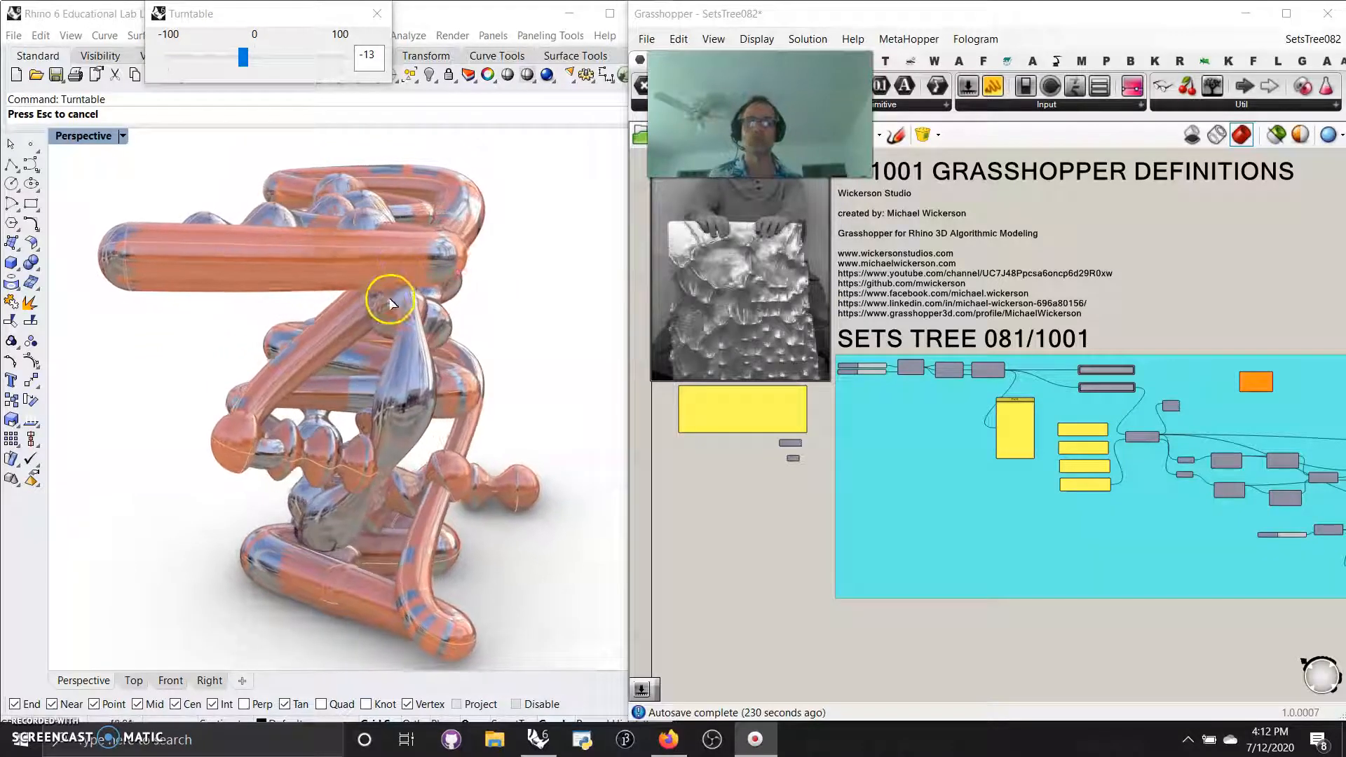
Look over the Sets Tree definition from the point grid and path mappers to the mask panels, Split Tree and pipe components
scroll(1095, 424, up, 6)
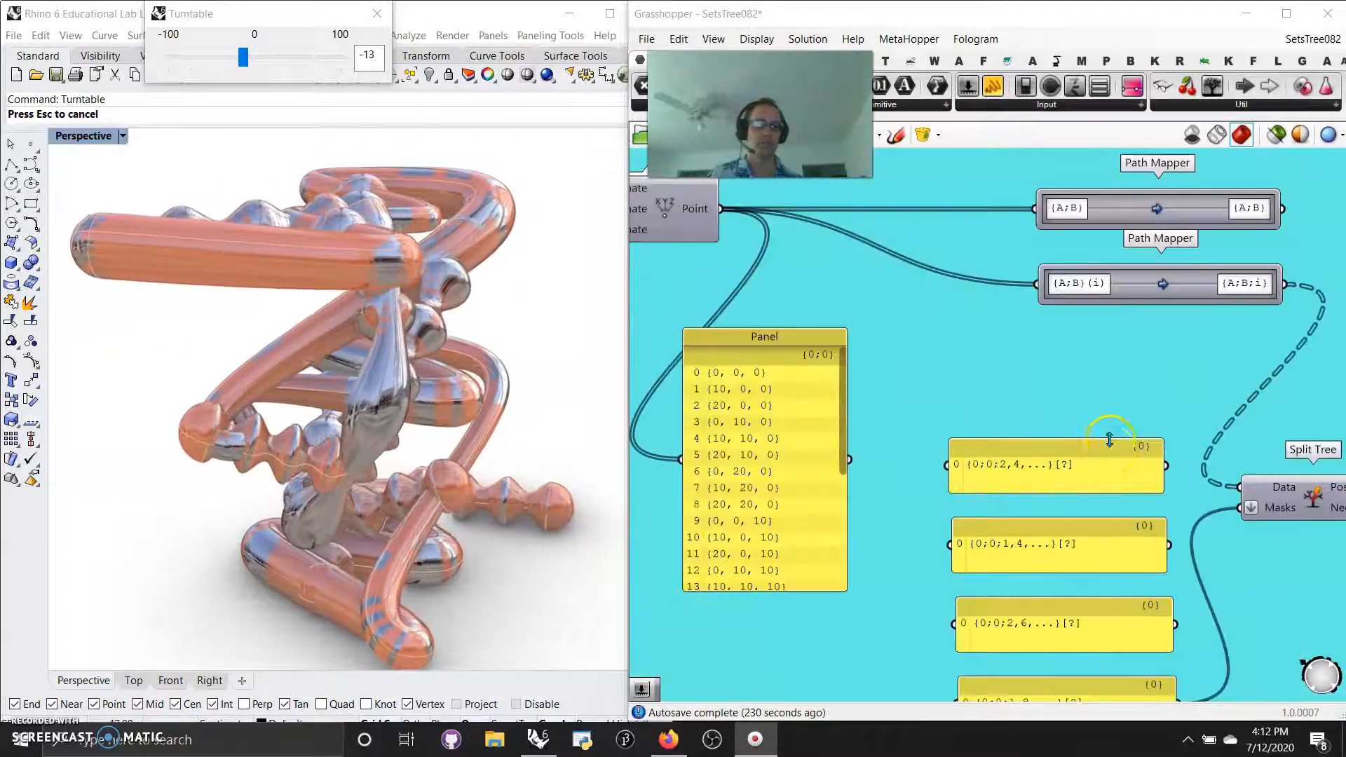
scroll(1099, 391, down, 2)
scroll(1098, 387, down, 3)
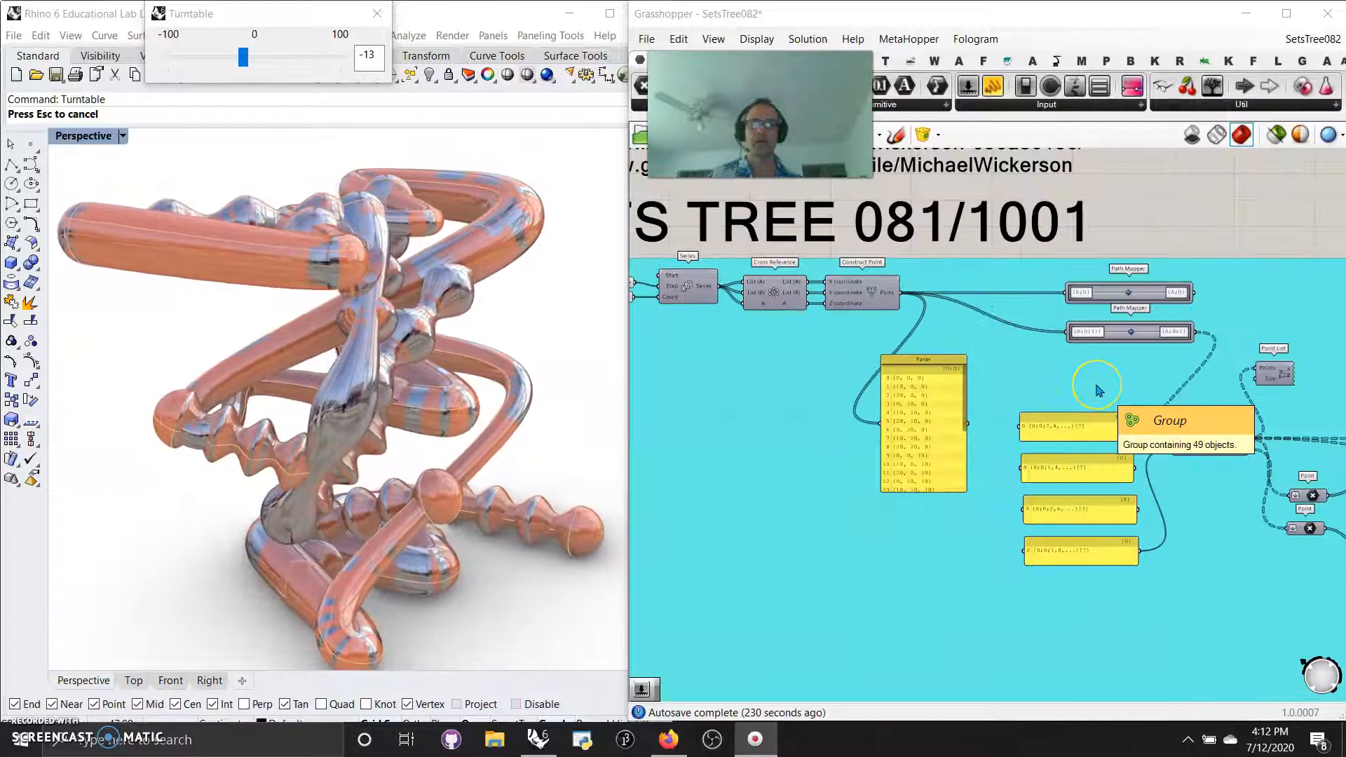
scroll(1099, 386, up, 3)
scroll(1099, 385, down, 4)
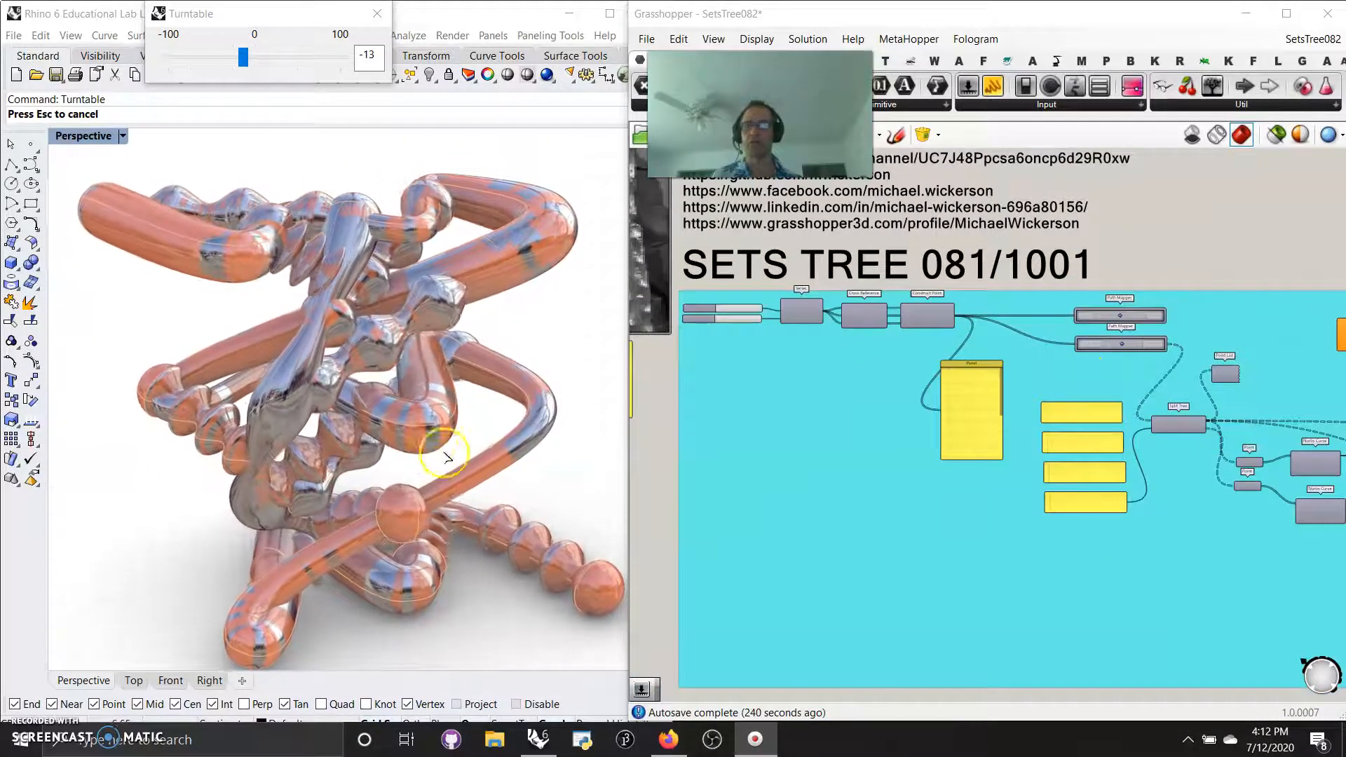
scroll(962, 521, down, 1)
scroll(960, 518, down, 1)
right_drag(1150, 548, 918, 468)
Highlight the Pipe Variable geometry in the viewport, move the EMap Options panel clear of the components, and clear the selection
click(1192, 478)
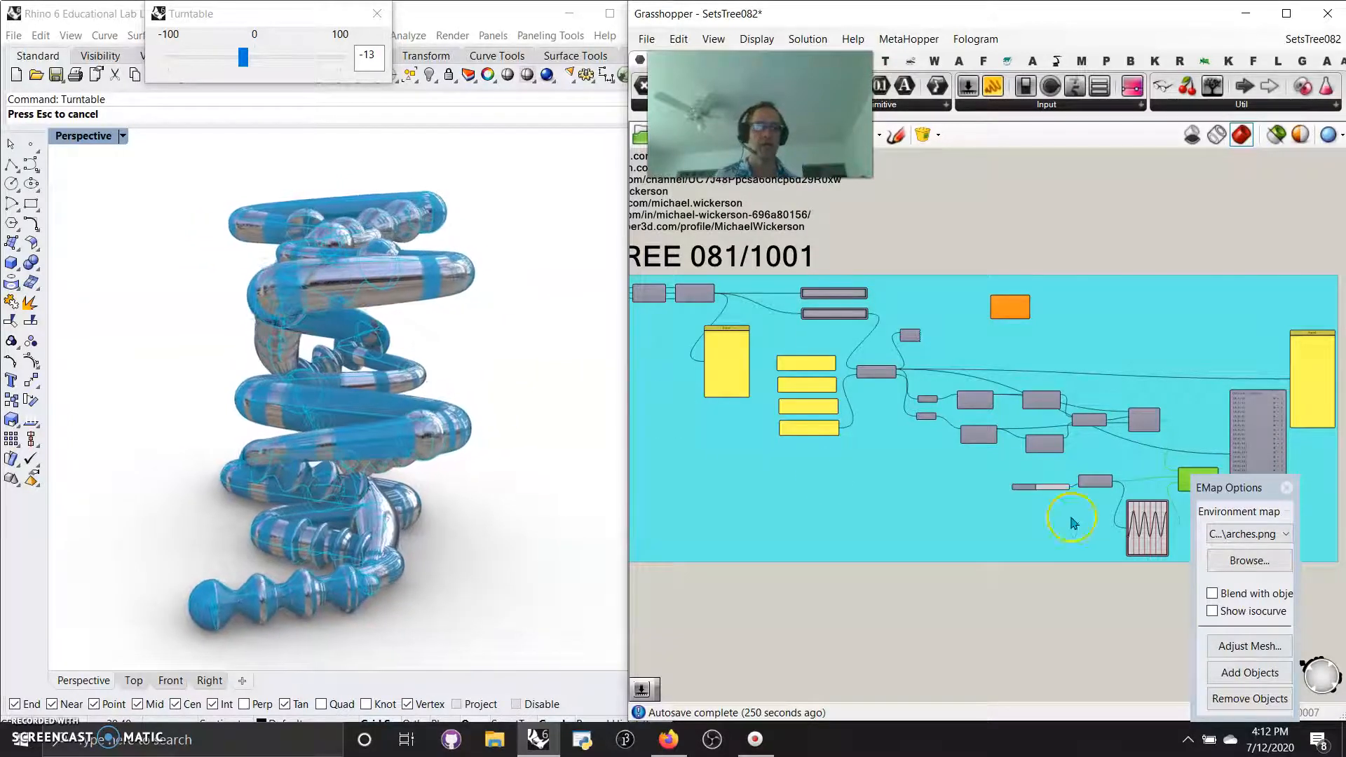
drag(1237, 489, 1185, 712)
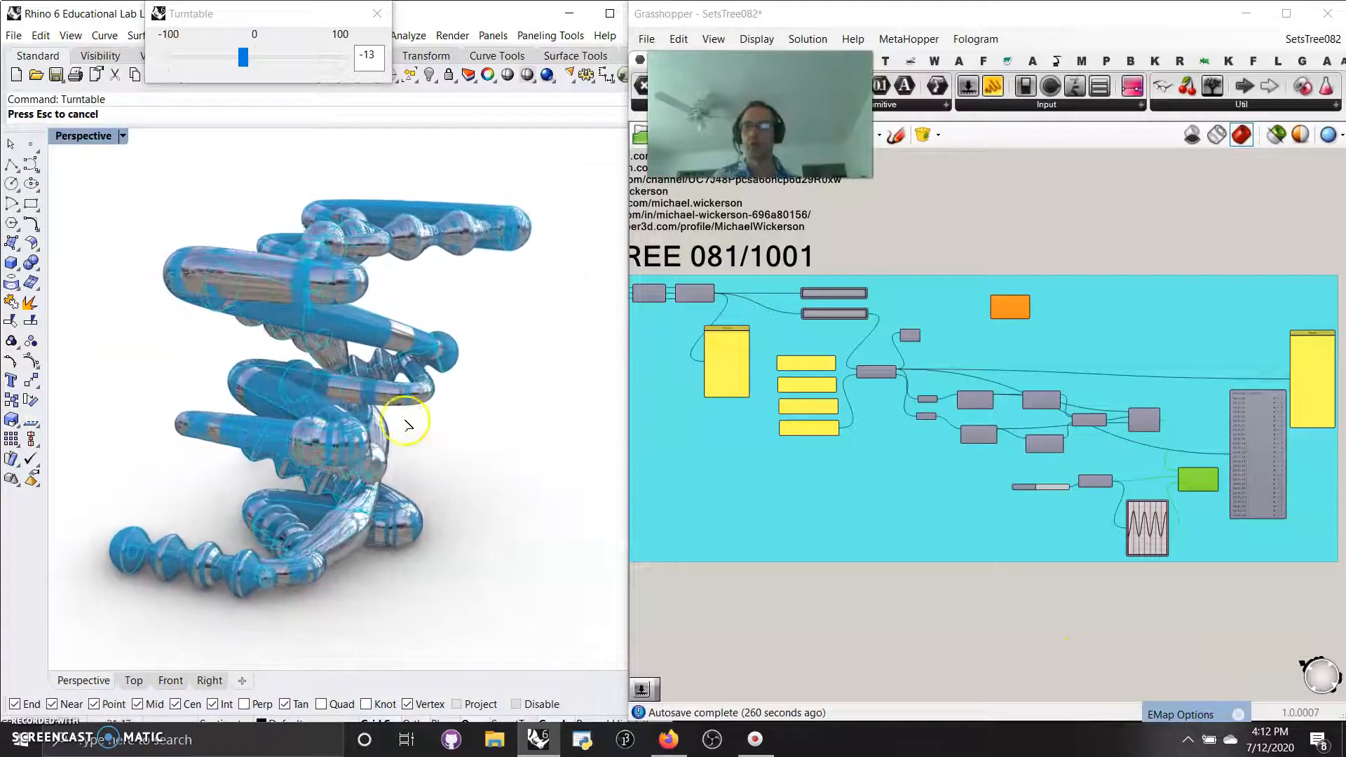
click(918, 617)
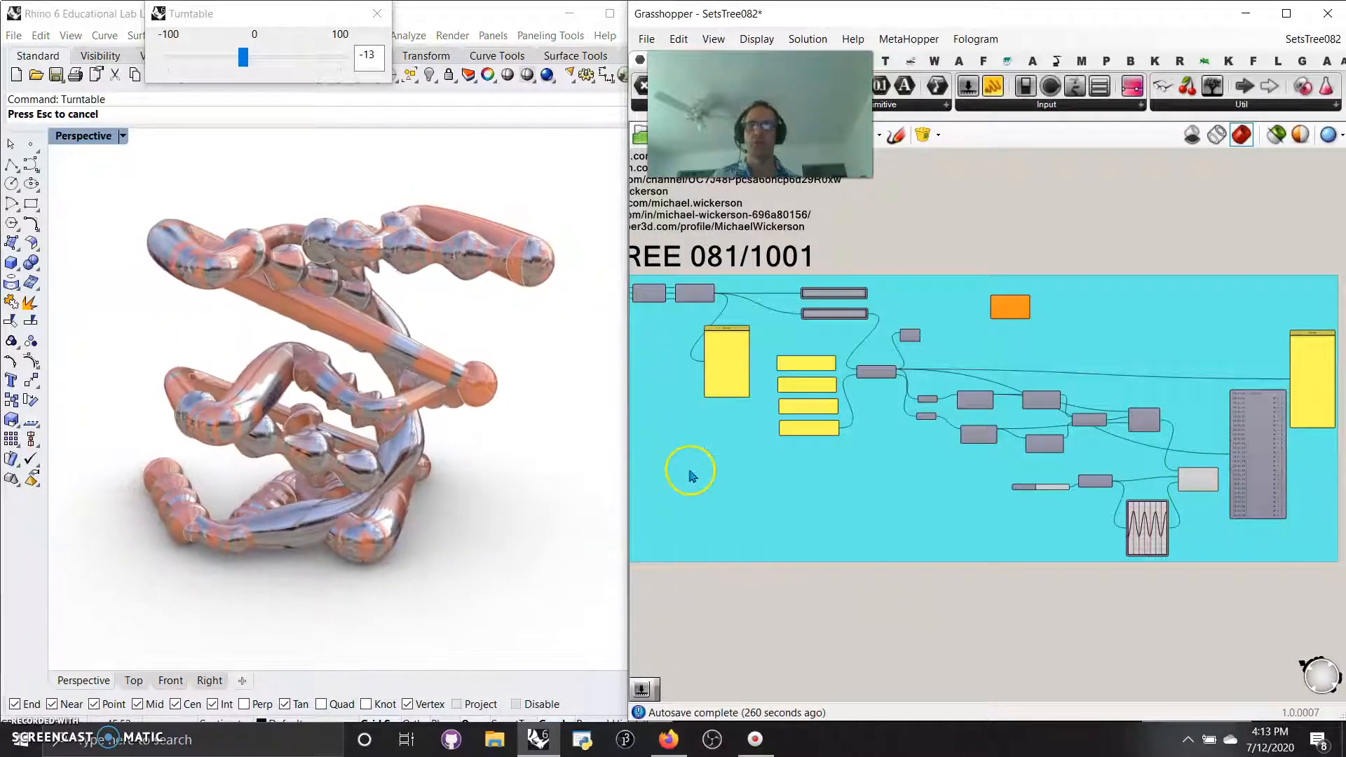
Restrict the Grasshopper preview to selected components only
drag(760, 115, 516, 63)
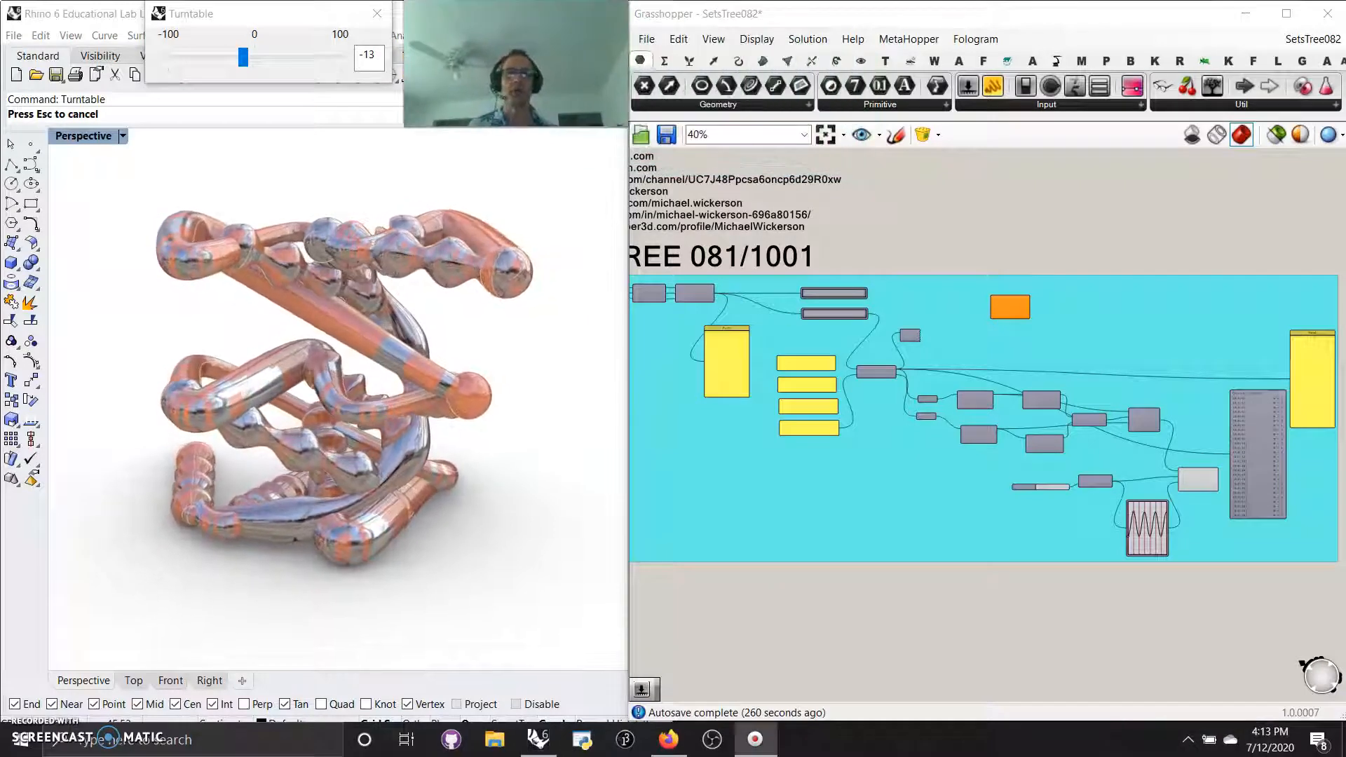
right_drag(835, 226, 1083, 376)
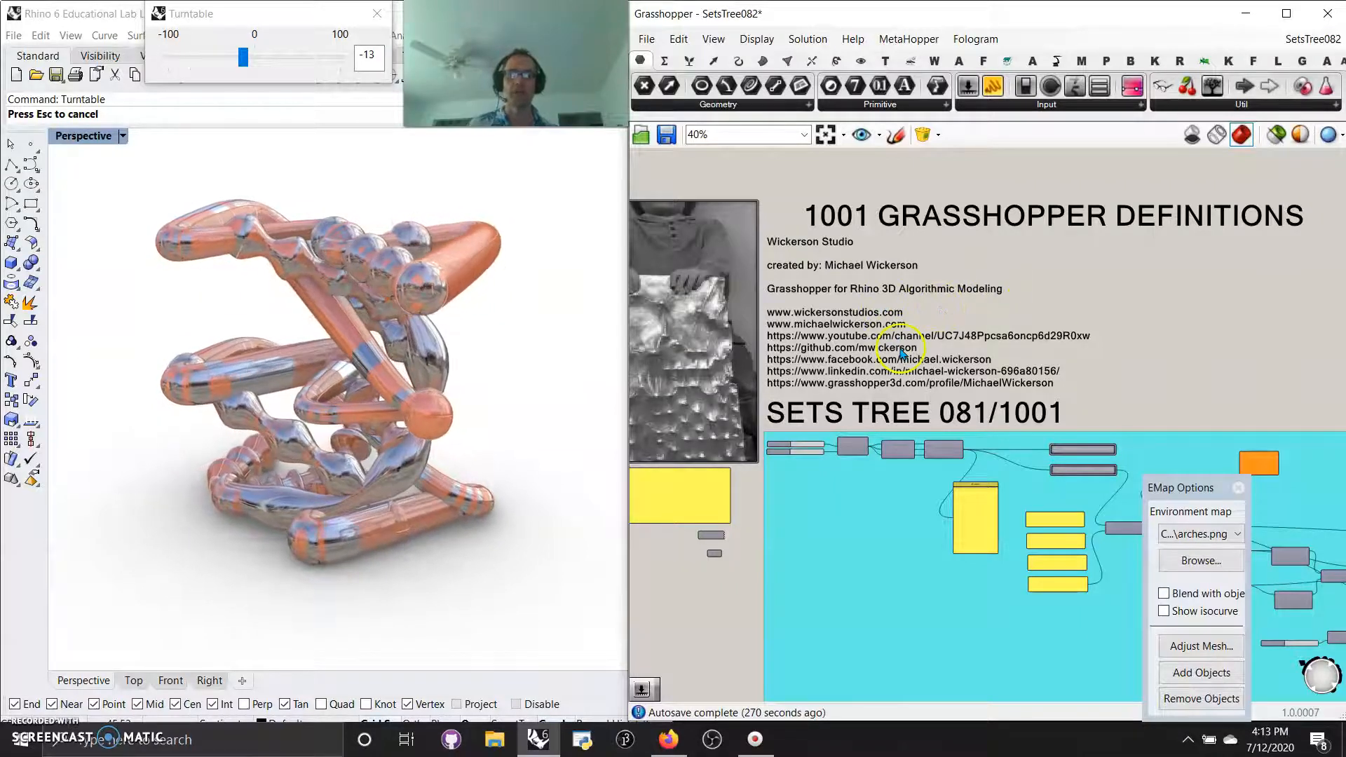
scroll(901, 352, up, 2)
scroll(901, 351, down, 2)
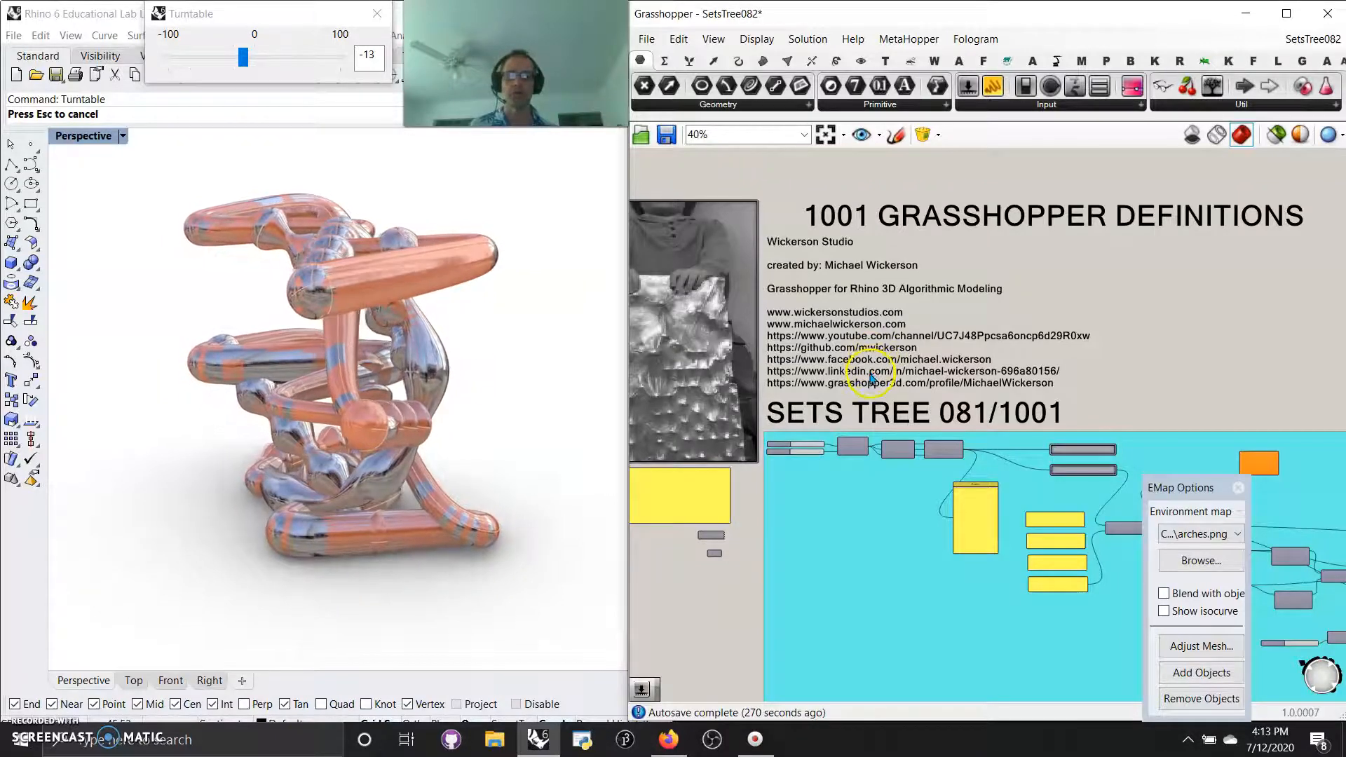
scroll(834, 526, up, 6)
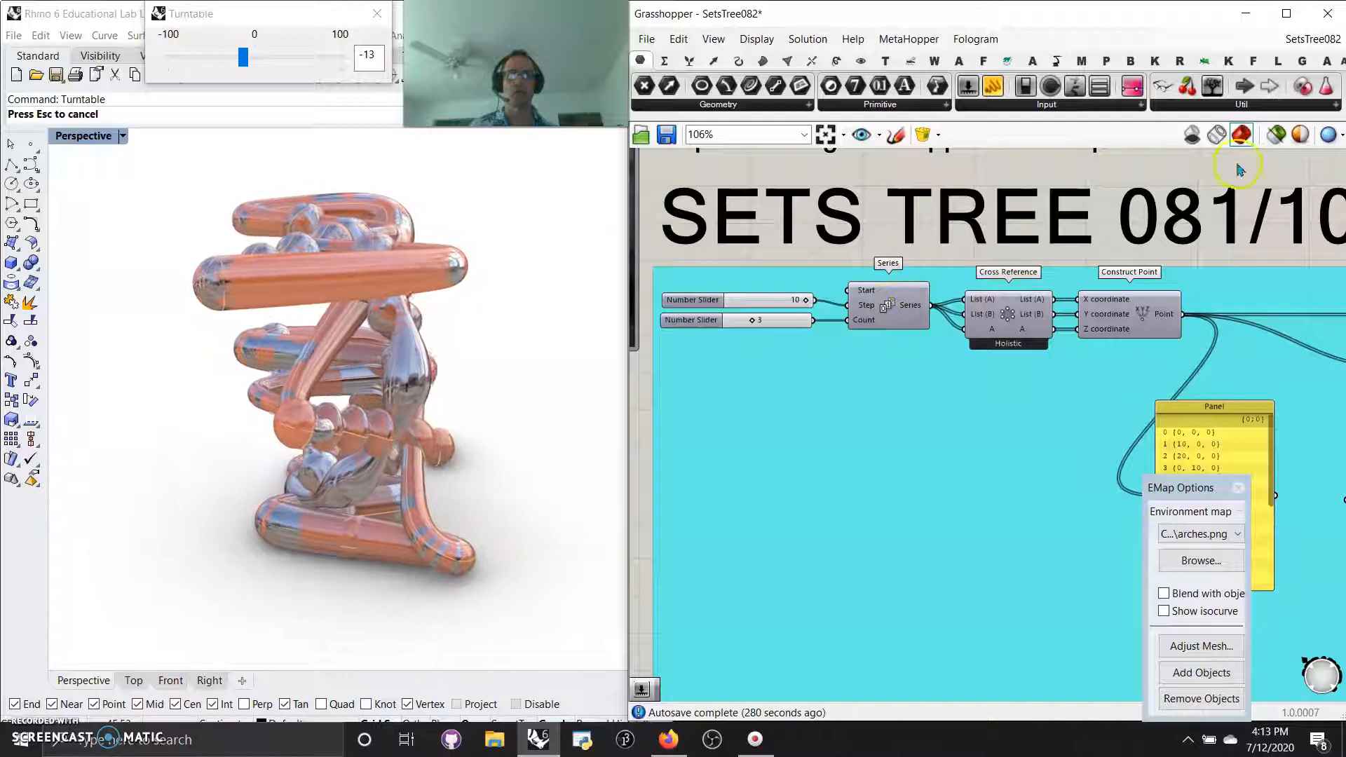
click(1273, 136)
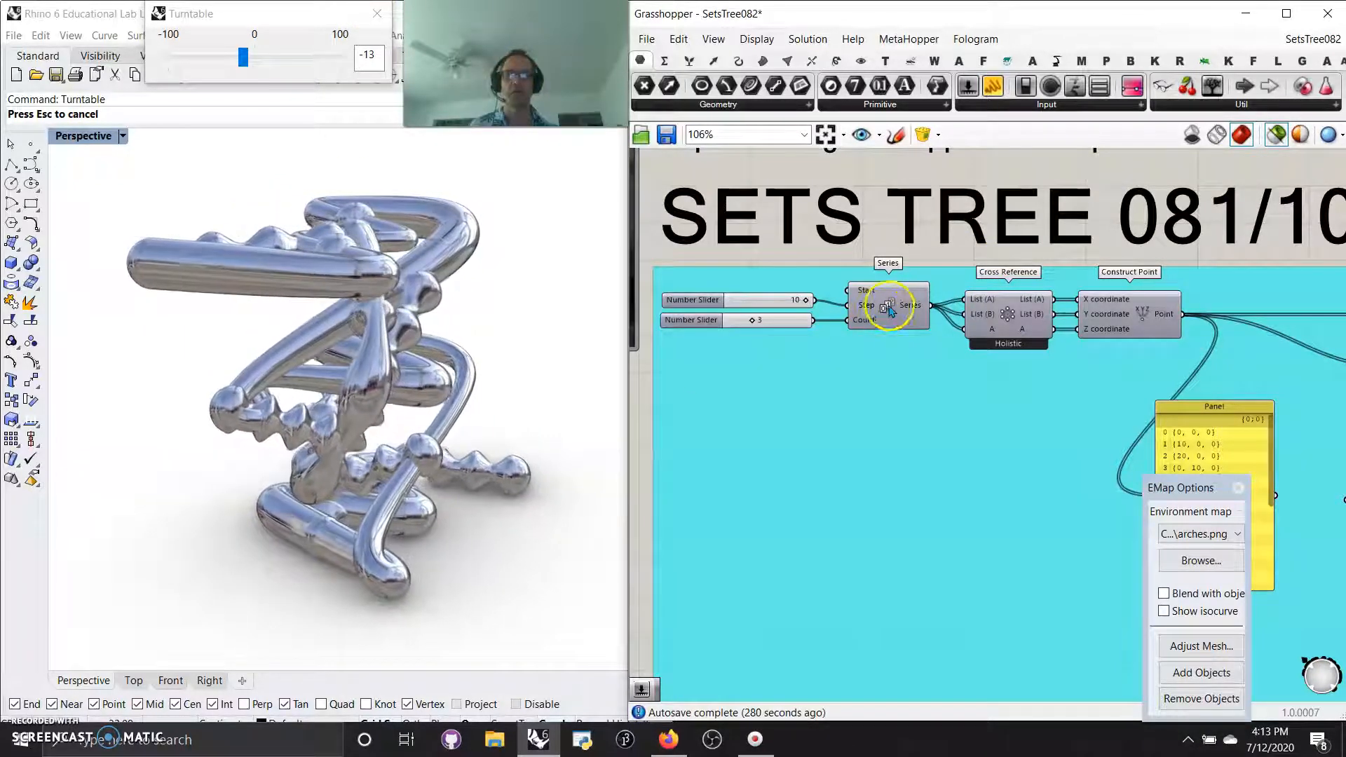
Preview the Construct Point grid in the viewport and examine how it feeds the path mappers and Split Tree
right_drag(1023, 475, 845, 500)
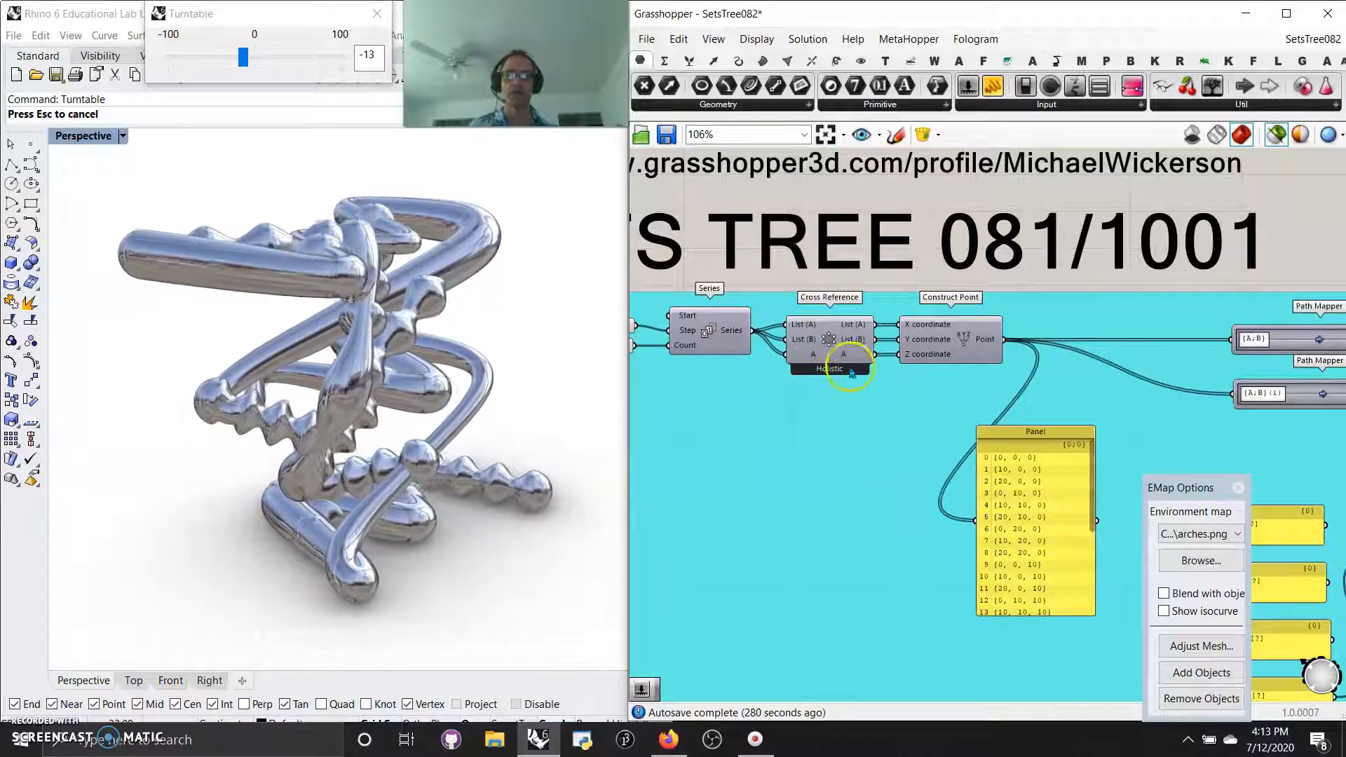
click(942, 344)
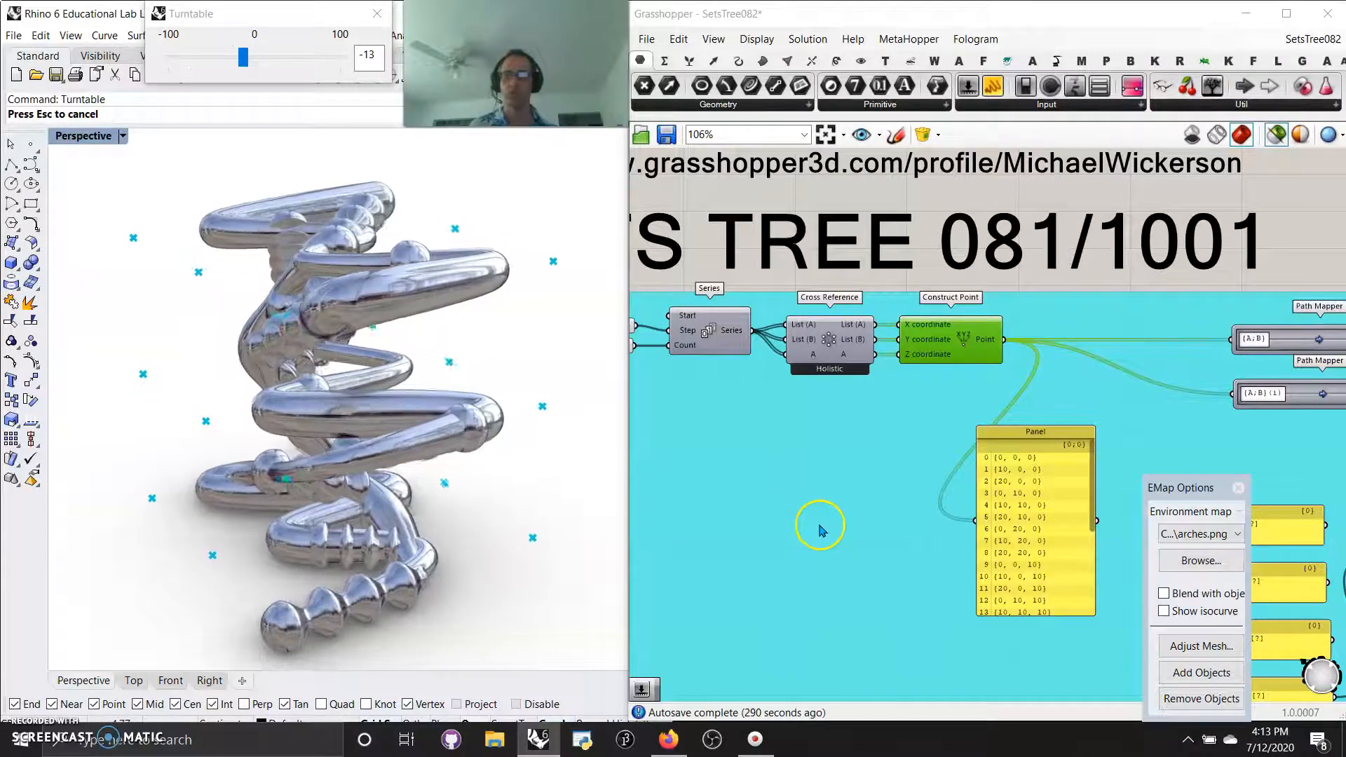
right_drag(839, 530, 725, 503)
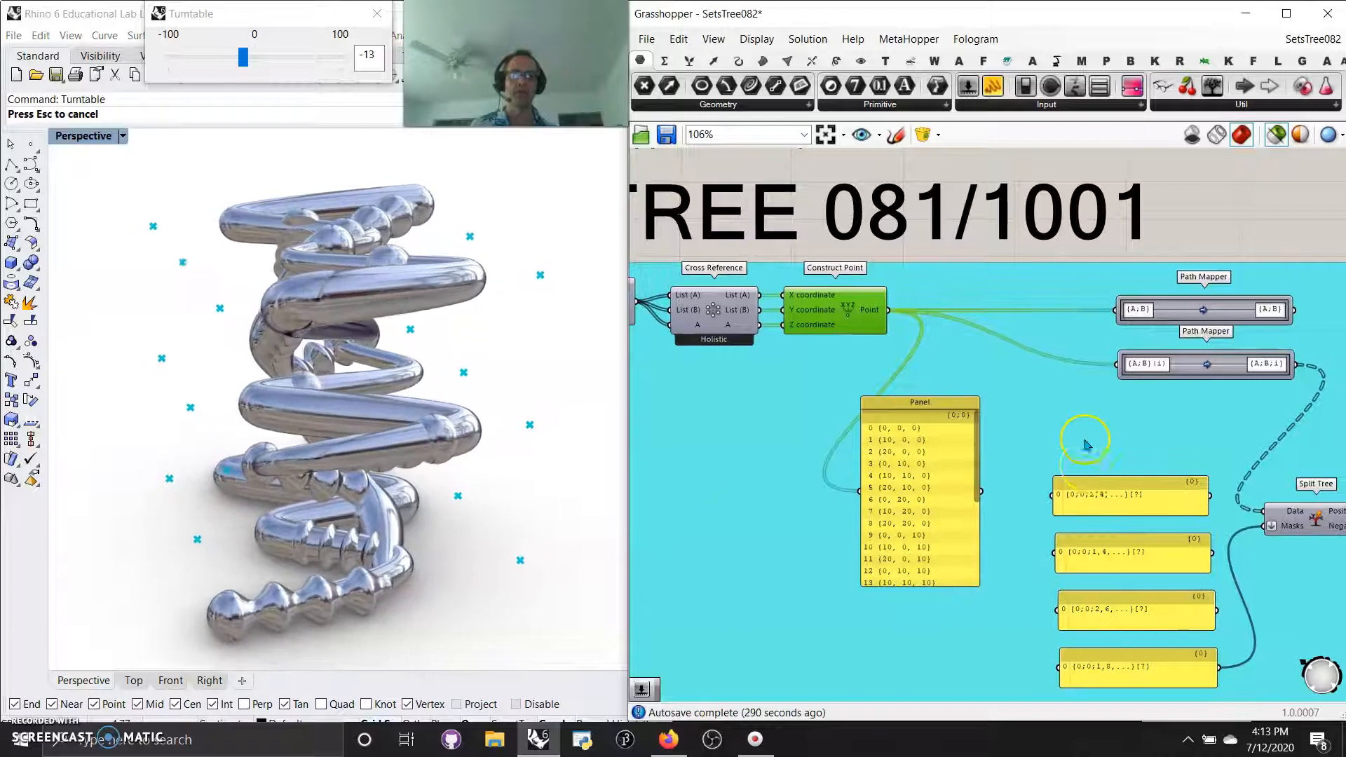
right_drag(1085, 445, 903, 437)
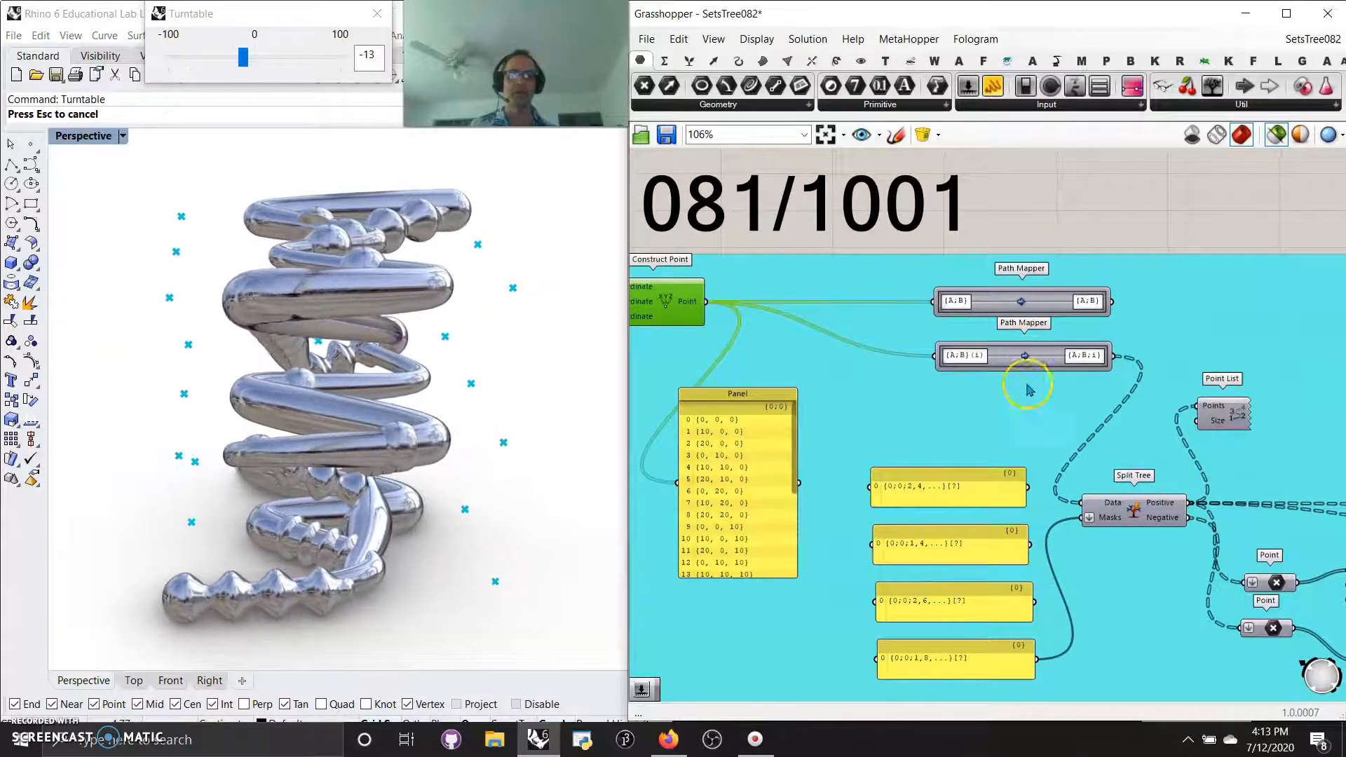
right_drag(1031, 425, 877, 399)
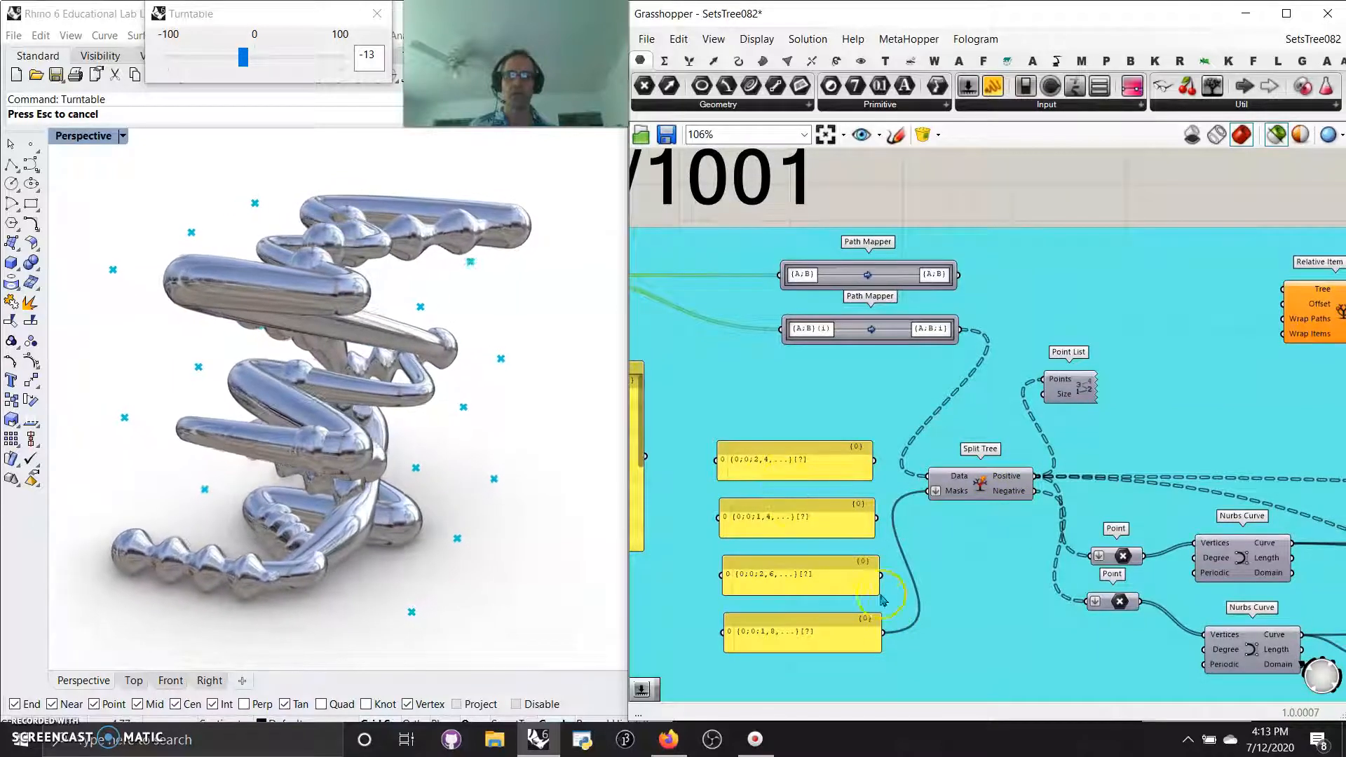
click(1277, 134)
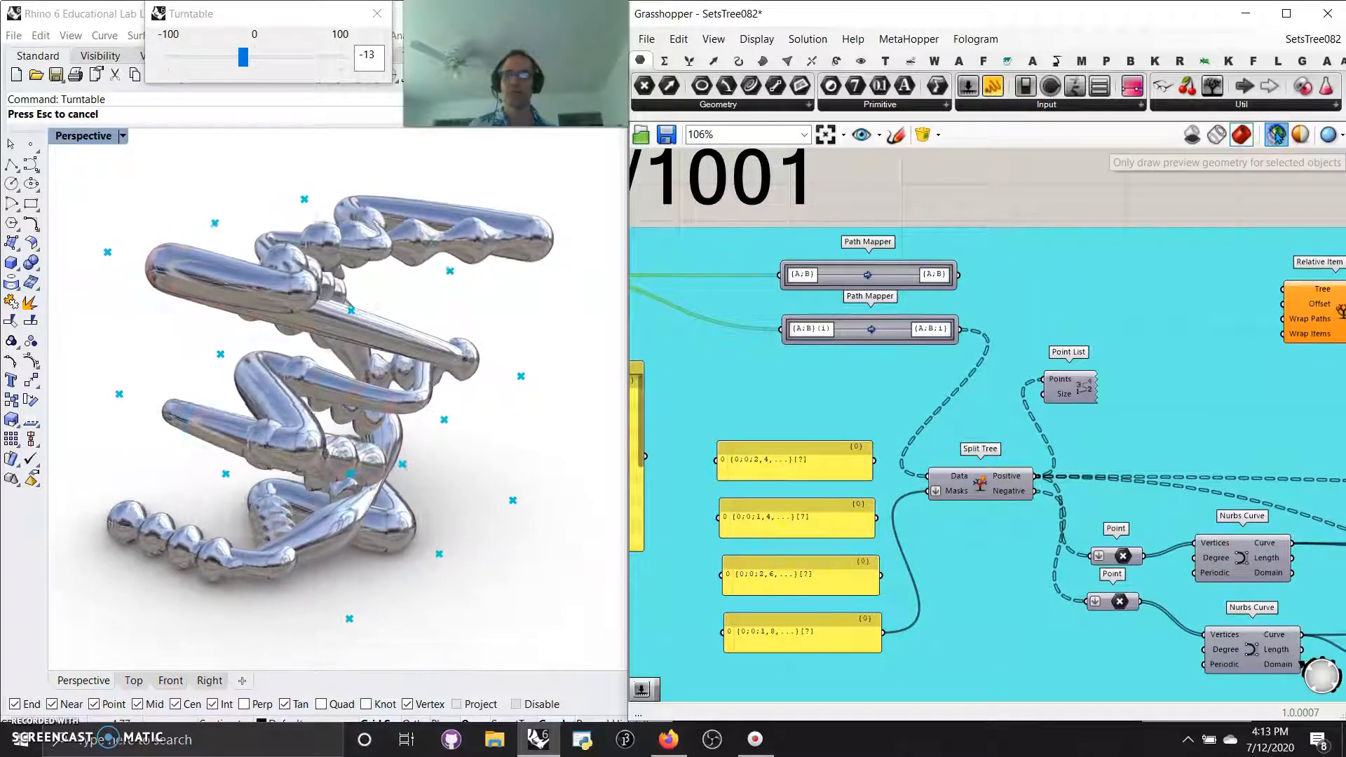
click(917, 555)
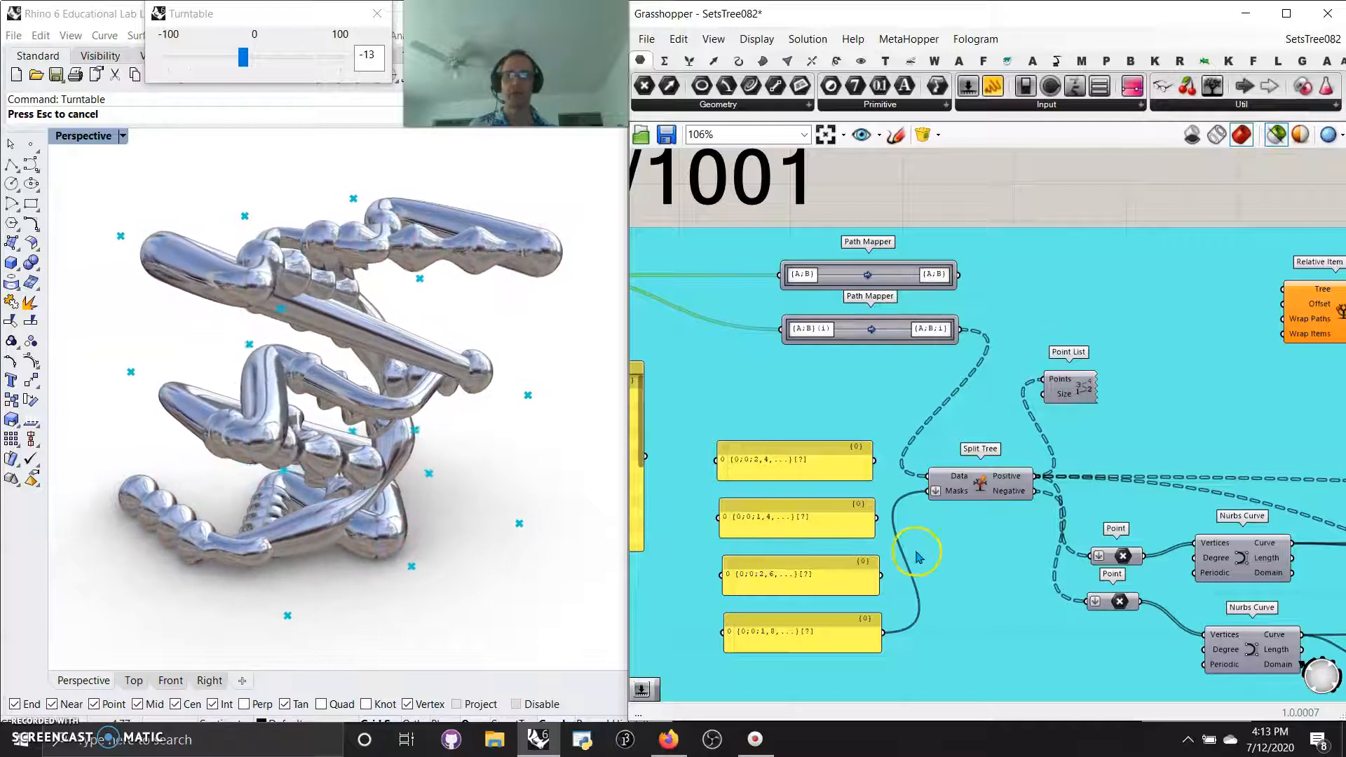
Preview the Split Tree's points and spread the two Point parameters fed by it further apart on the canvas
right_drag(989, 621, 900, 540)
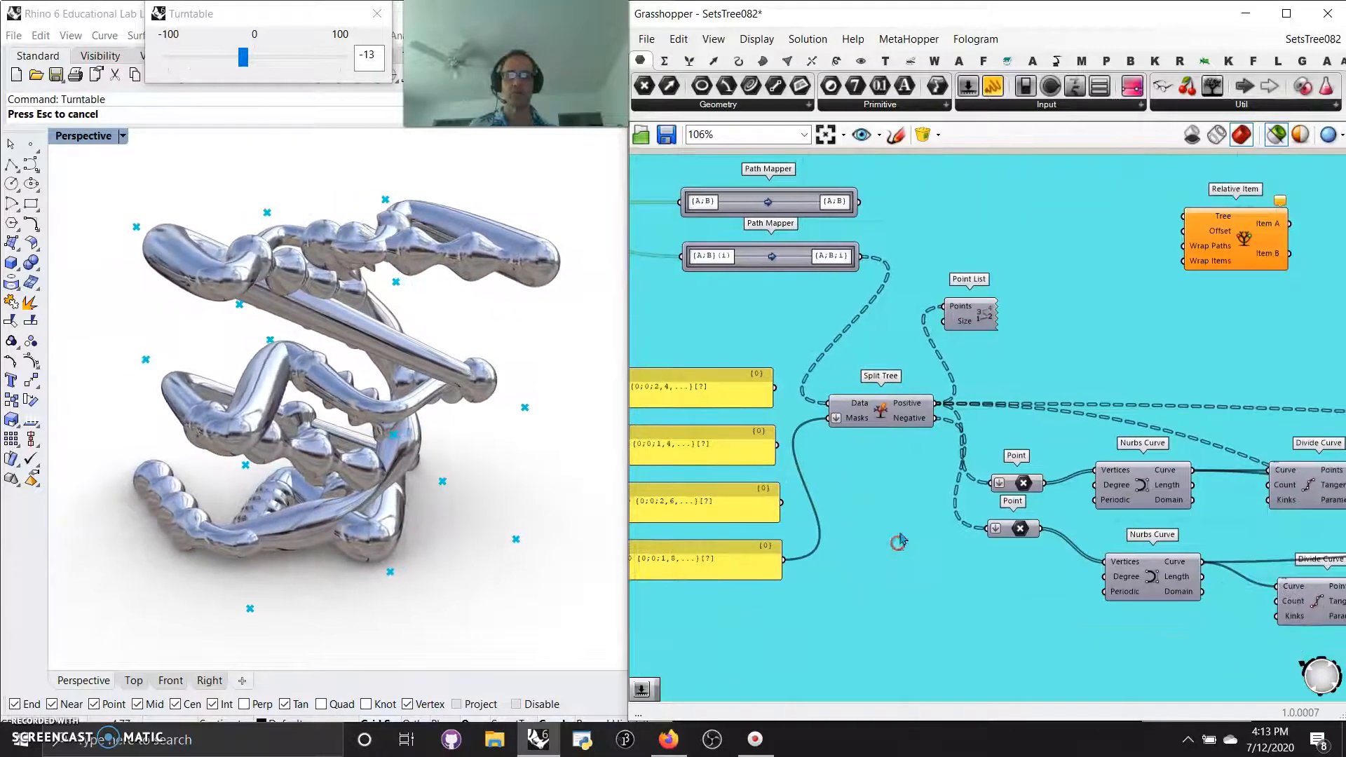
click(899, 409)
right_drag(1053, 512, 927, 497)
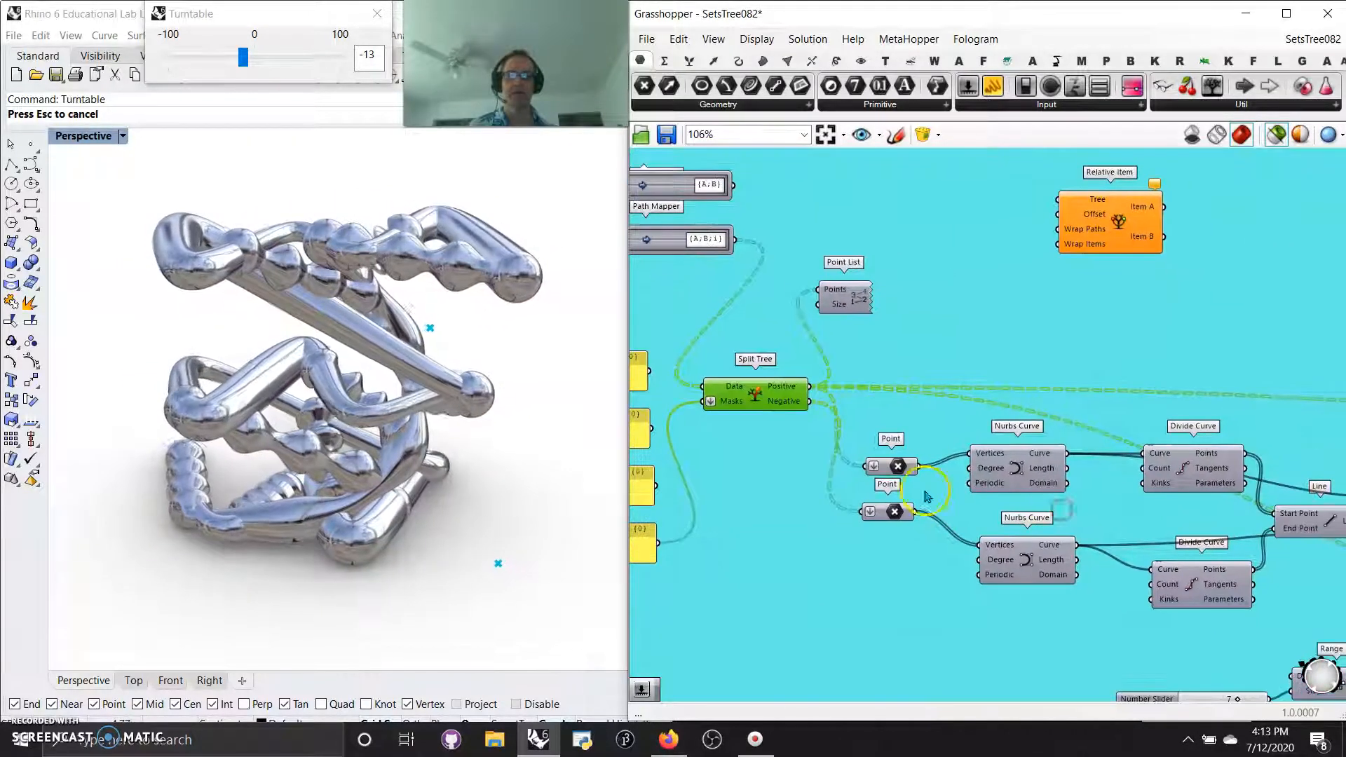
drag(884, 466, 902, 428)
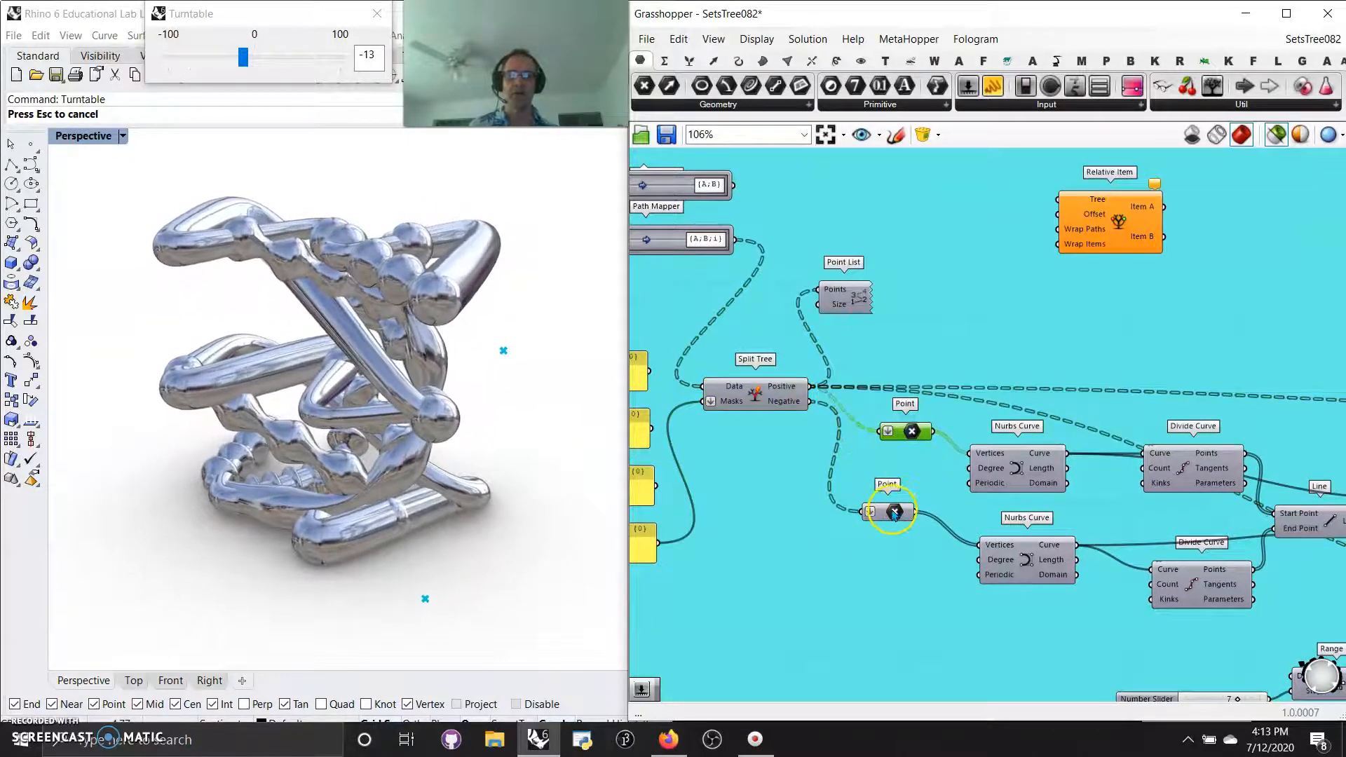
drag(894, 512, 908, 522)
Examine the divided curves, the Line component joining them and the Pipe Variable geometry by previewing the Line and the pipe
right_drag(1105, 509, 977, 472)
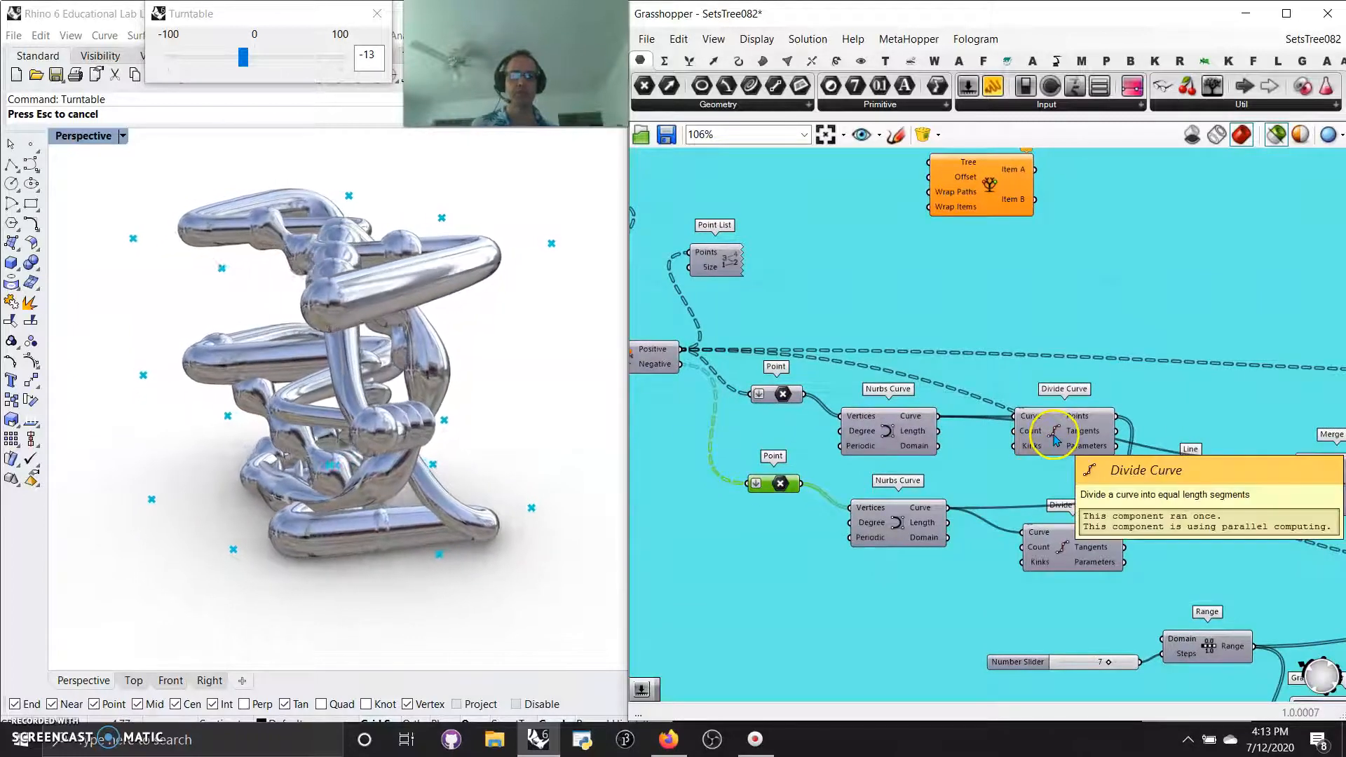
right_drag(1207, 536, 1000, 453)
click(984, 410)
click(1277, 135)
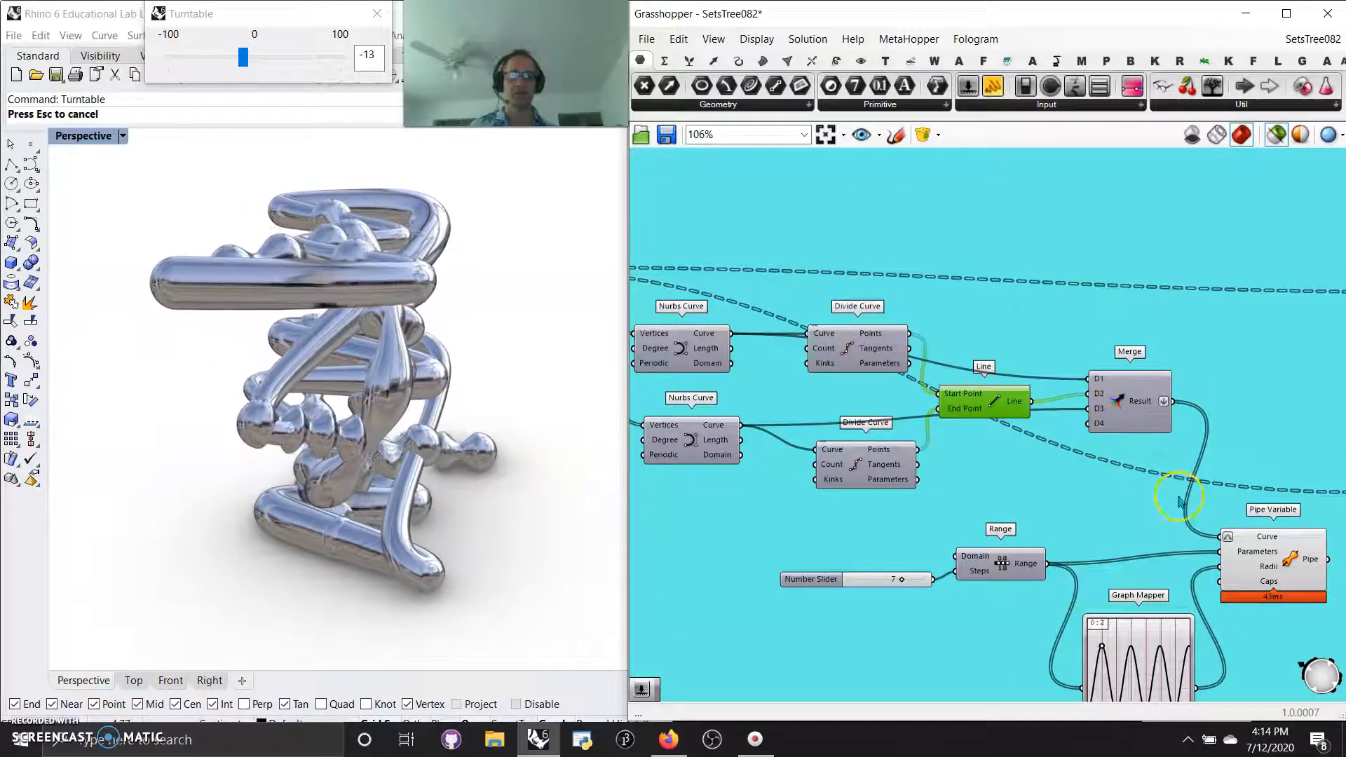
right_drag(1164, 524, 1088, 429)
click(1185, 460)
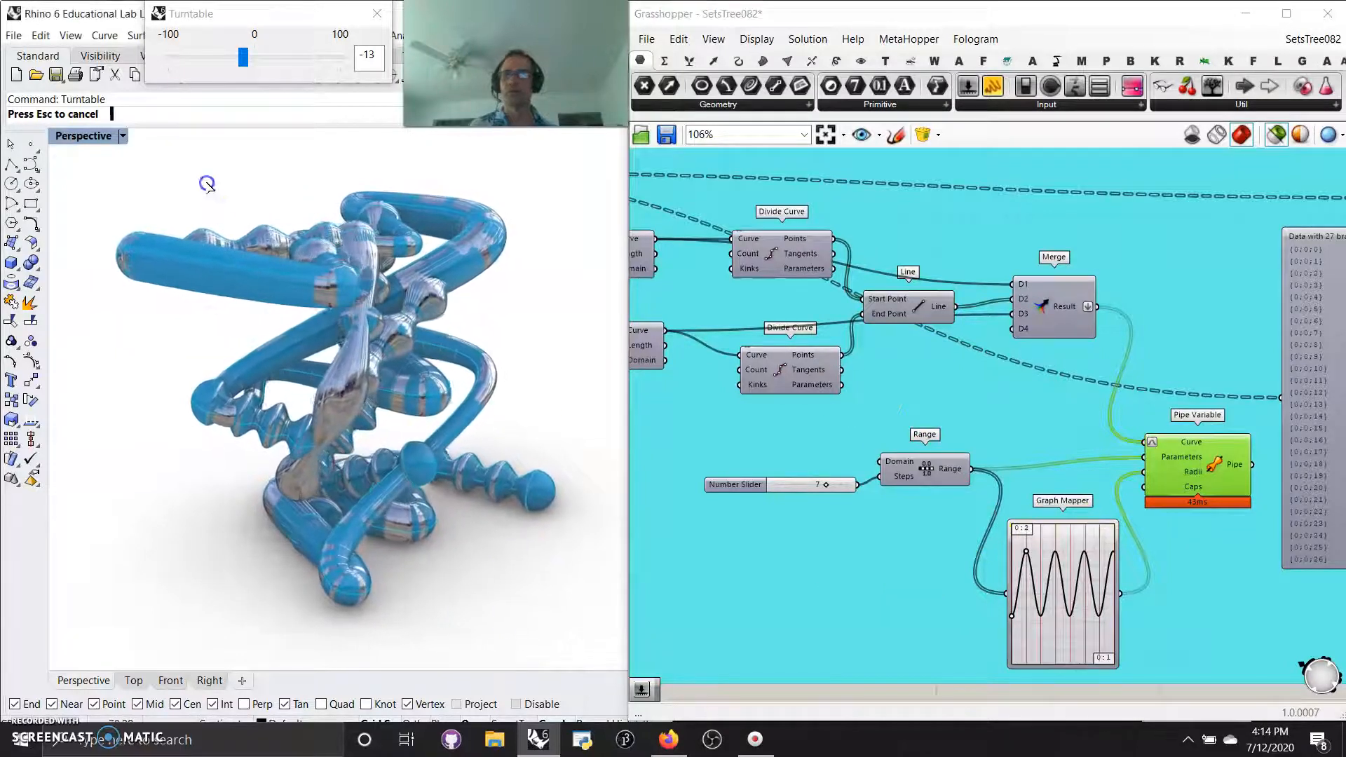
Stop the turntable rotation and hide the baked pipe polysurfaces in Rhino
click(377, 13)
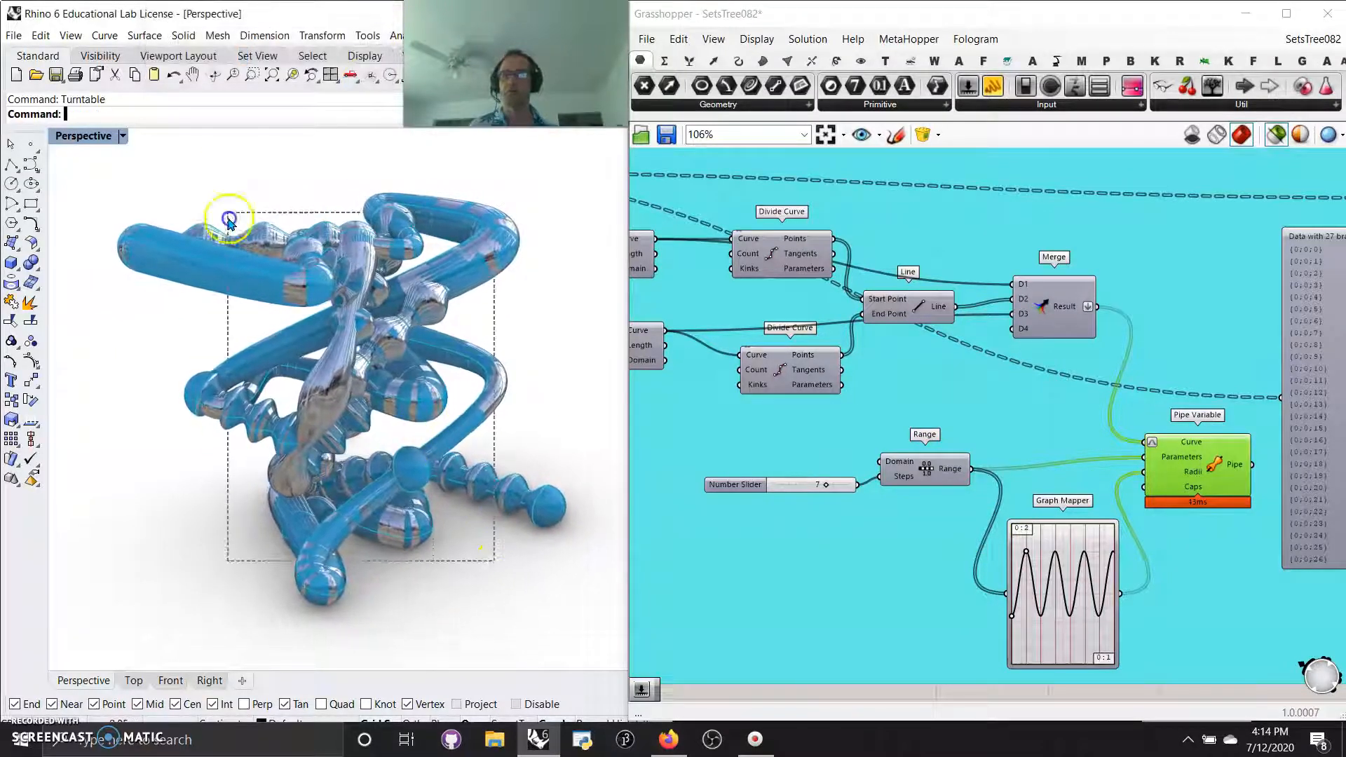
drag(229, 220, 224, 205)
click(99, 56)
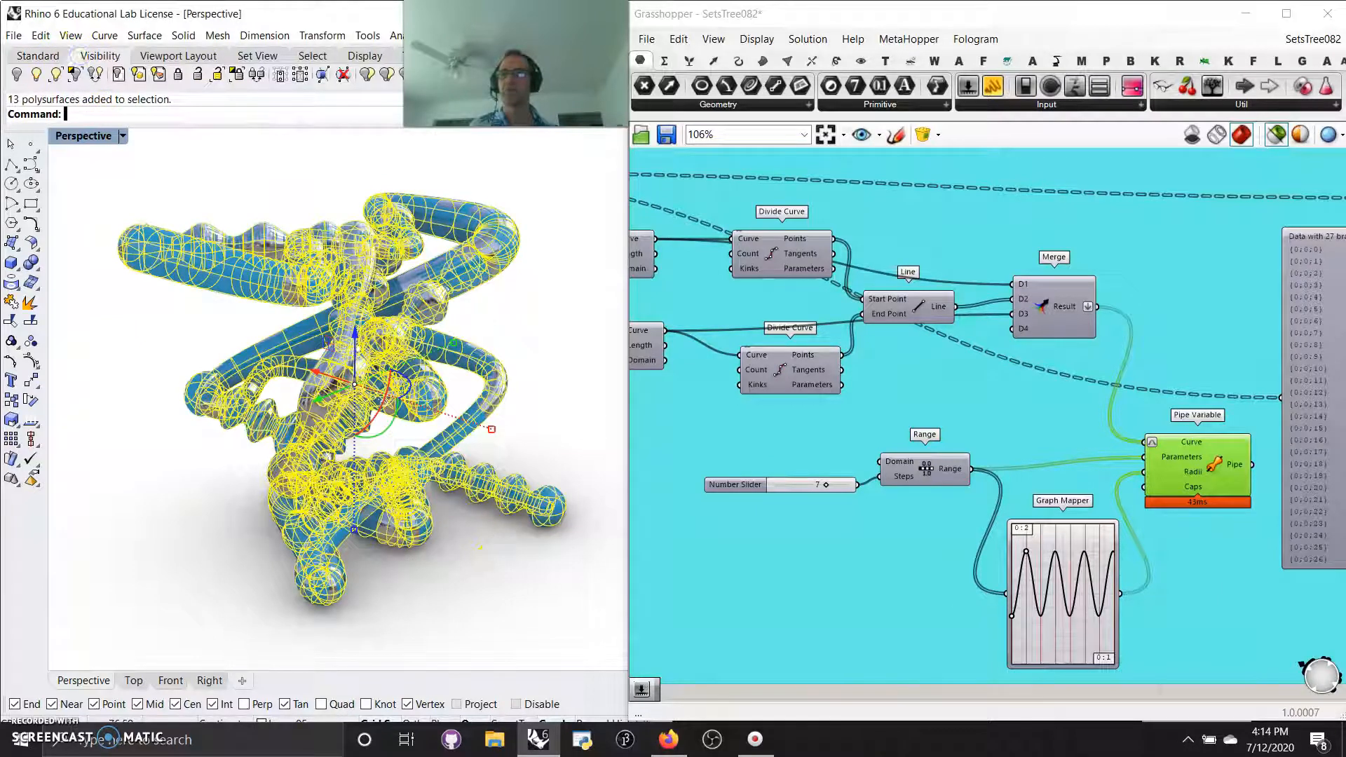
click(15, 75)
right_drag(793, 618, 1045, 592)
right_drag(866, 544, 940, 586)
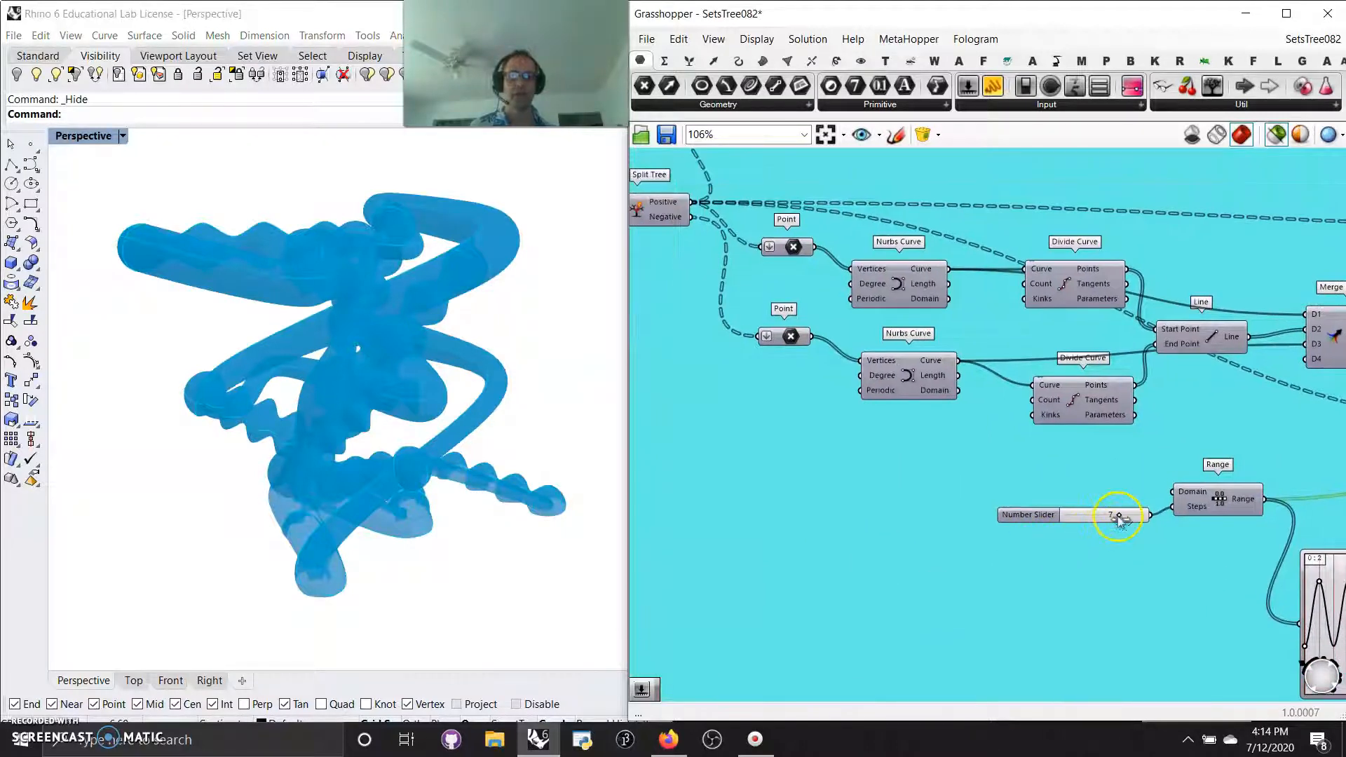
mouse_move(1104, 518)
mouse_down()
mouse_move(1091, 519)
mouse_move(1118, 520)
mouse_up()
right_drag(886, 483, 952, 544)
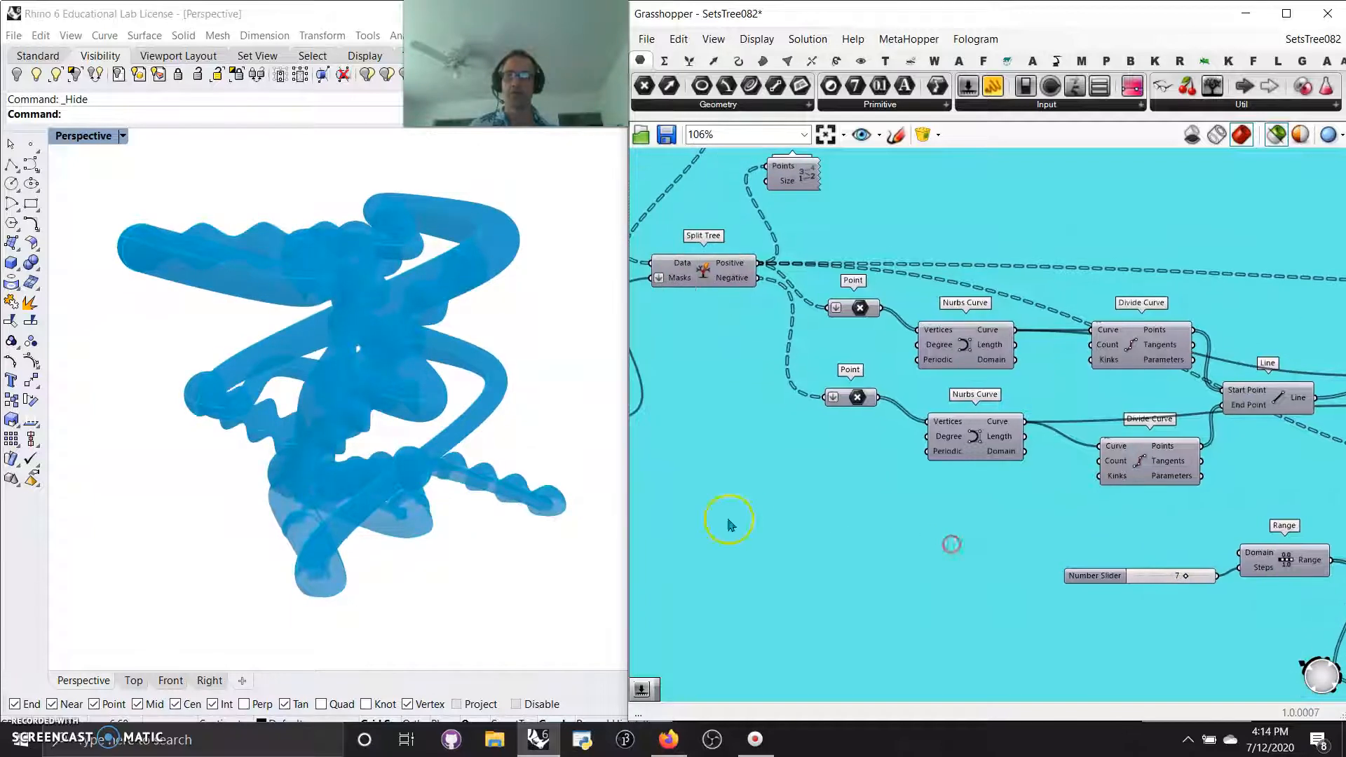
right_drag(774, 493, 918, 522)
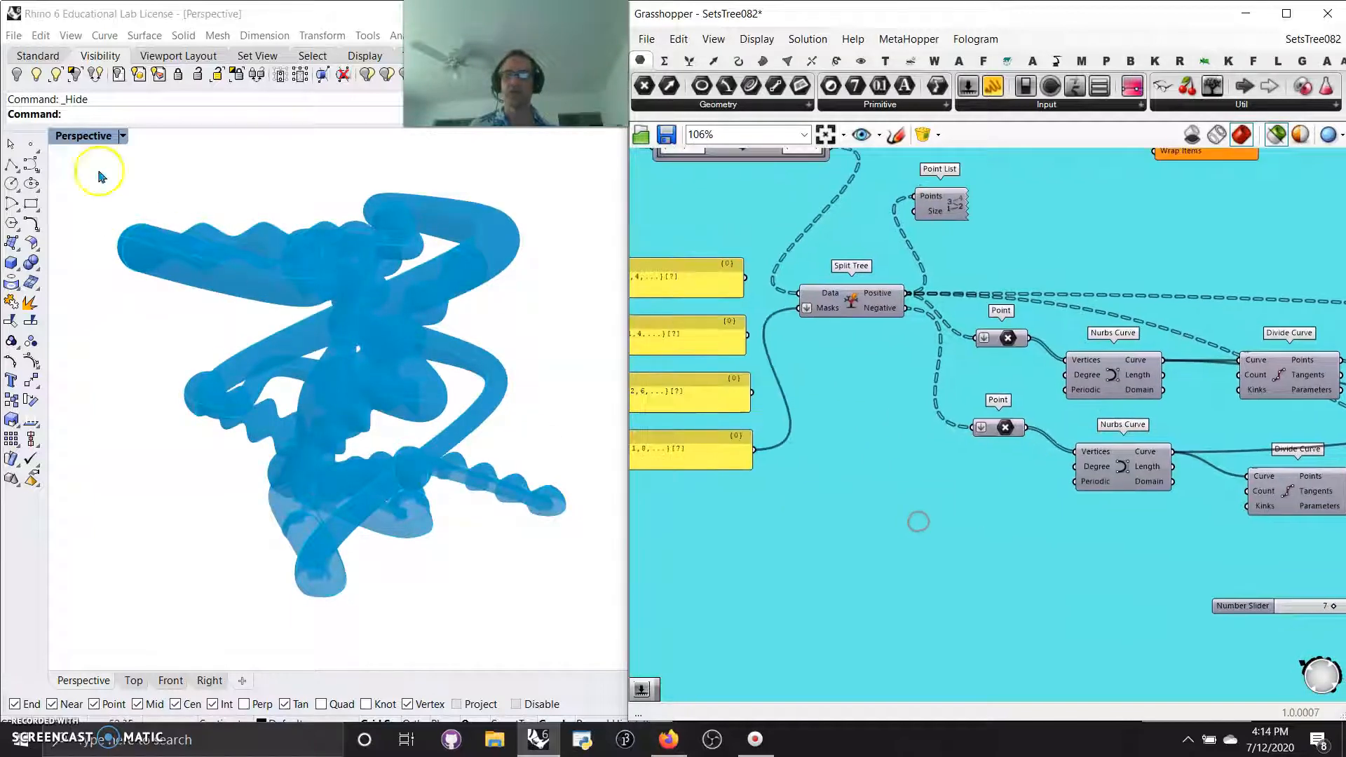
Set the Perspective viewport's display mode to Artistic
click(65, 137)
click(89, 271)
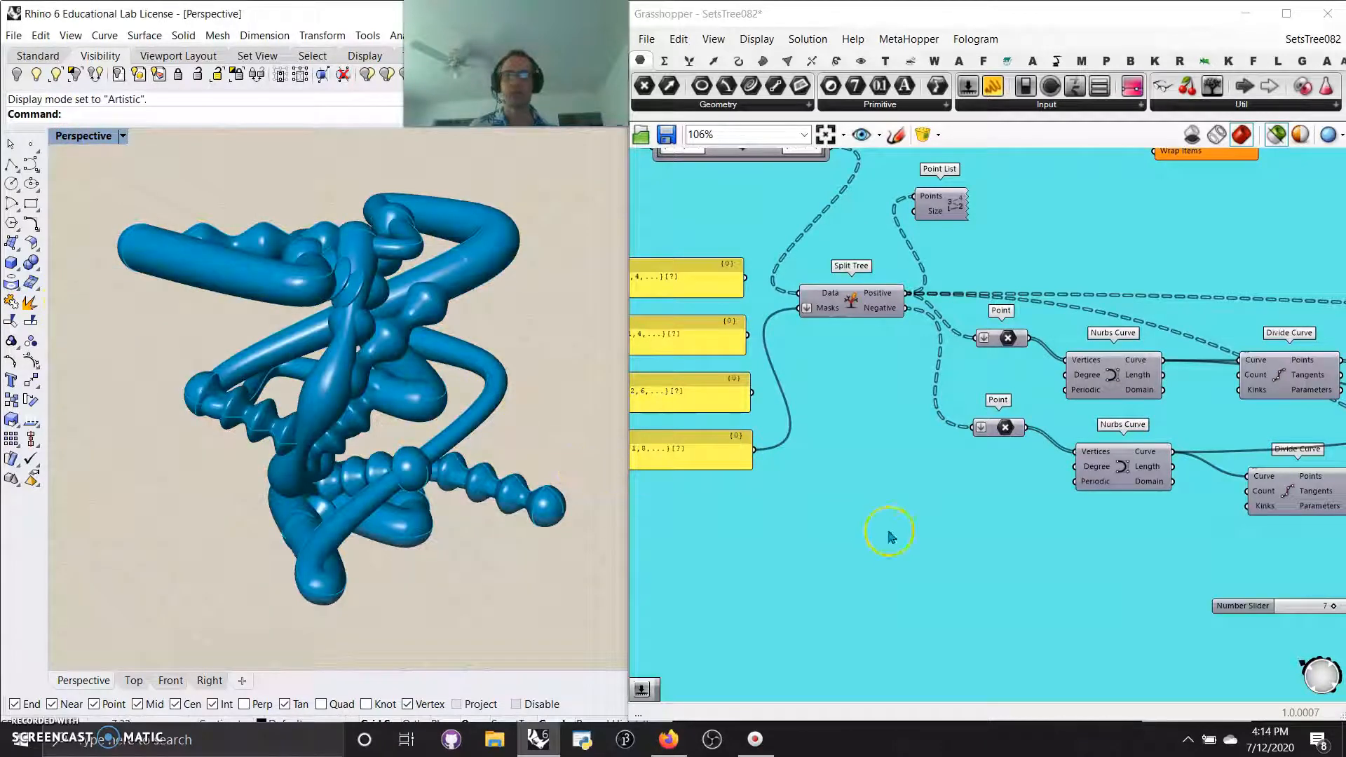
Feed the Split Tree's Masks input from the {0;0;2,4,...}[?] panel, and replace that source with the {0;0;1,4,...}[?] panel
right_drag(887, 535, 1020, 573)
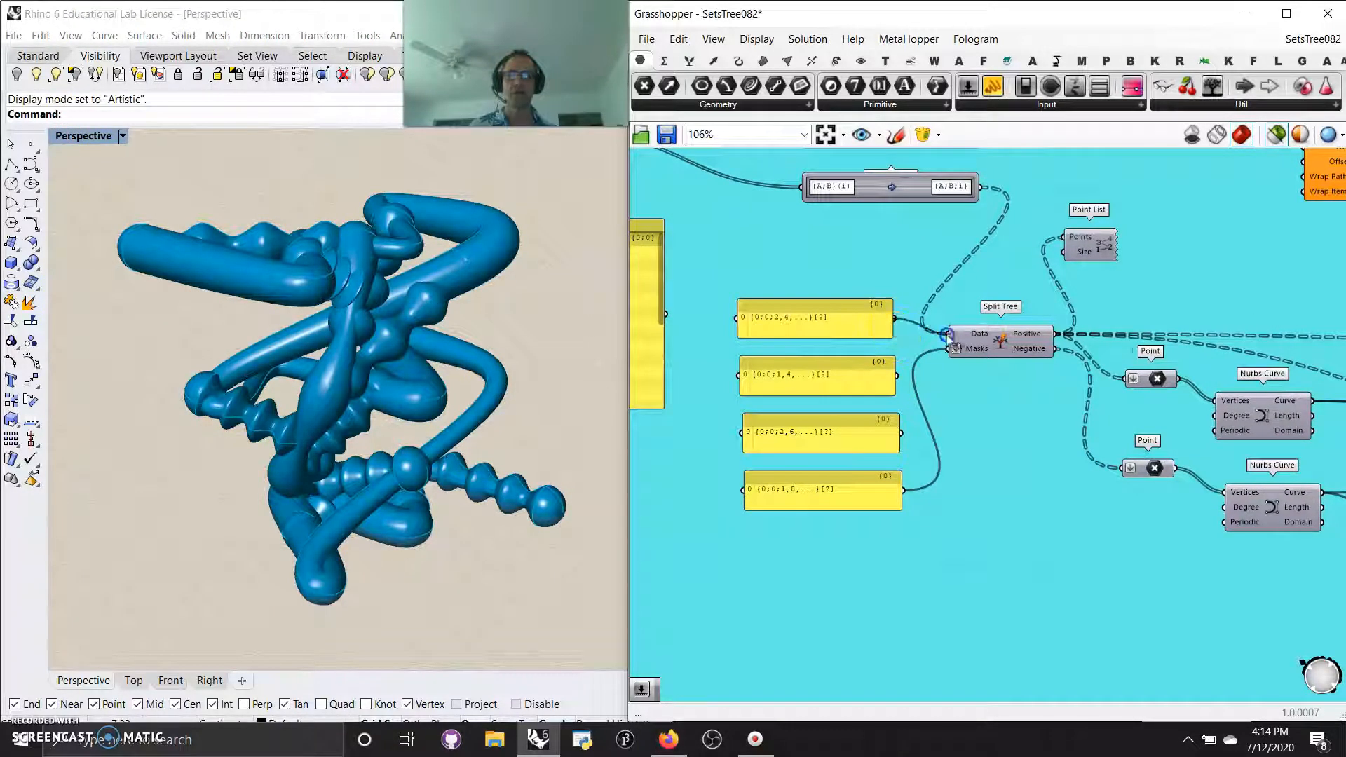
scroll(793, 336, up, 6)
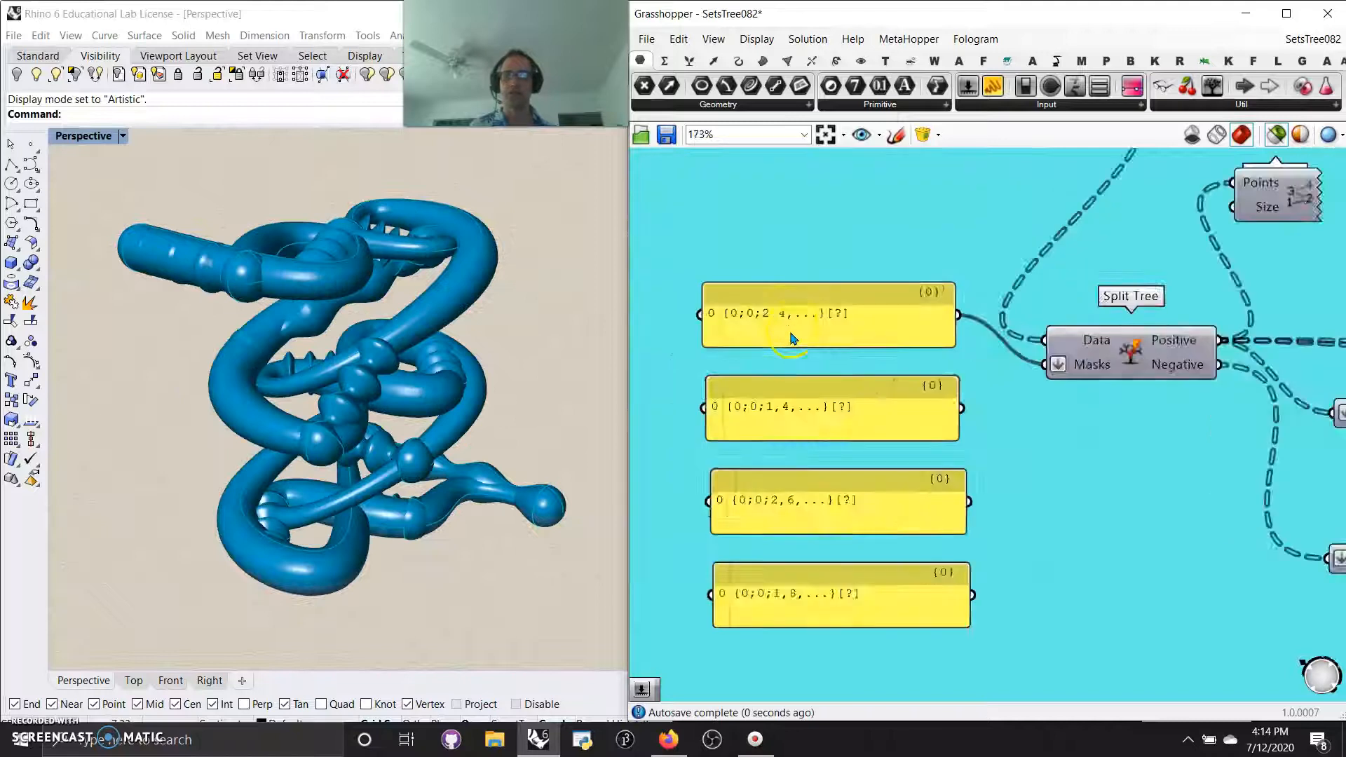
scroll(790, 302, down, 1)
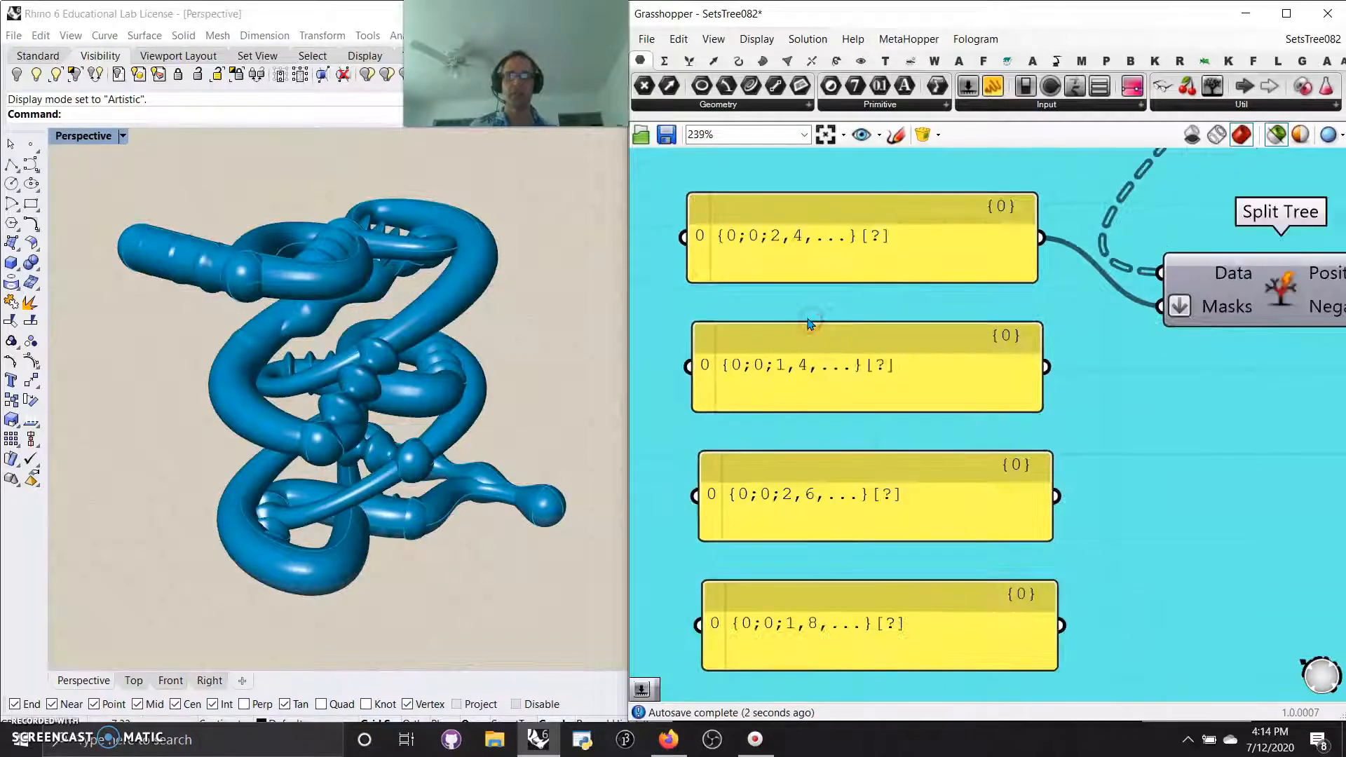
right_drag(803, 313, 794, 306)
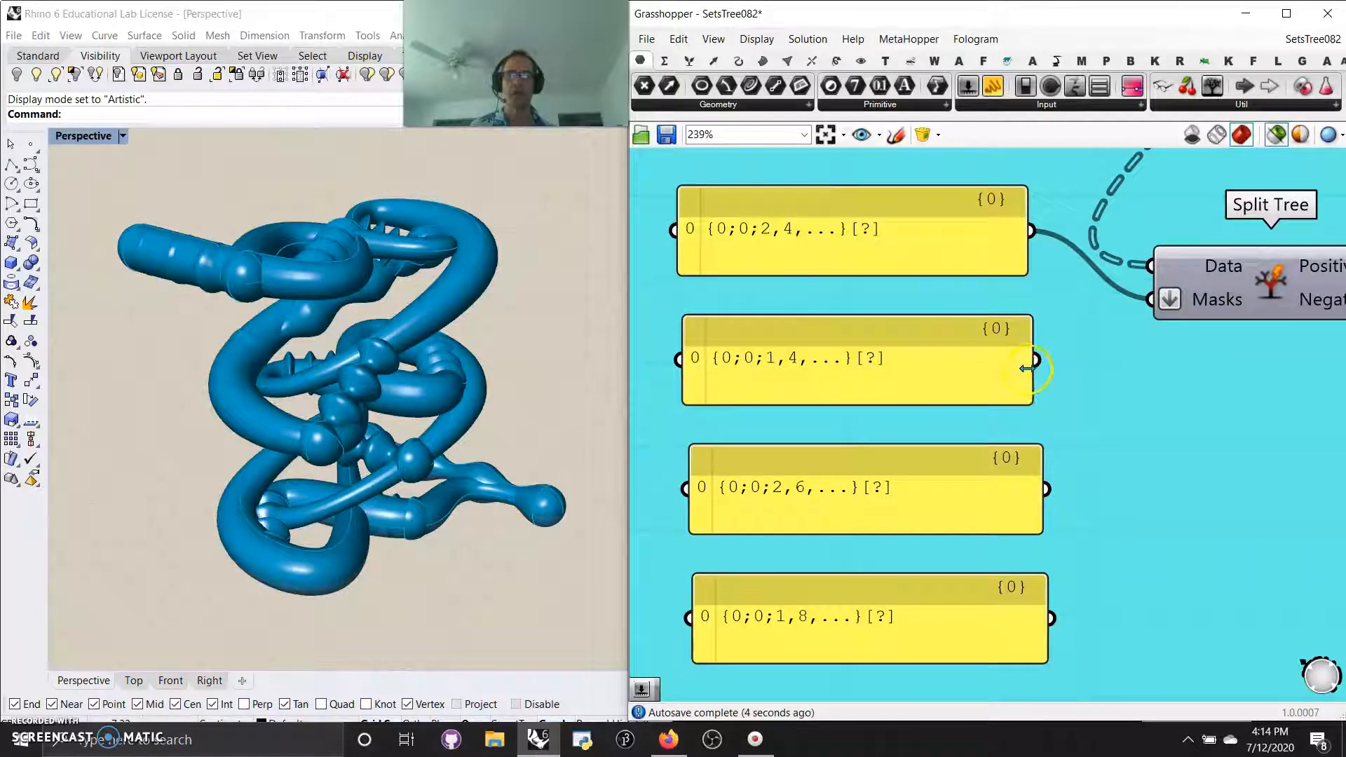
drag(1101, 323, 1025, 364)
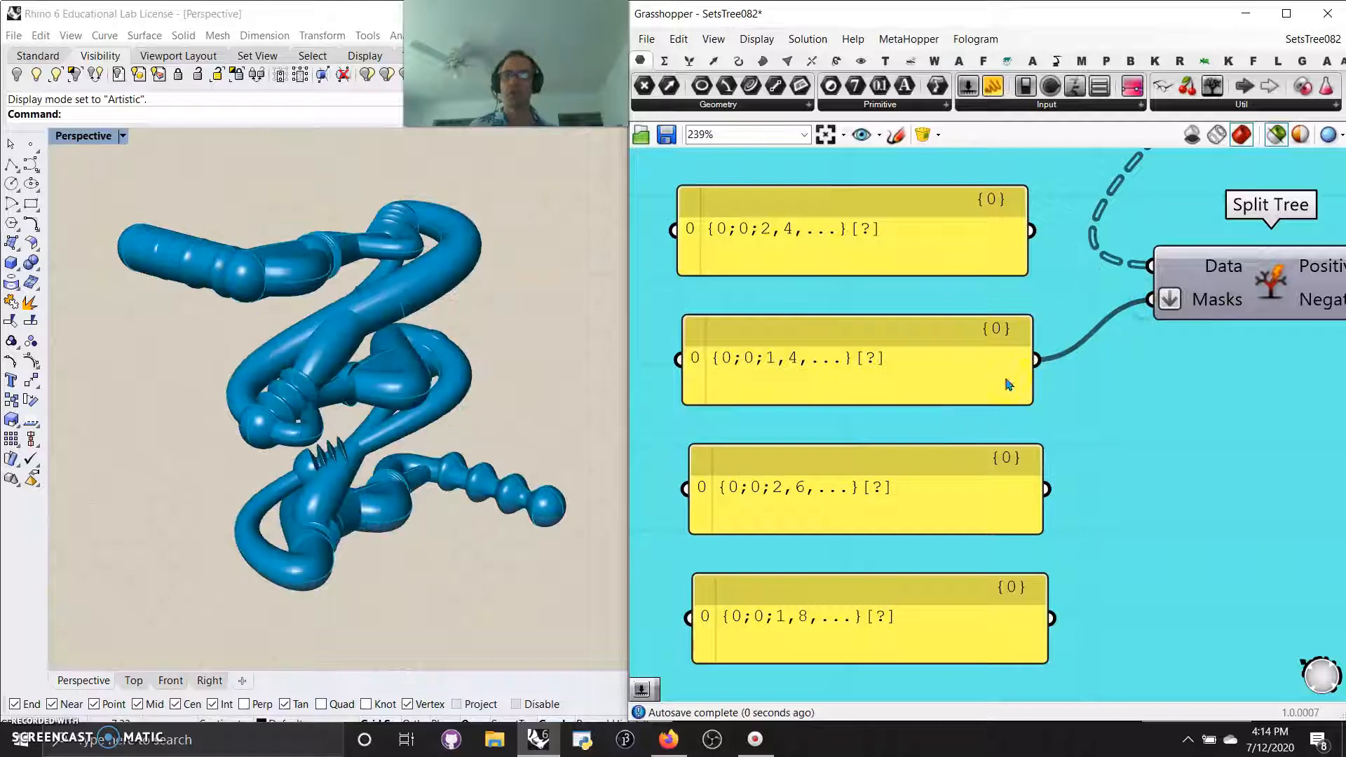
Feed the Split Tree's Masks input from the {0;0;2,6,...}[?] panel, and replace that source with the {0;0;1,8,...}[?] panel
right_drag(474, 489, 440, 512)
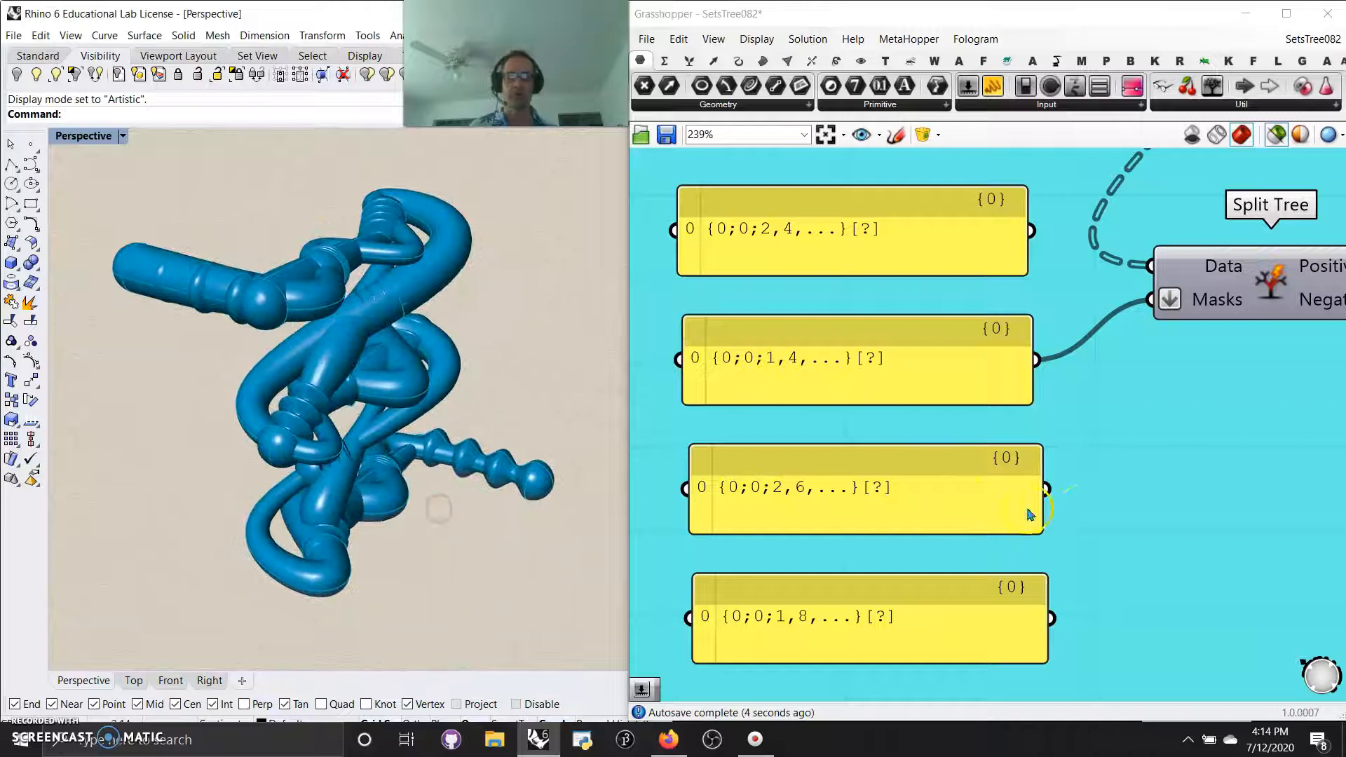
drag(1046, 489, 1151, 300)
right_drag(465, 466, 525, 450)
click(219, 201)
drag(1071, 617, 1153, 303)
mouse_move(445, 474)
right_down()
mouse_move(344, 505)
mouse_move(241, 471)
mouse_move(197, 500)
mouse_move(285, 613)
mouse_move(499, 460)
mouse_move(444, 465)
mouse_move(460, 488)
right_up()
scroll(460, 489, down, 3)
right_drag(572, 461, 435, 495)
scroll(400, 470, up, 2)
scroll(424, 484, down, 2)
Examine the point grid and its splitting by previewing Construct Point, the second Path Mapper, the Point List and the Split Tree
right_drag(751, 404, 894, 449)
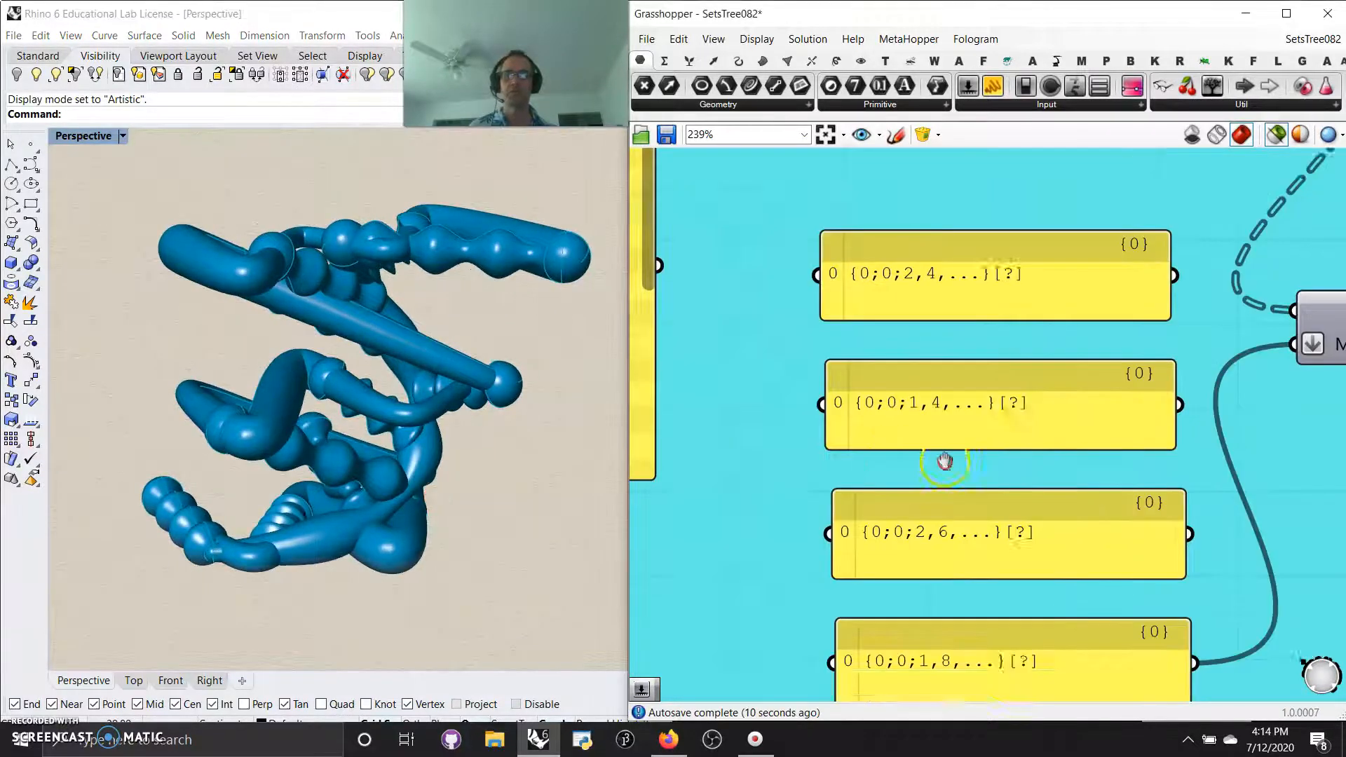
scroll(893, 449, down, 6)
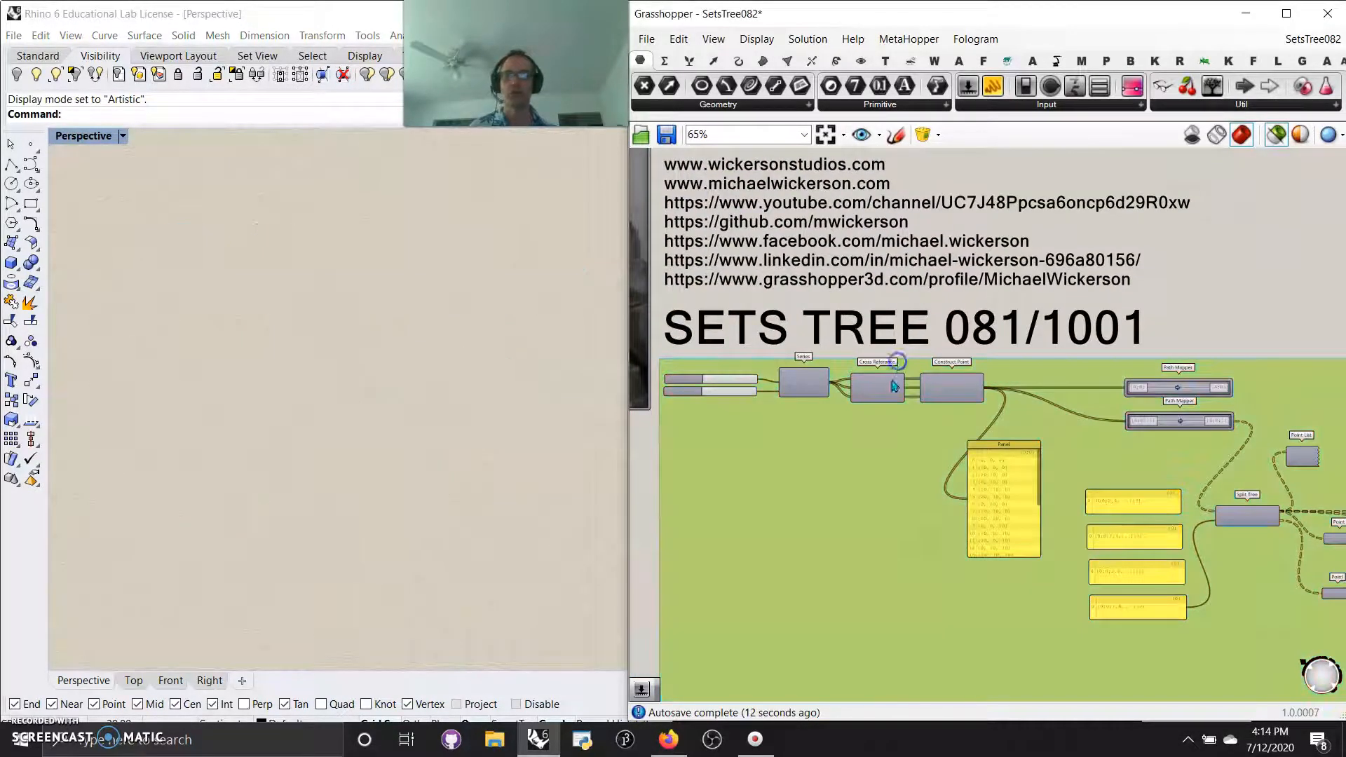
drag(894, 385, 876, 402)
click(958, 394)
click(406, 483)
scroll(1188, 400, up, 3)
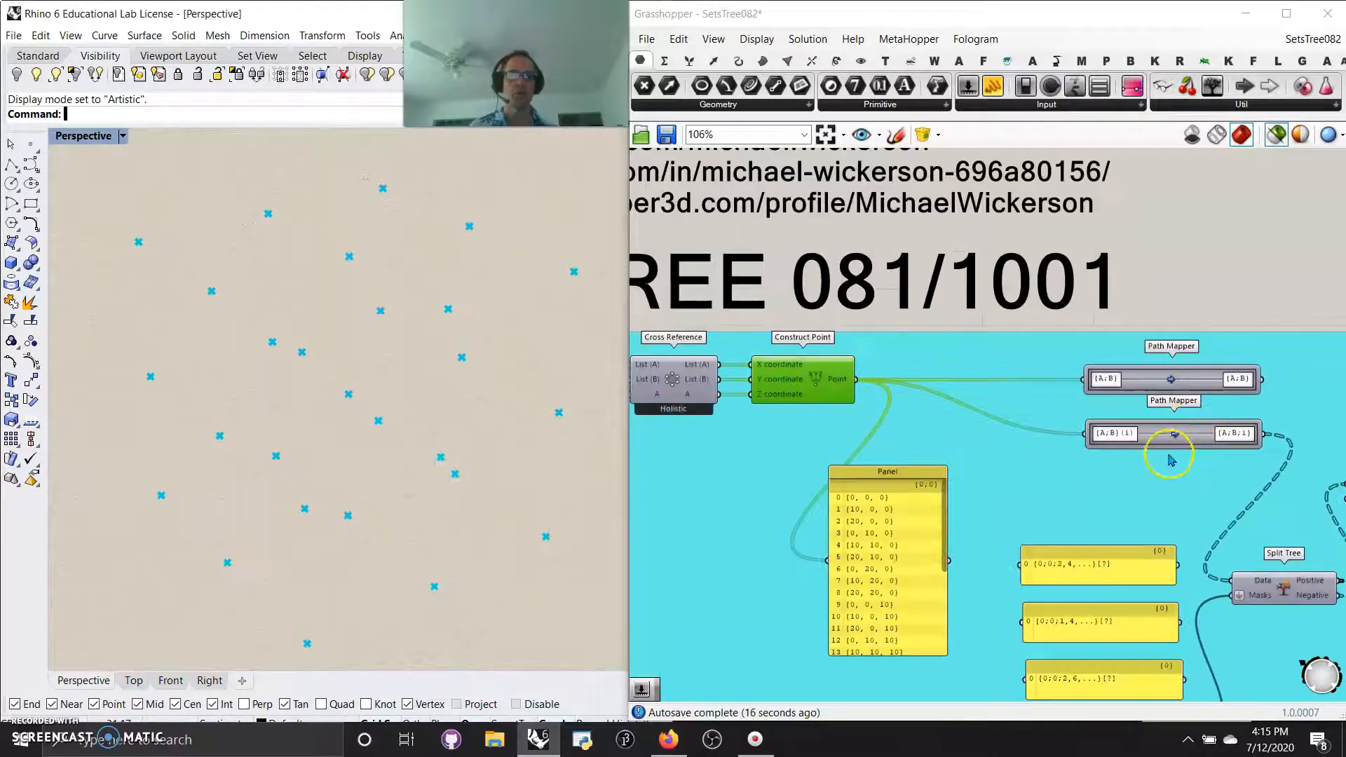
click(1166, 433)
right_drag(1190, 504, 860, 363)
click(1055, 353)
click(968, 451)
Examine both Nurbs Curves, both Divide Curve components, the Line and the merged curves by previewing each one
right_drag(1047, 611, 814, 427)
click(1018, 385)
click(1038, 464)
right_drag(905, 579, 786, 549)
click(918, 347)
click(920, 421)
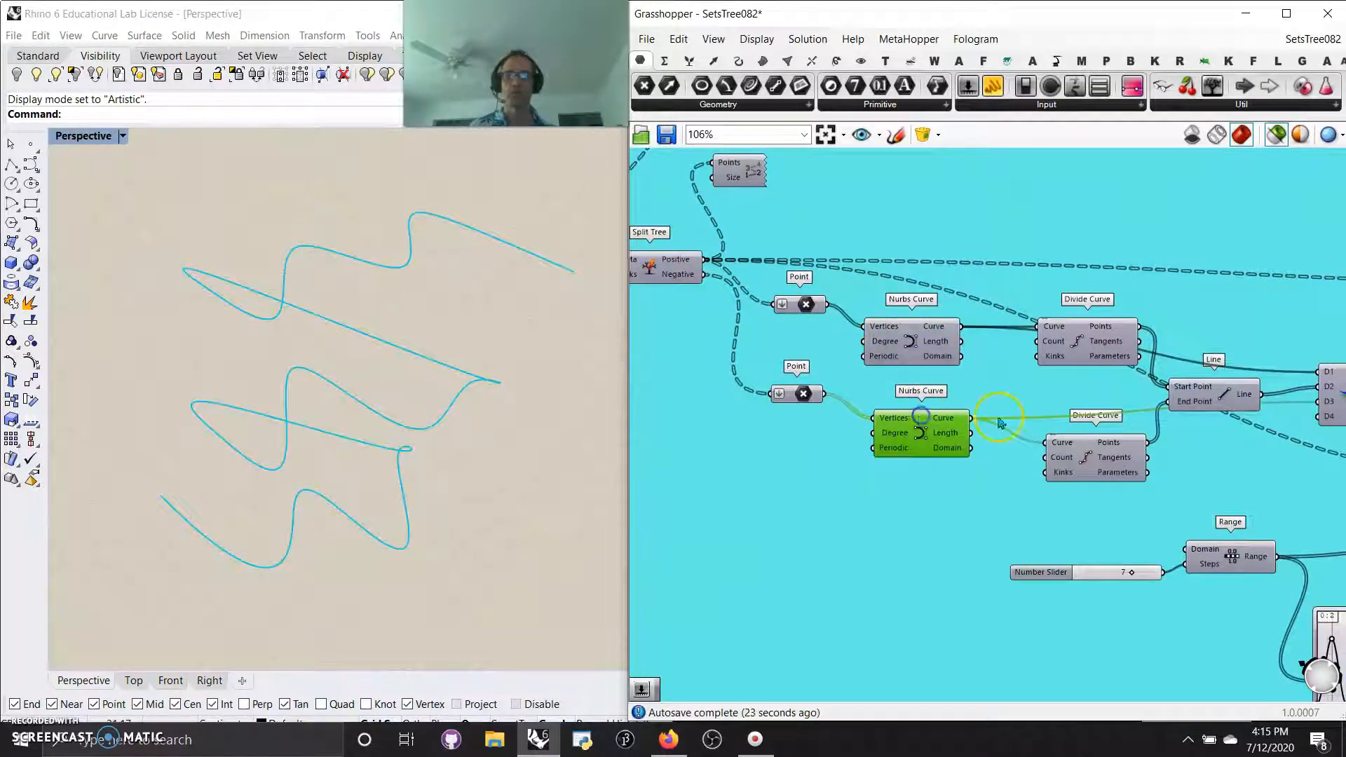
click(1094, 349)
click(1082, 477)
click(1232, 409)
right_drag(1238, 481, 888, 436)
click(999, 354)
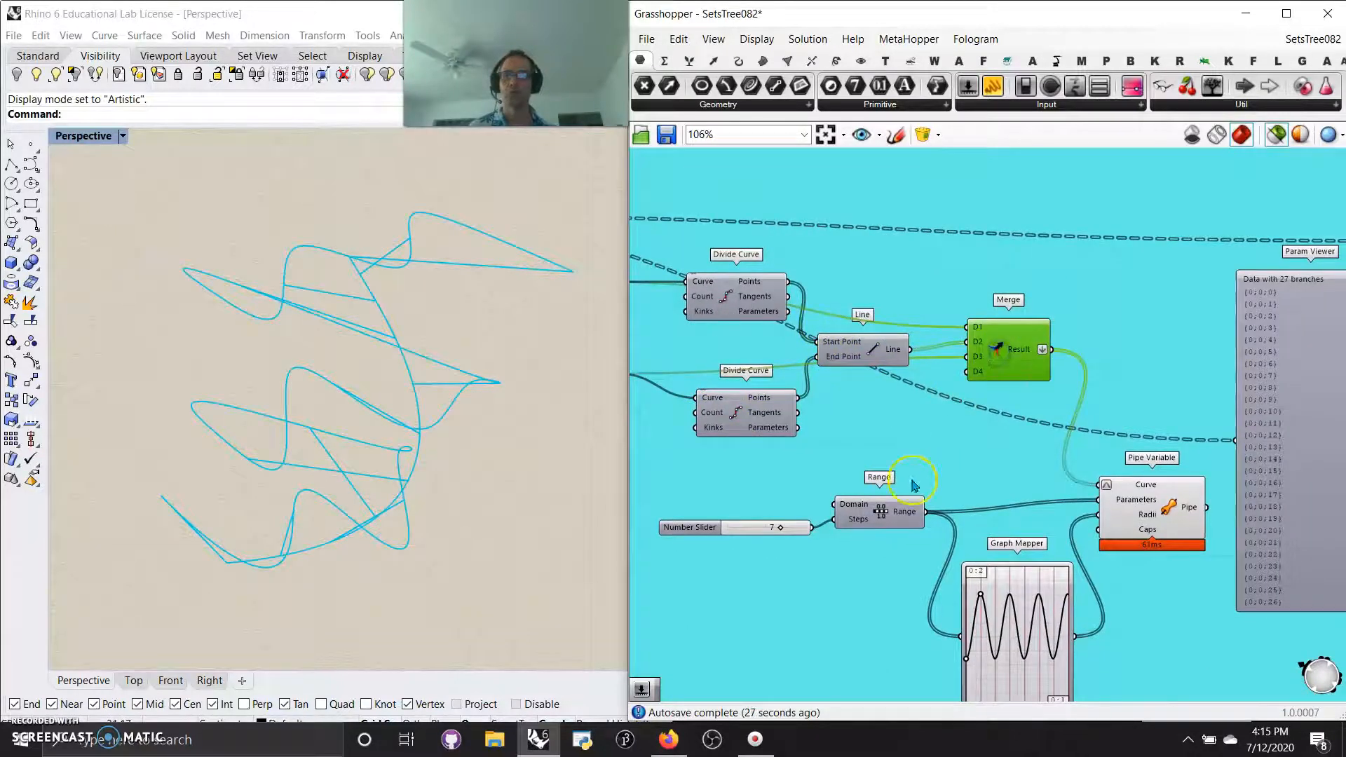
right_drag(589, 537, 88, 458)
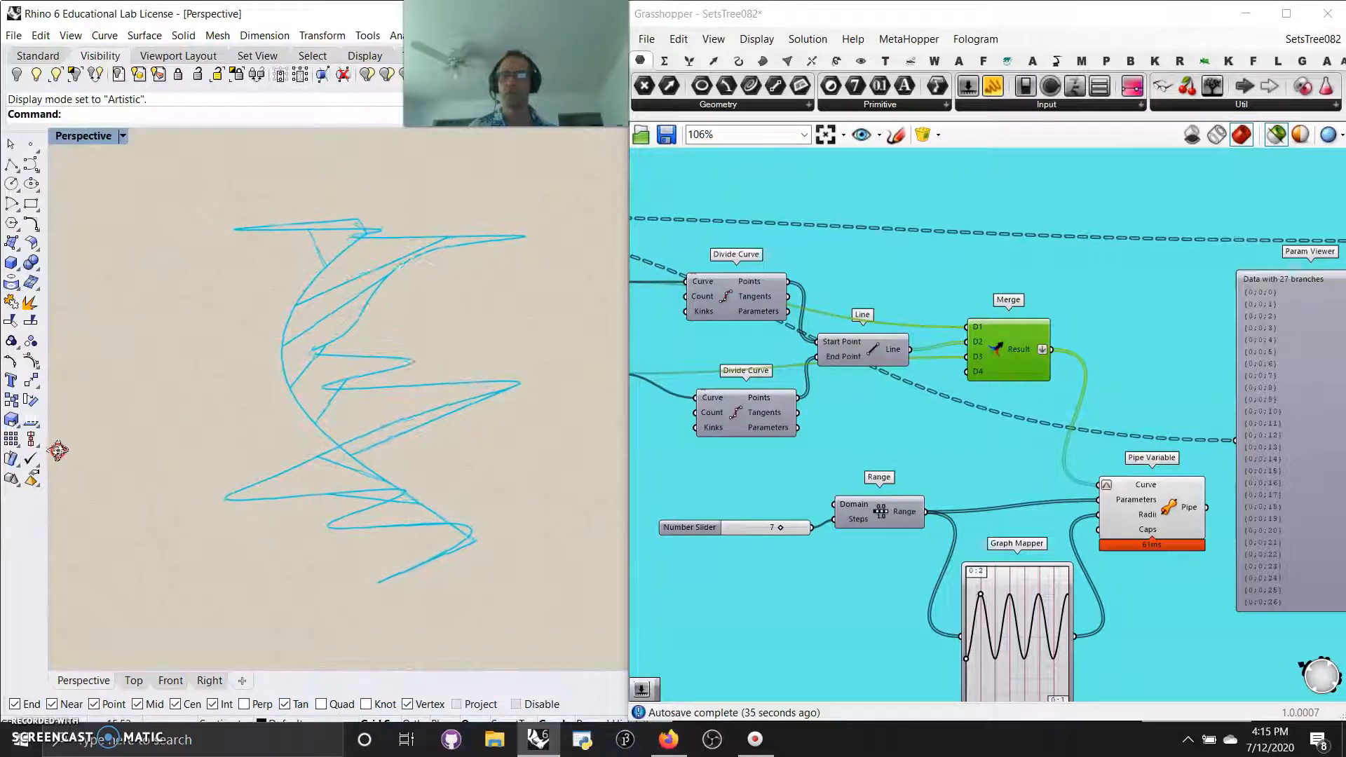
Examine the Pipe Variable geometry from several angles in the Perspective viewport
click(1115, 491)
right_drag(360, 481, 385, 497)
scroll(372, 499, down, 2)
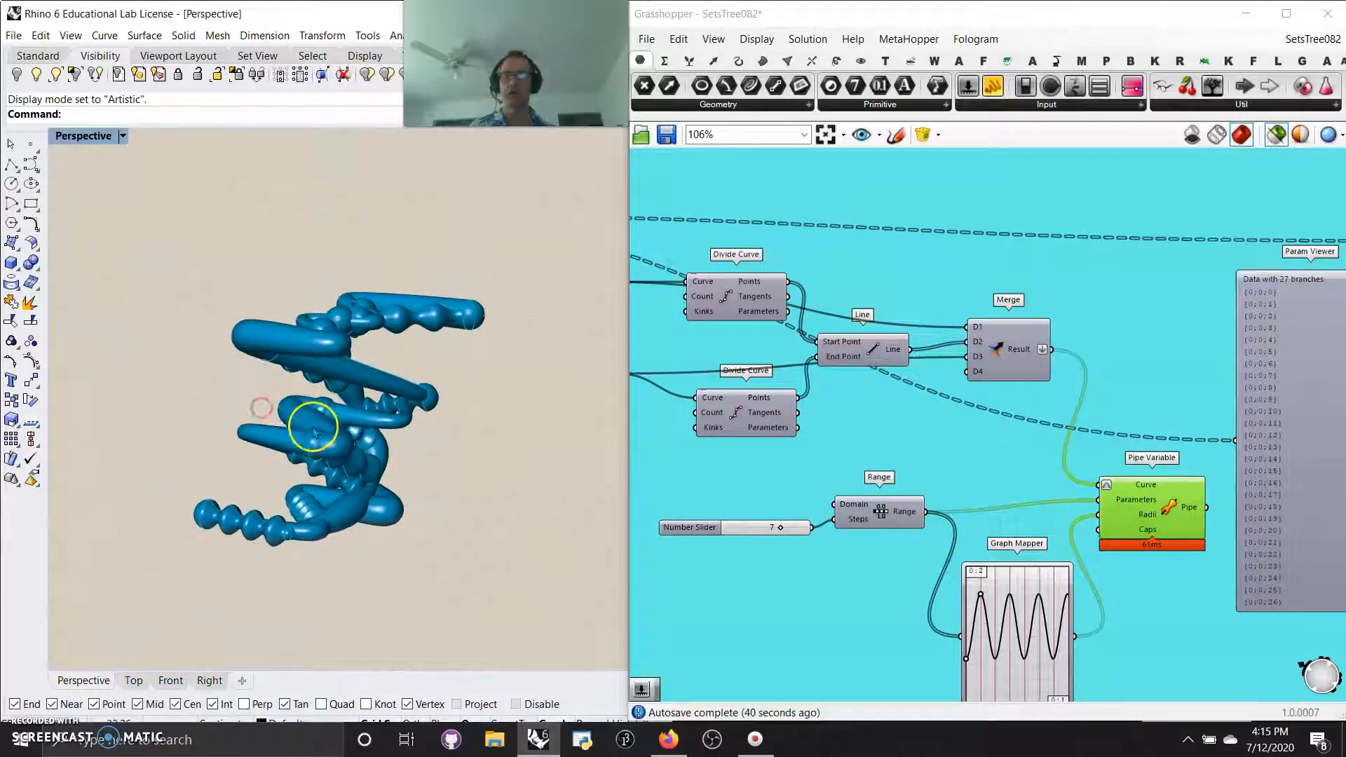
scroll(316, 429, up, 4)
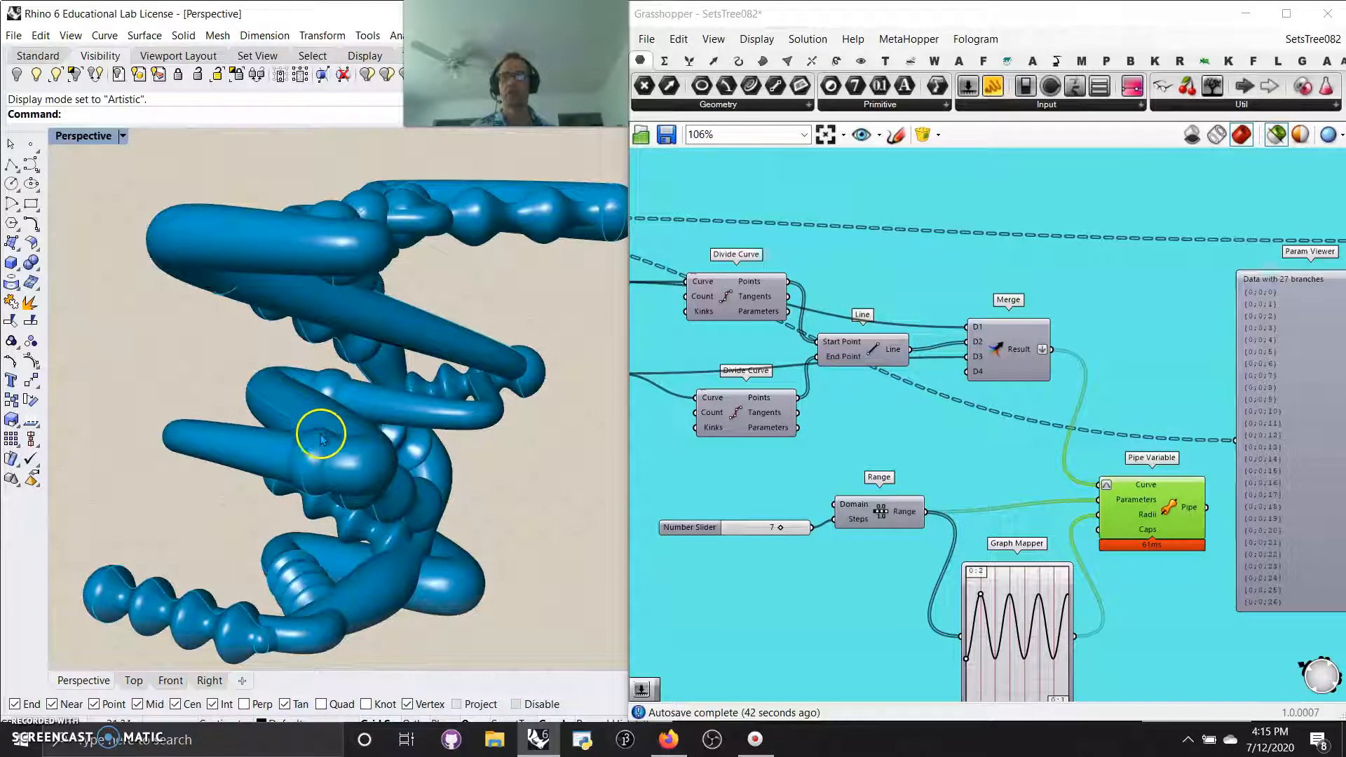
right_drag(267, 435, 490, 447)
right_drag(291, 412, 313, 441)
shift+right_drag(428, 429, 350, 430)
Change the mask text in the {0;0;2,6,...}[?] panel to {0;0;2,6,...}[*]
right_drag(689, 482, 923, 431)
right_drag(782, 445, 998, 461)
right_drag(780, 408, 1046, 516)
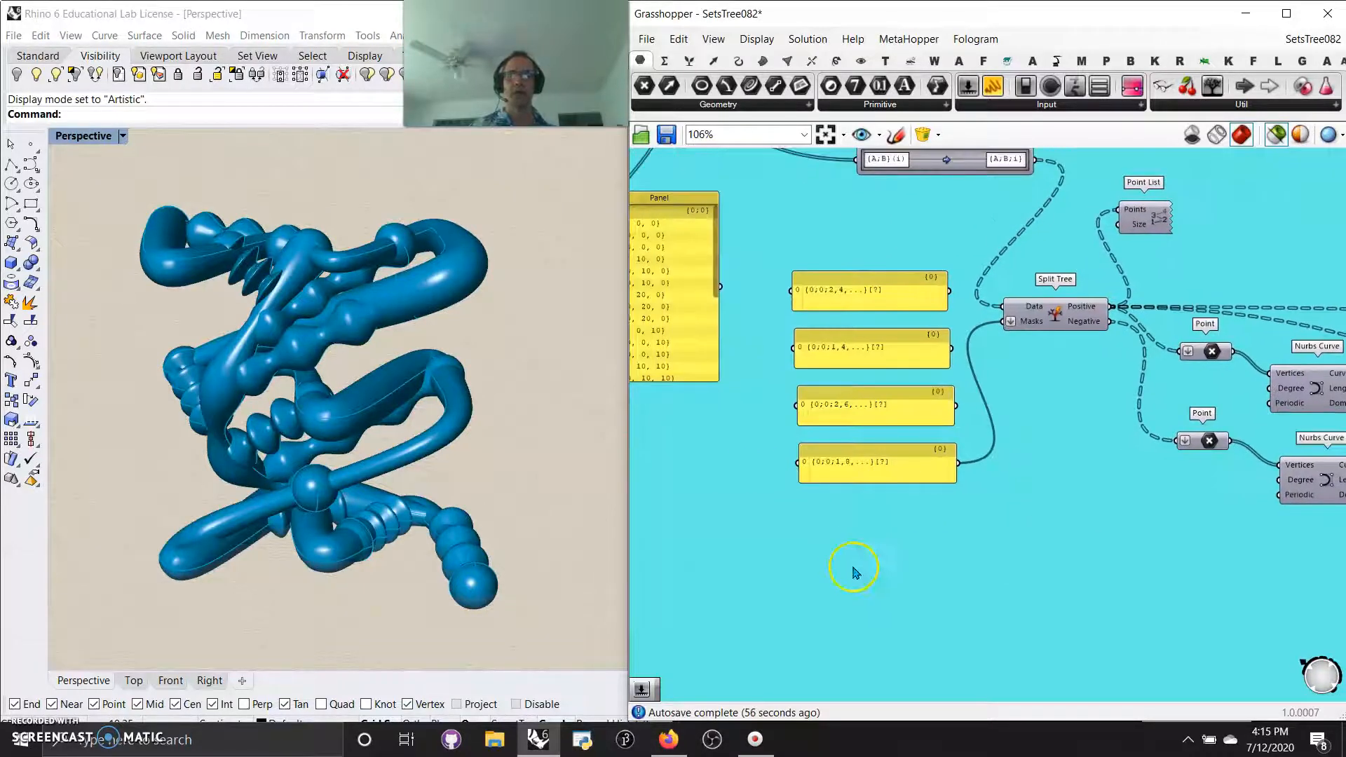
scroll(855, 554, up, 5)
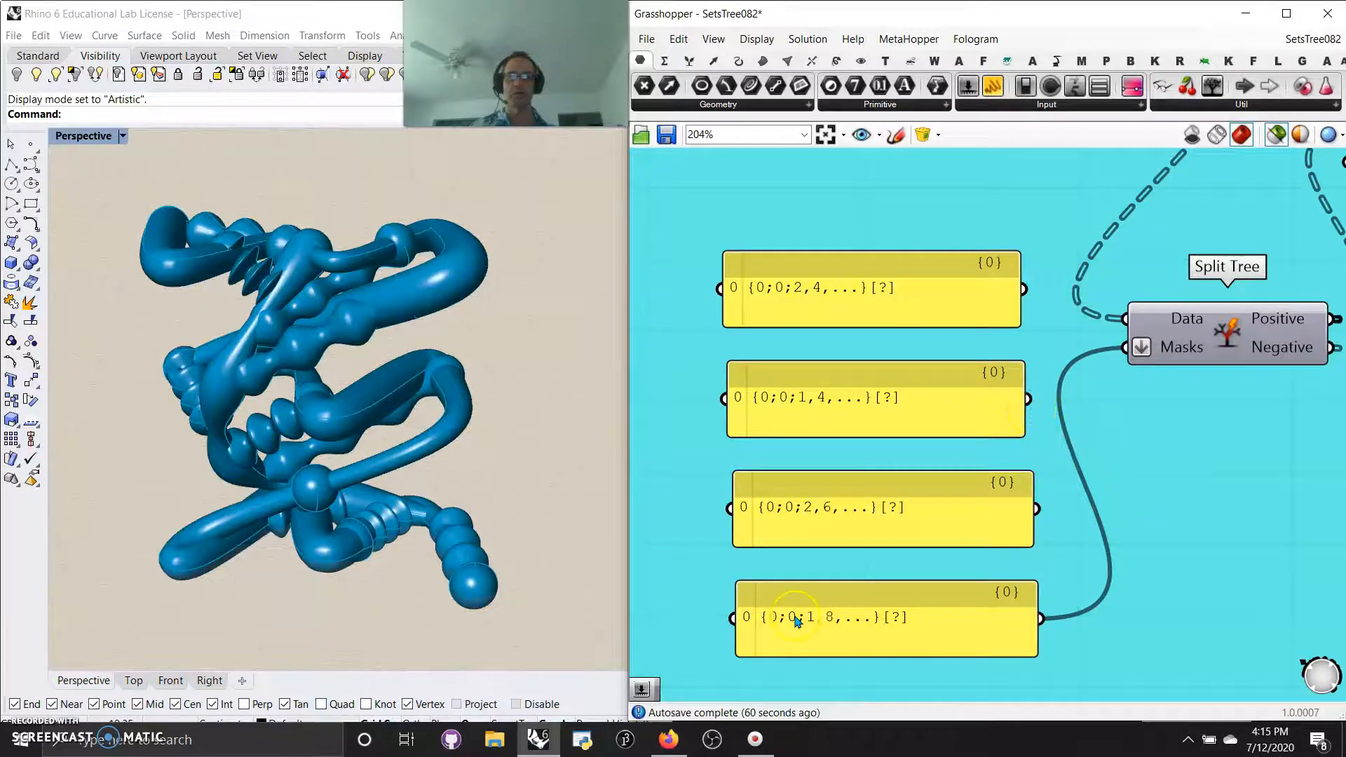
click(895, 512)
click(1194, 345)
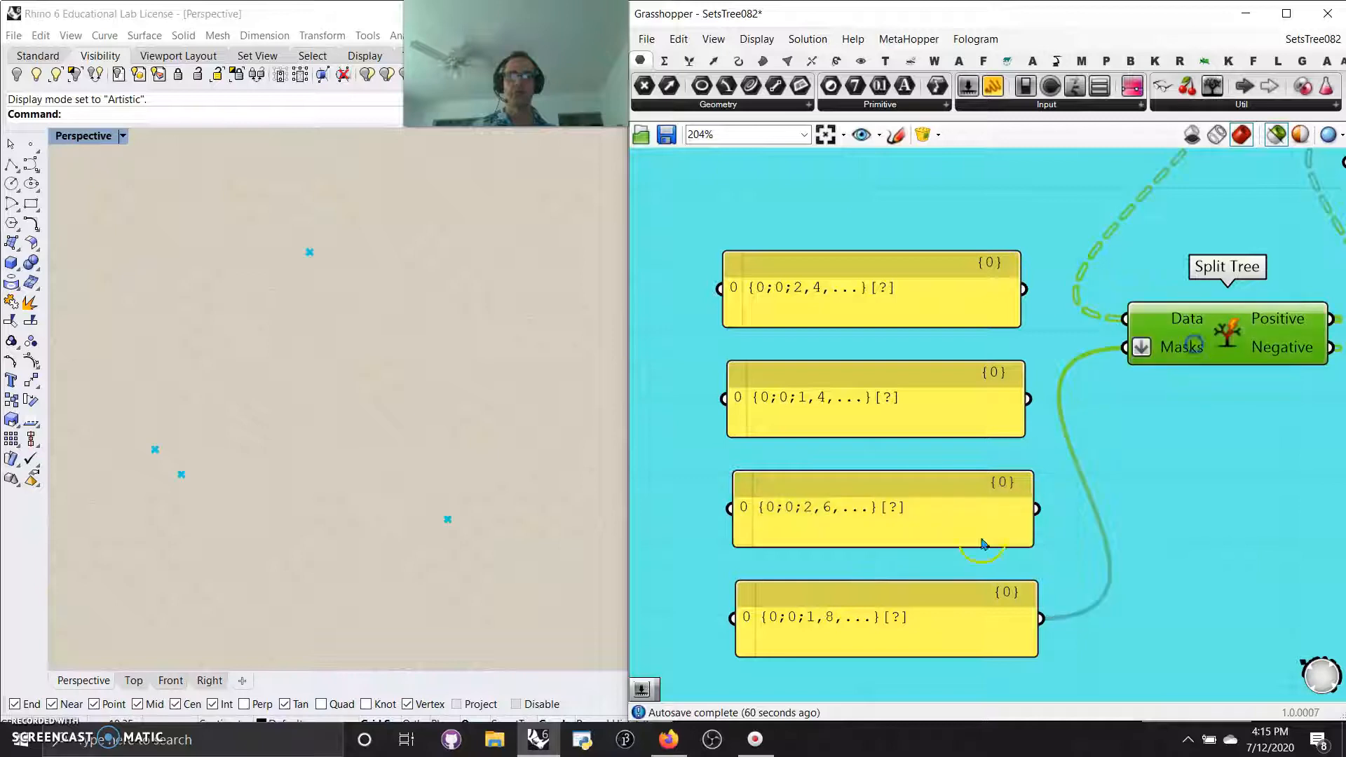
double_click(893, 515)
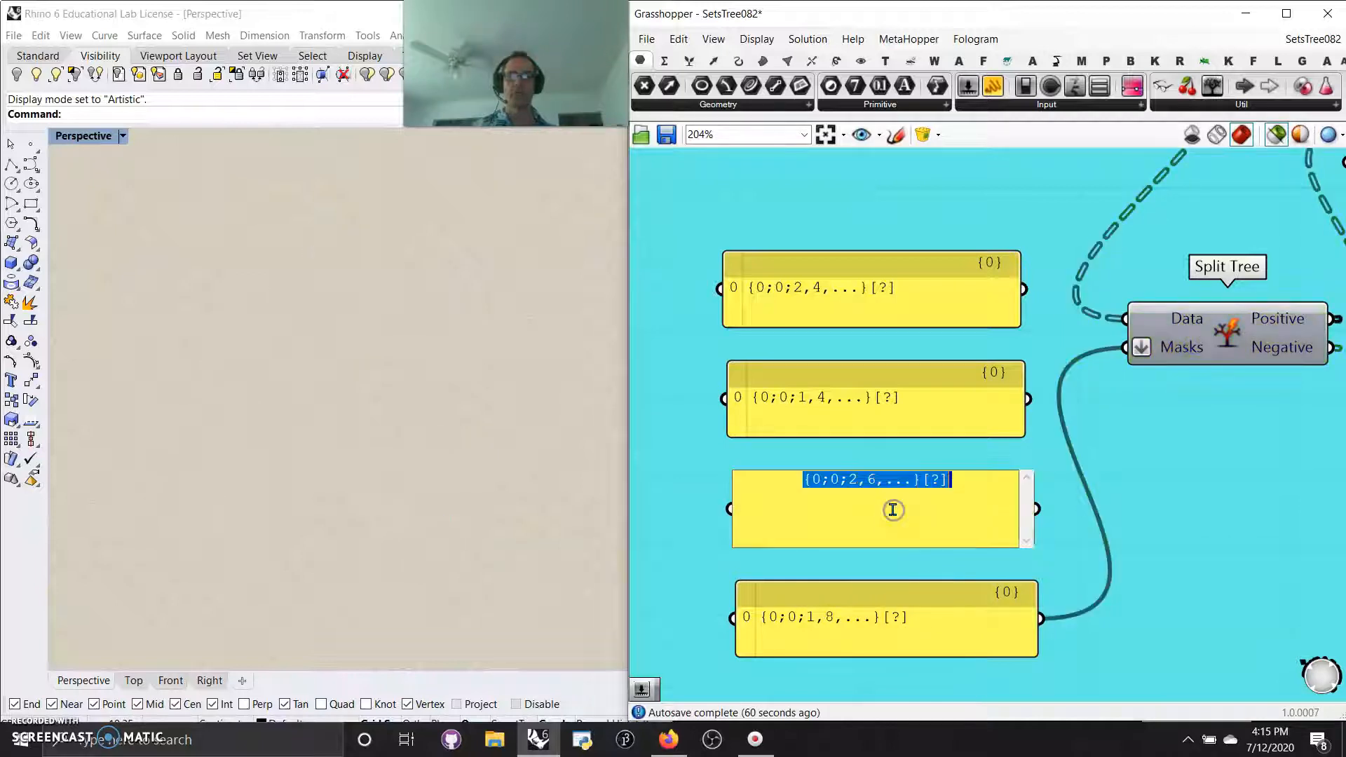
click(940, 479)
double_click(935, 479)
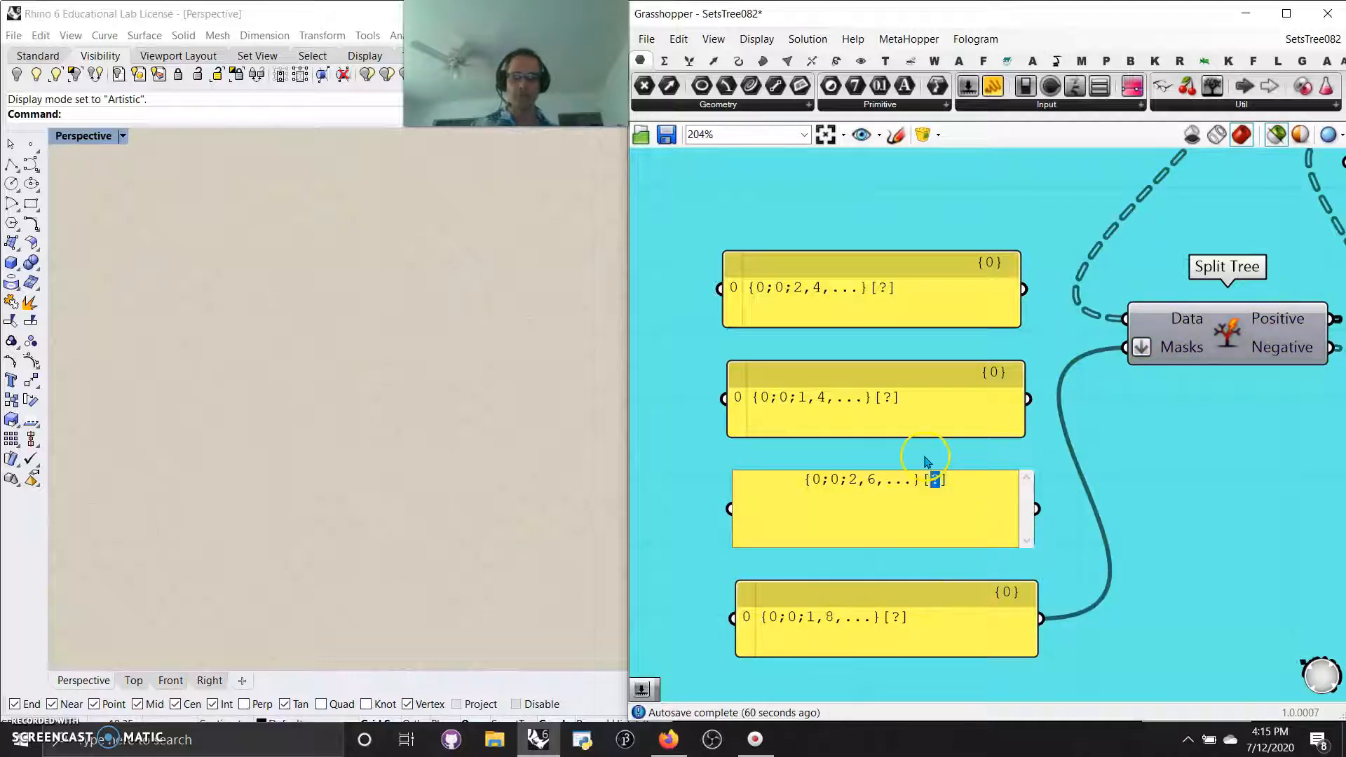
click(1043, 503)
Feed the Split Tree's Masks input from the {0;0;2,6,...}[*] panel and turn off previewing only selected objects
shift+drag(1038, 507, 1128, 355)
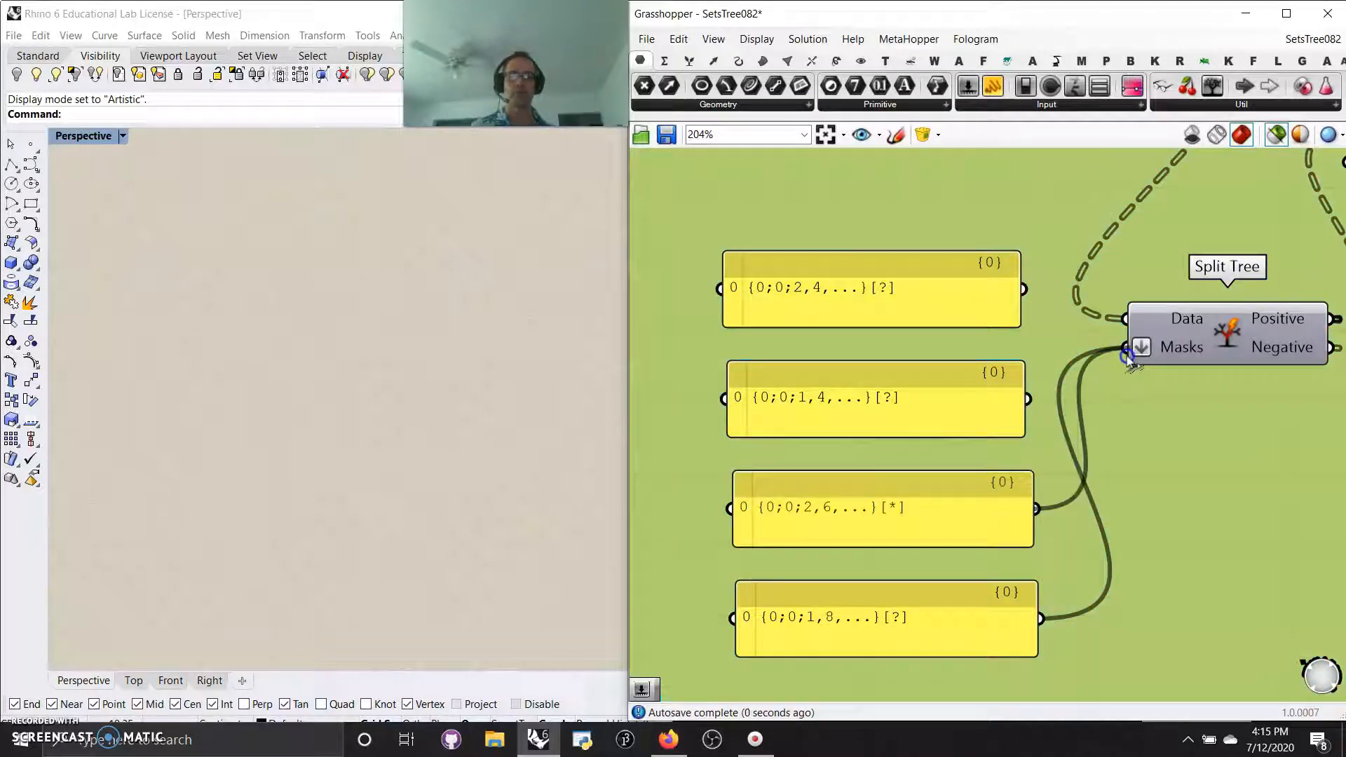
click(1276, 135)
mouse_move(427, 433)
right_down()
mouse_move(408, 447)
mouse_move(417, 440)
right_up()
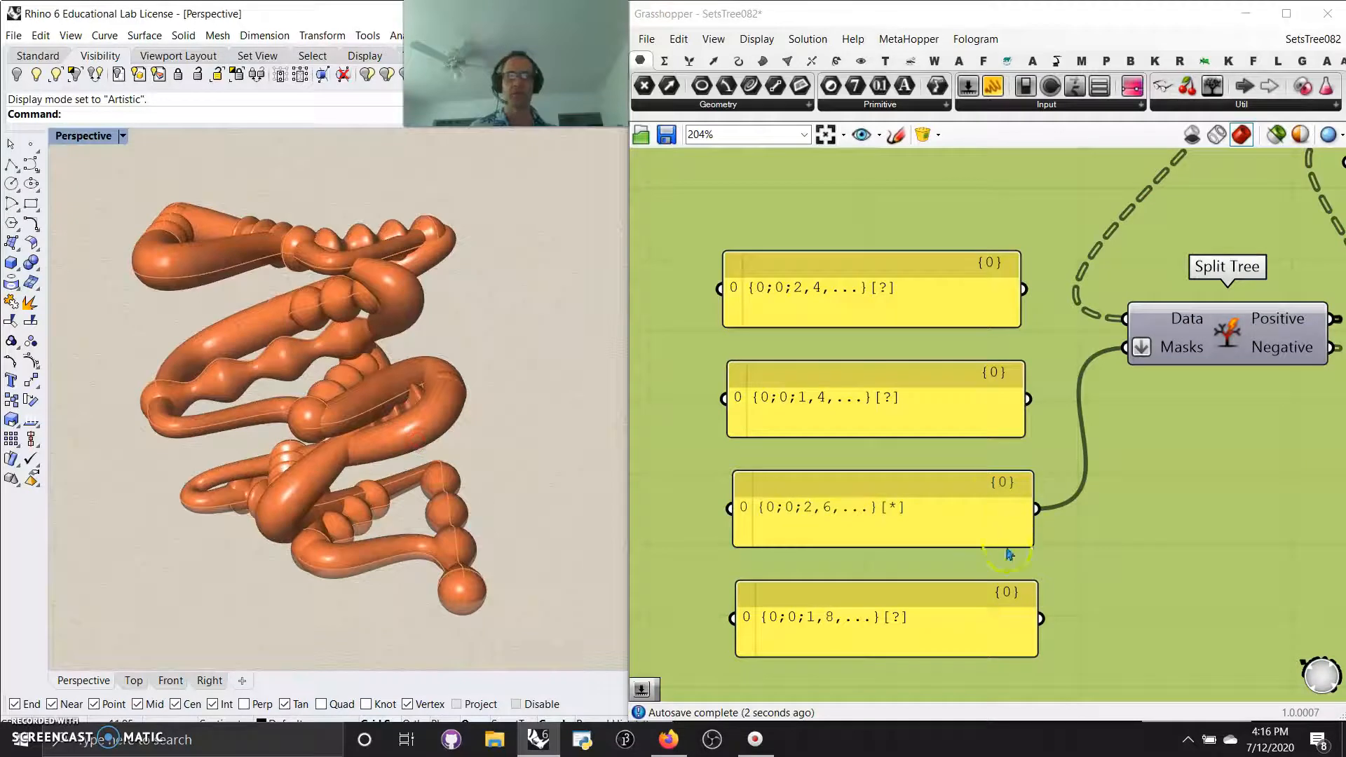
Replace the Split Tree's Masks source with the {0;0;1,8,...}[?] panel
drag(1053, 626, 1126, 351)
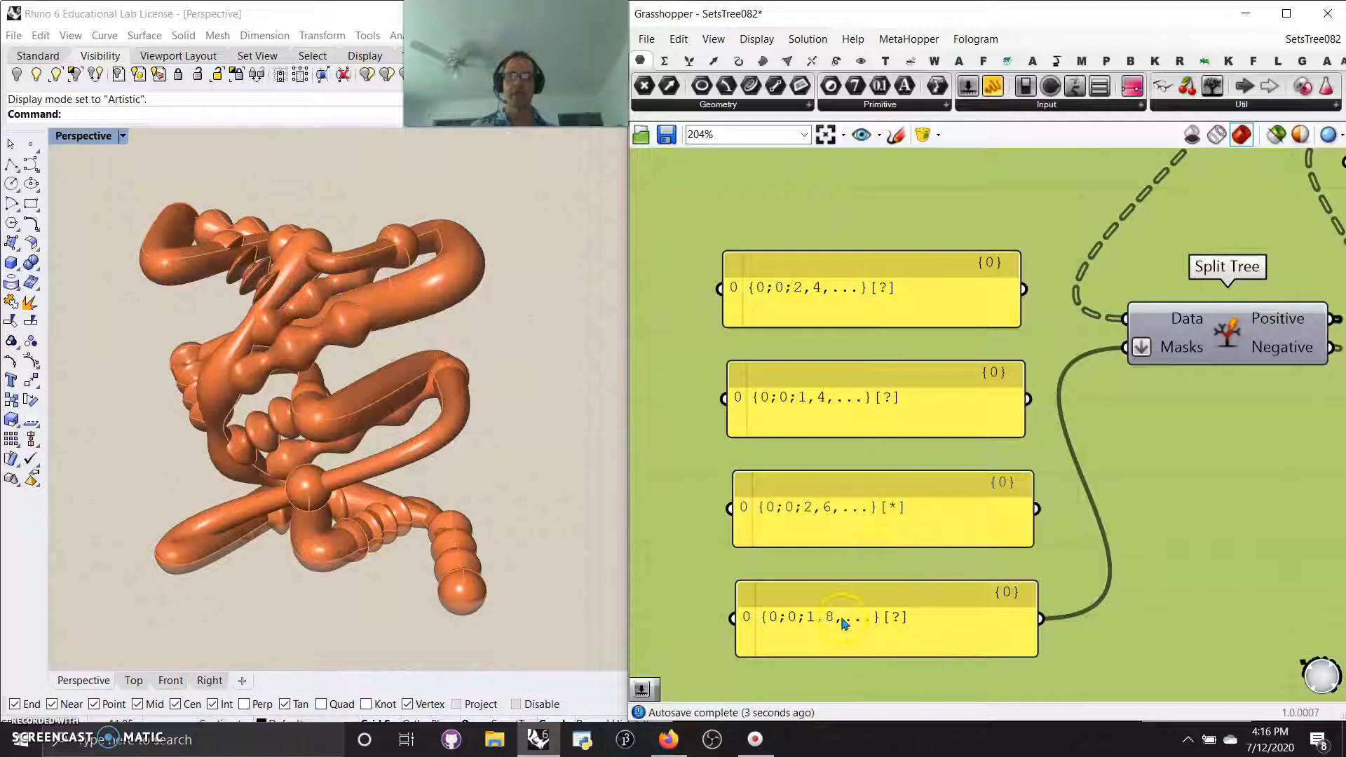
click(873, 620)
right_drag(884, 666, 864, 470)
text(V)
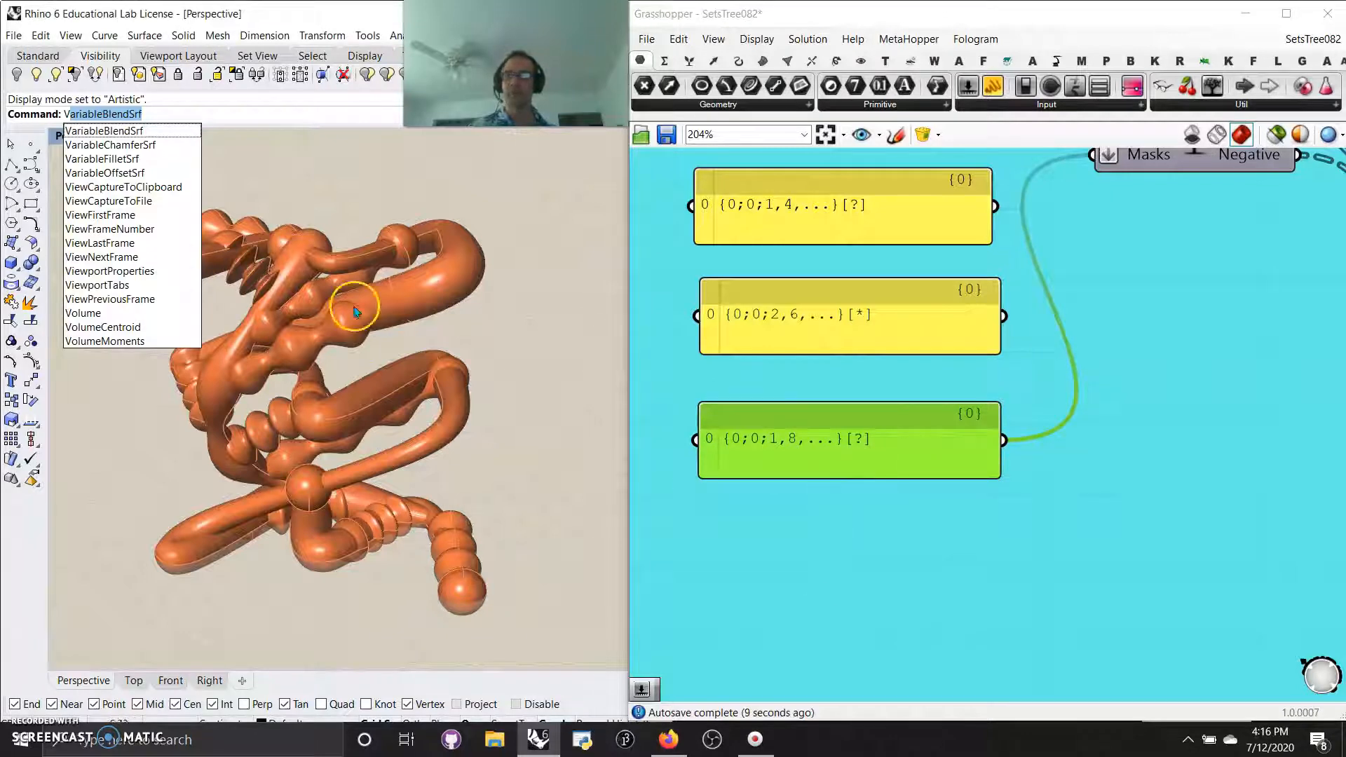
key(Return)
right_click(317, 154)
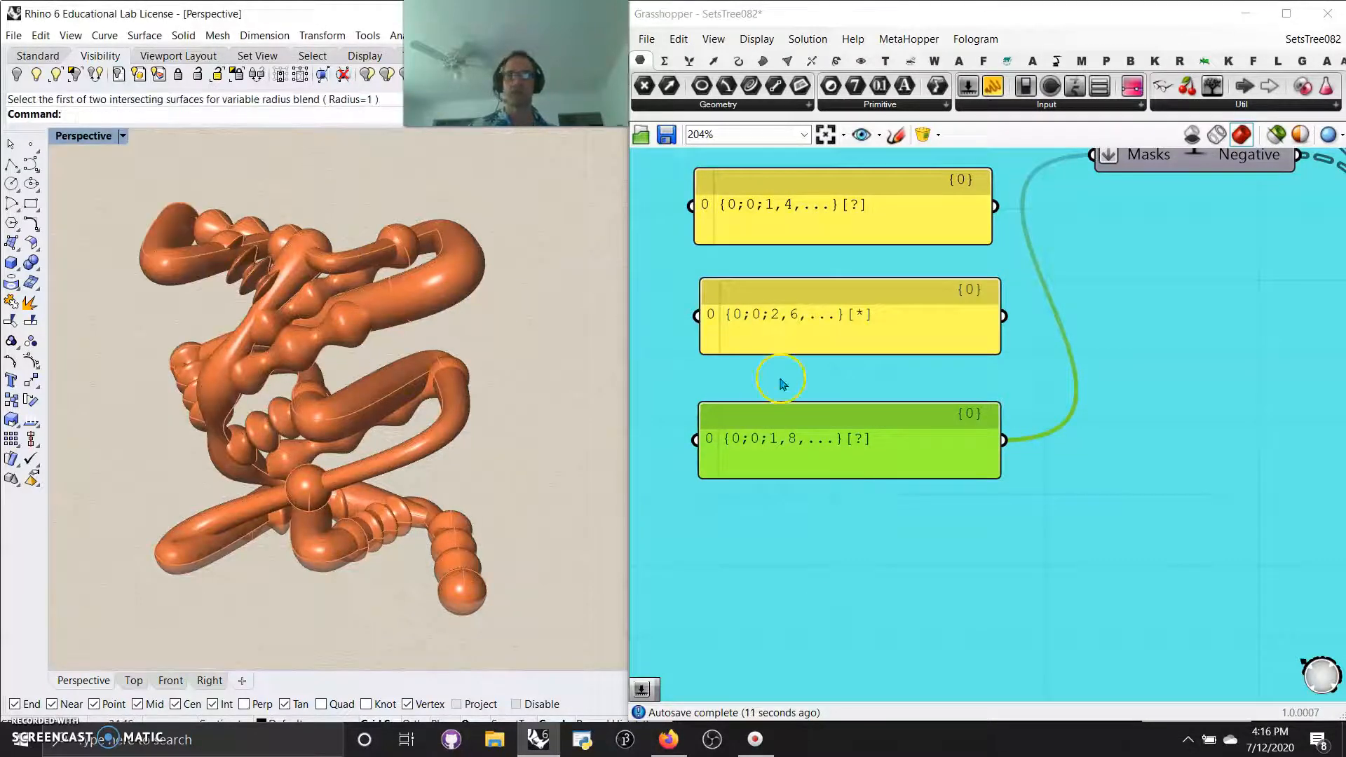
Duplicate the {0;0;1,8,...}[?] panel below the original and change the copy's mask text to {0;0;1,8,...}[*]
click(820, 430)
alt+drag(821, 449, 837, 561)
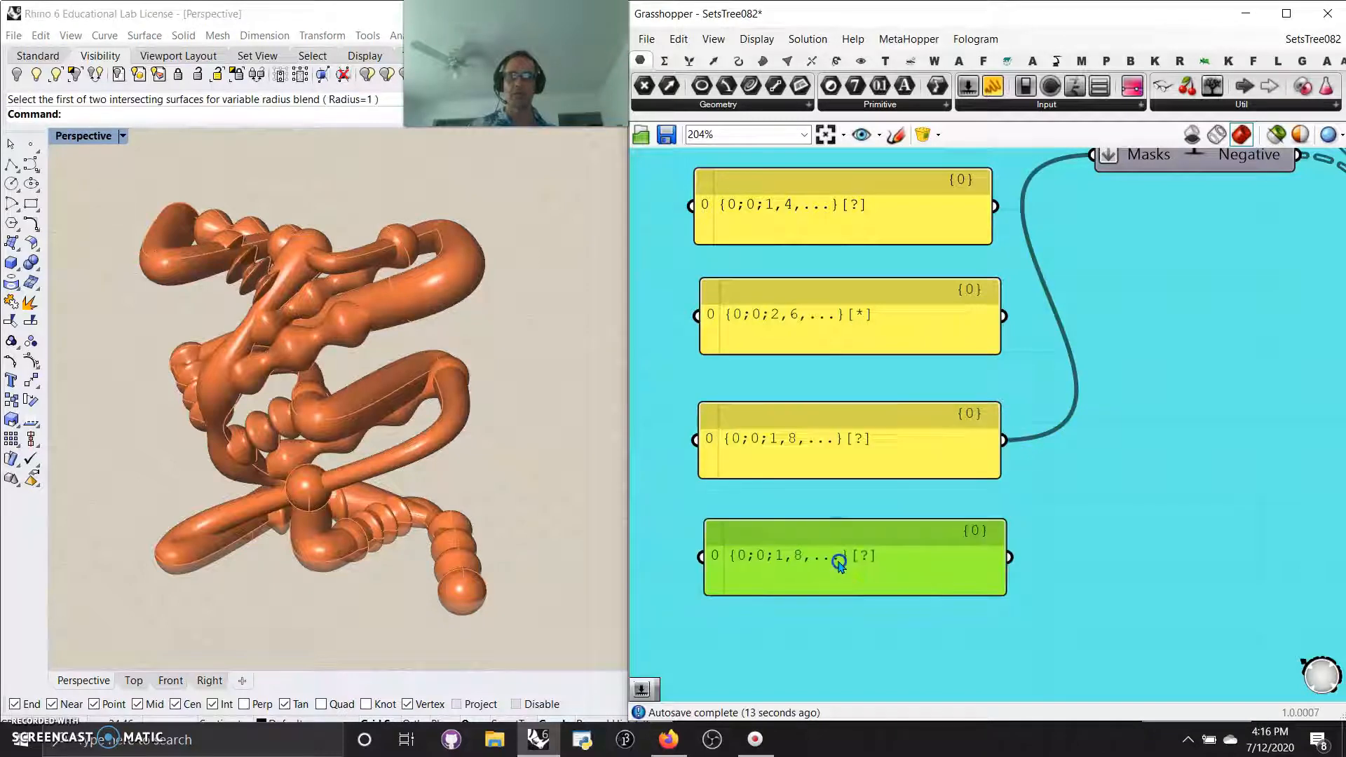
double_click(860, 559)
click(911, 527)
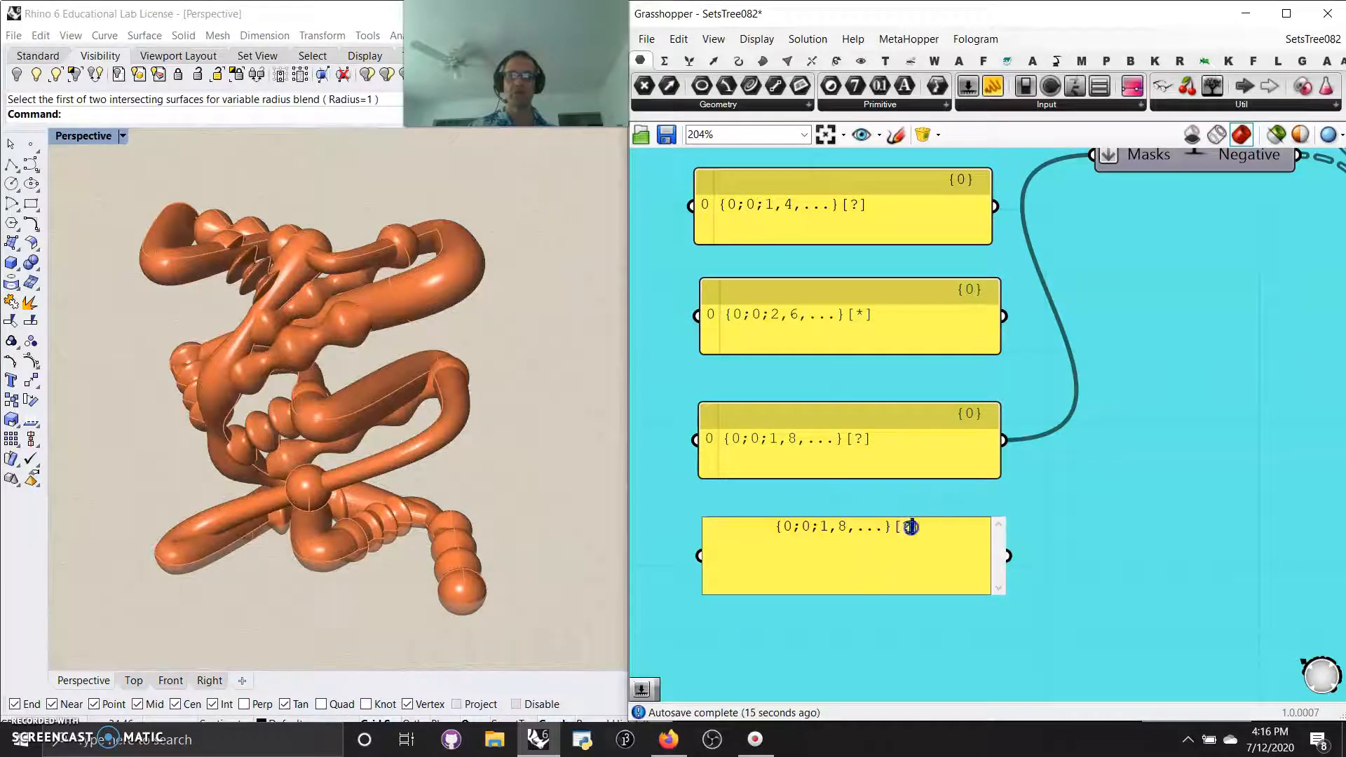
double_click(904, 527)
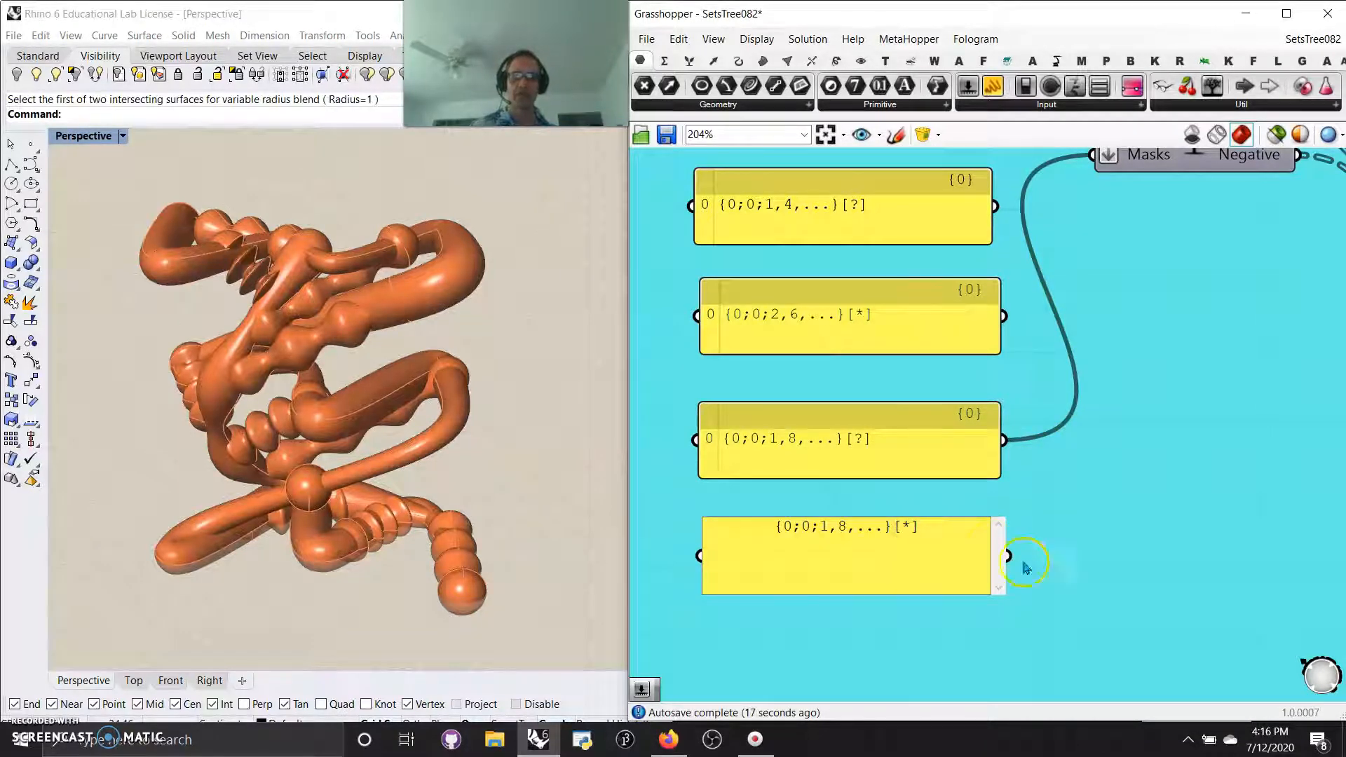
text(*)
click(1059, 541)
Compare the {0;0;1,8,...}[*] and {0;0;2,6,...}[*] panels as the Split Tree's Masks source, and return to the {0;0;1,8,...}[?] panel
drag(1016, 555, 1093, 156)
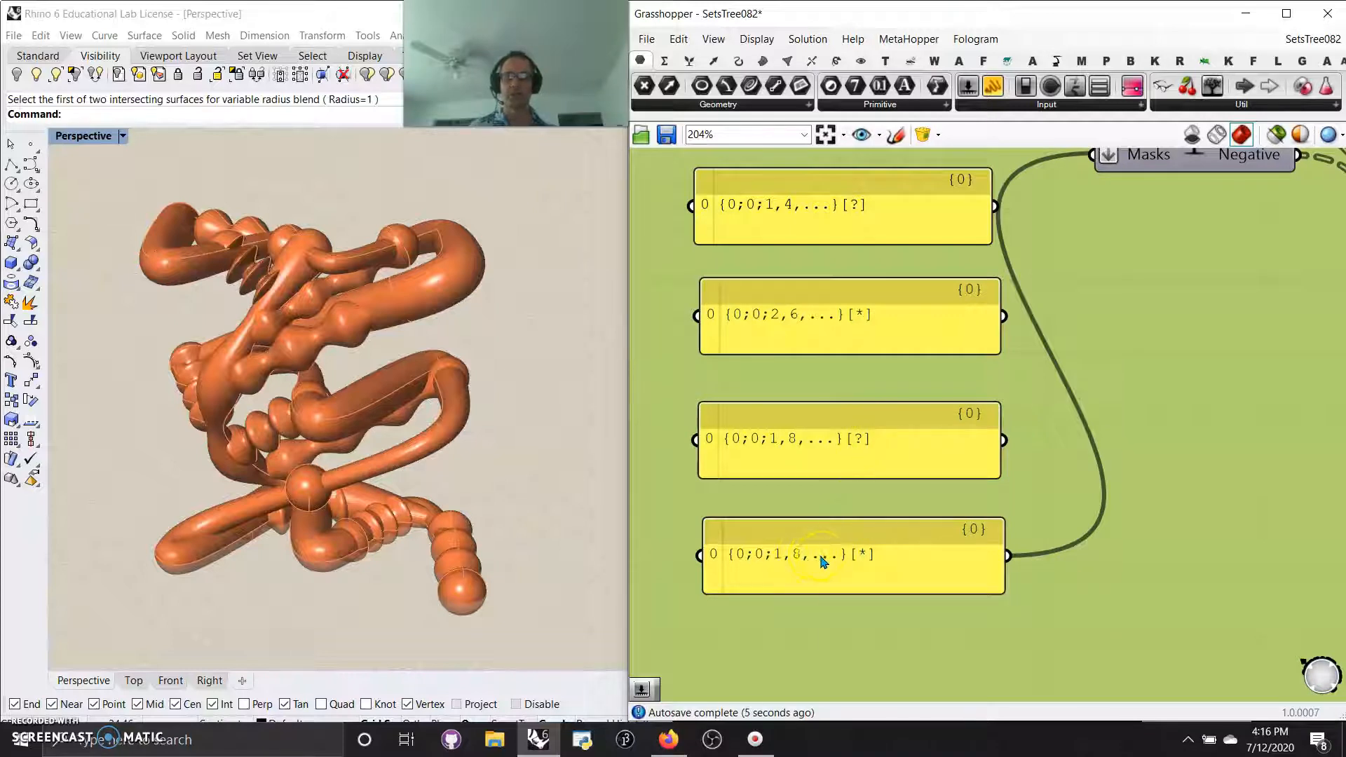
drag(1008, 317, 1069, 196)
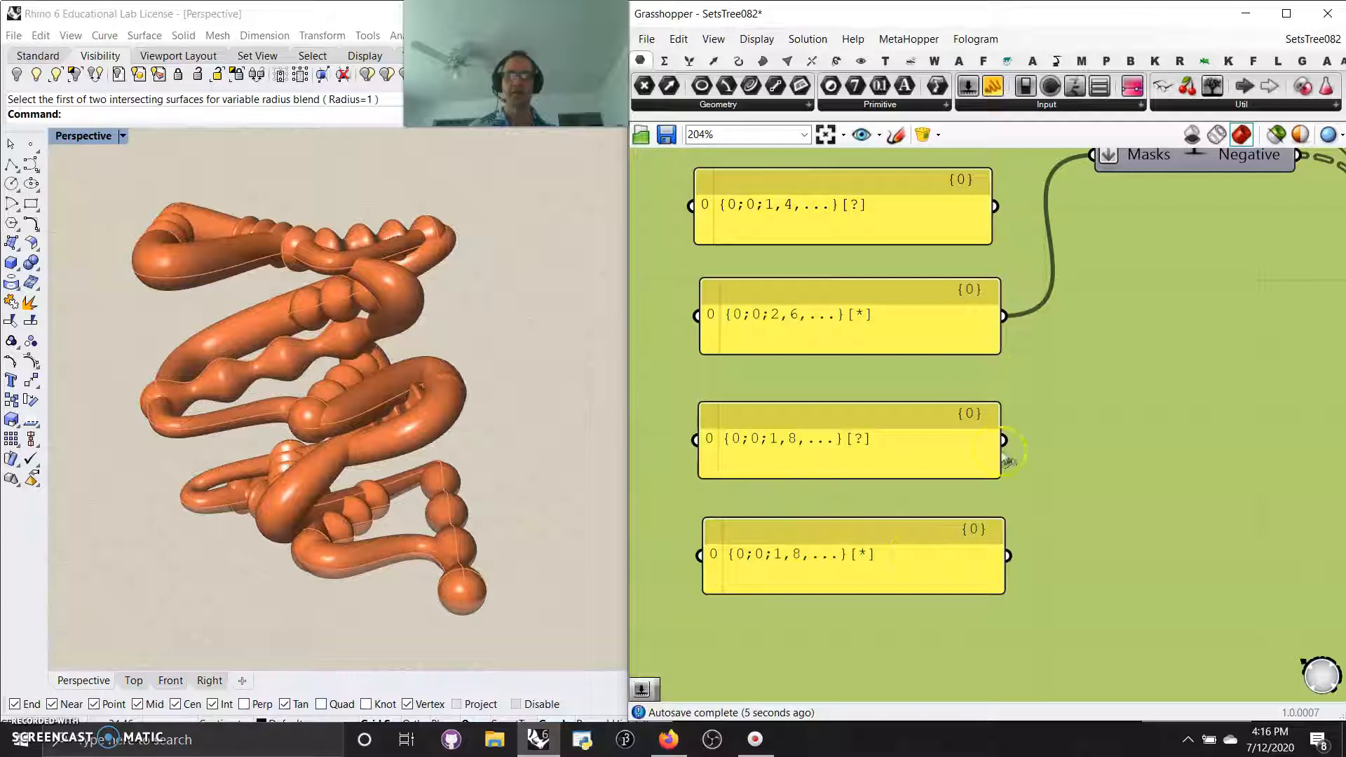
drag(1008, 448, 1092, 155)
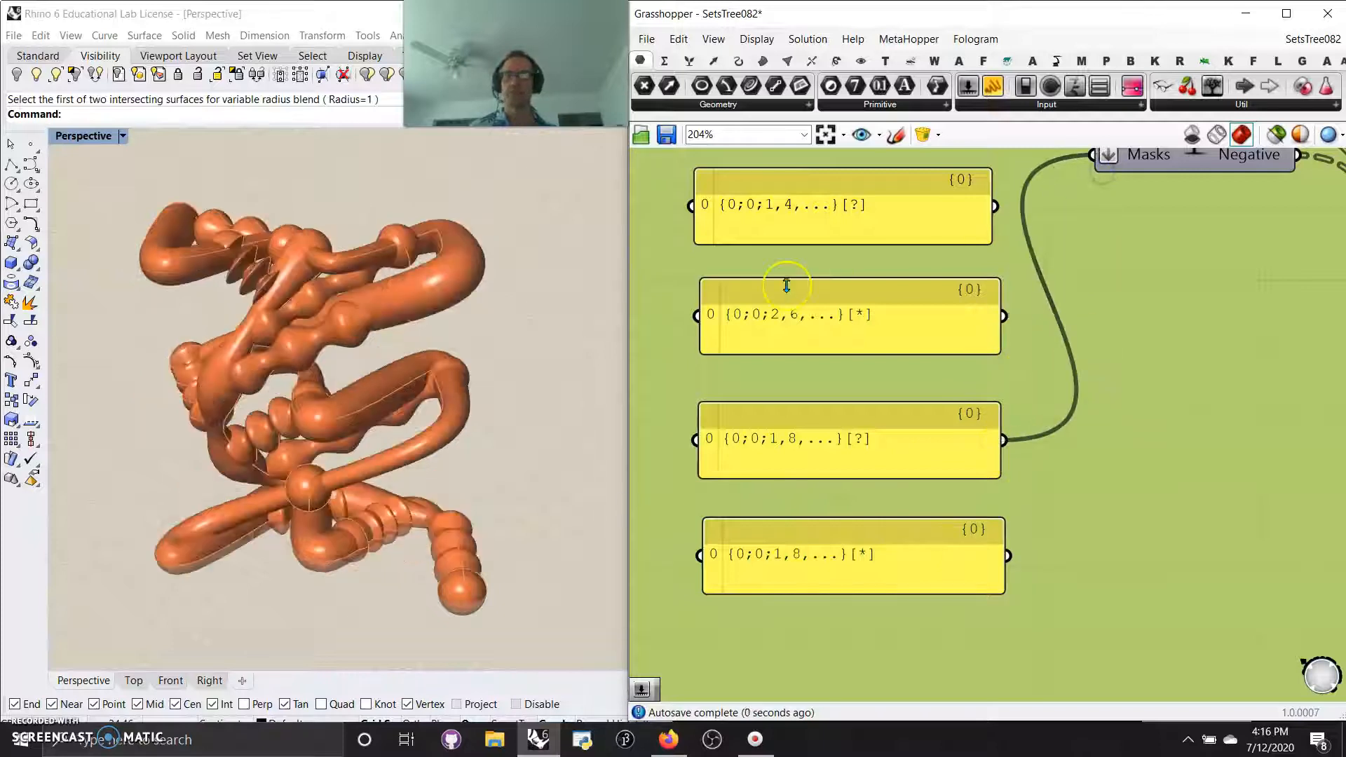
Run the Turntable command to rotate the Perspective view around the pipe form
right_drag(375, 421, 313, 150)
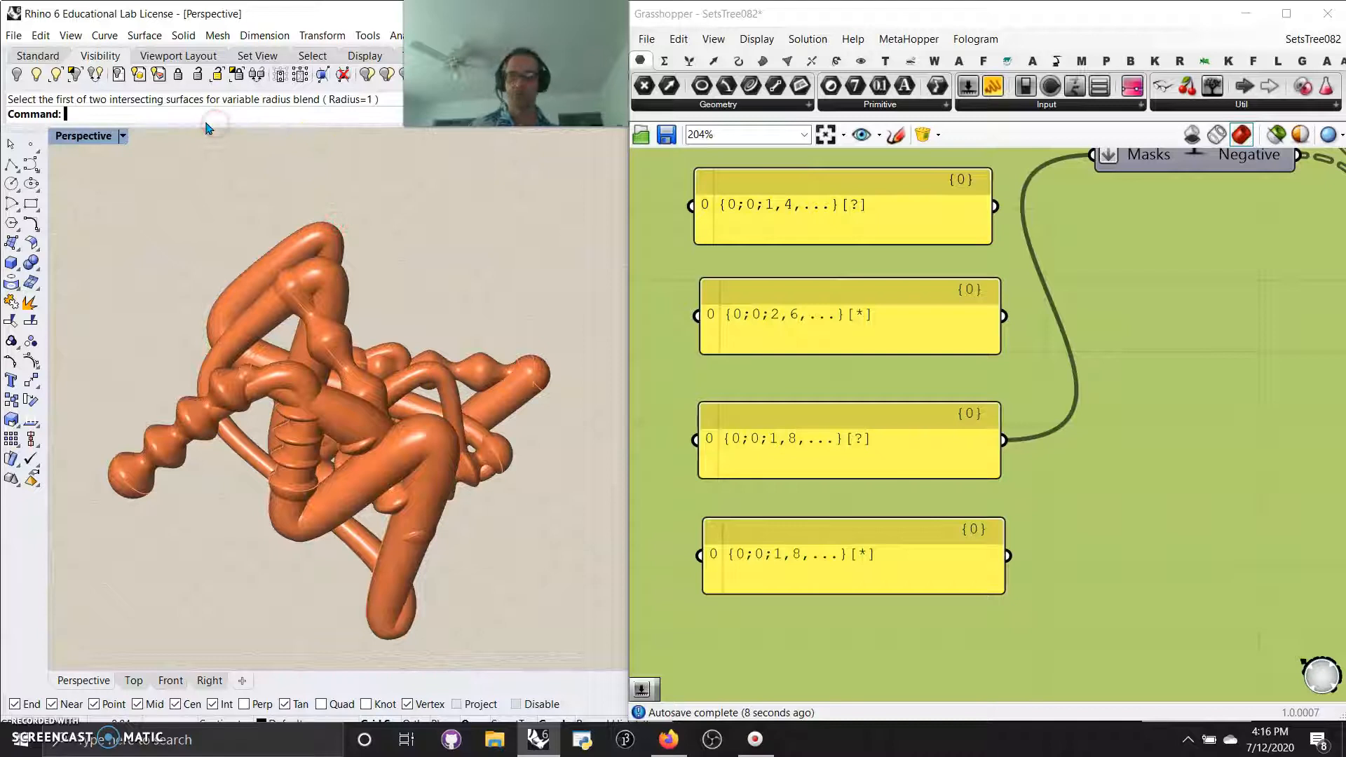
text(Turmn)
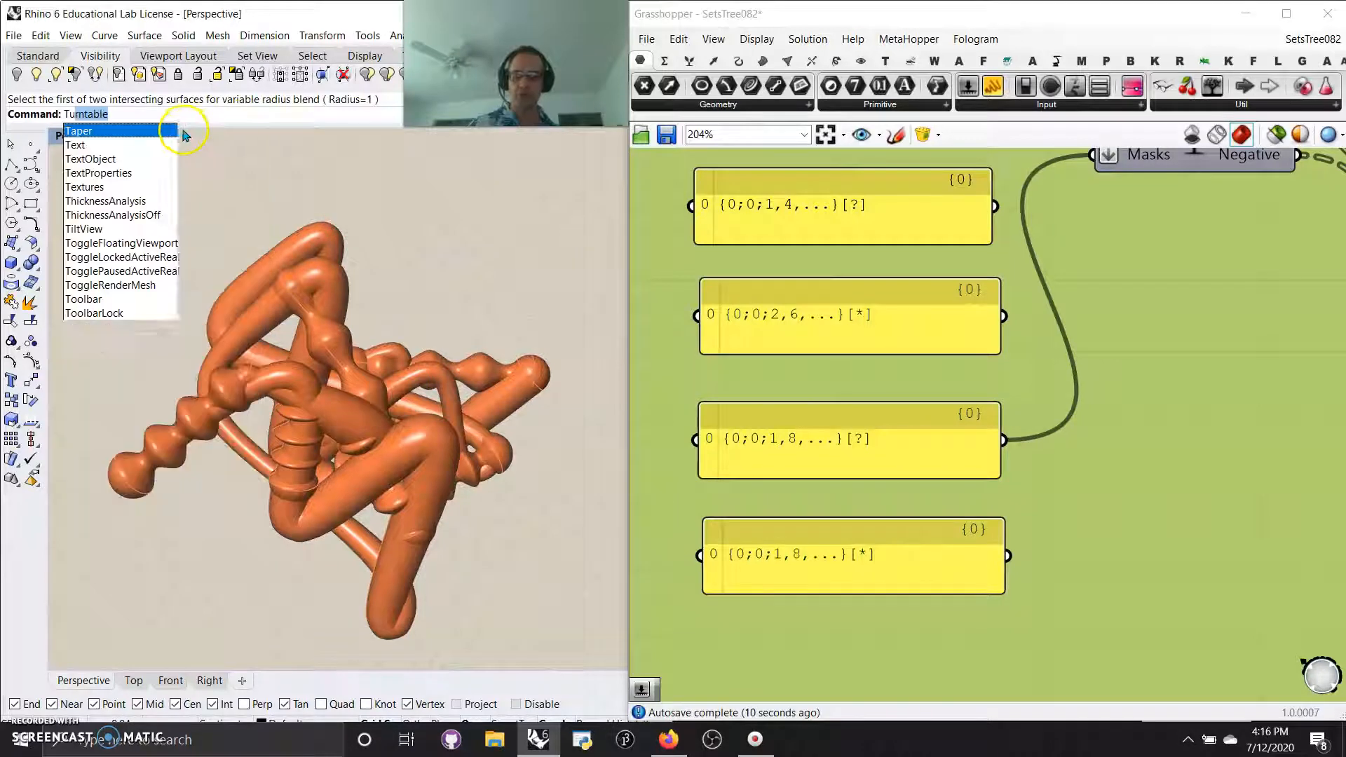
click(98, 114)
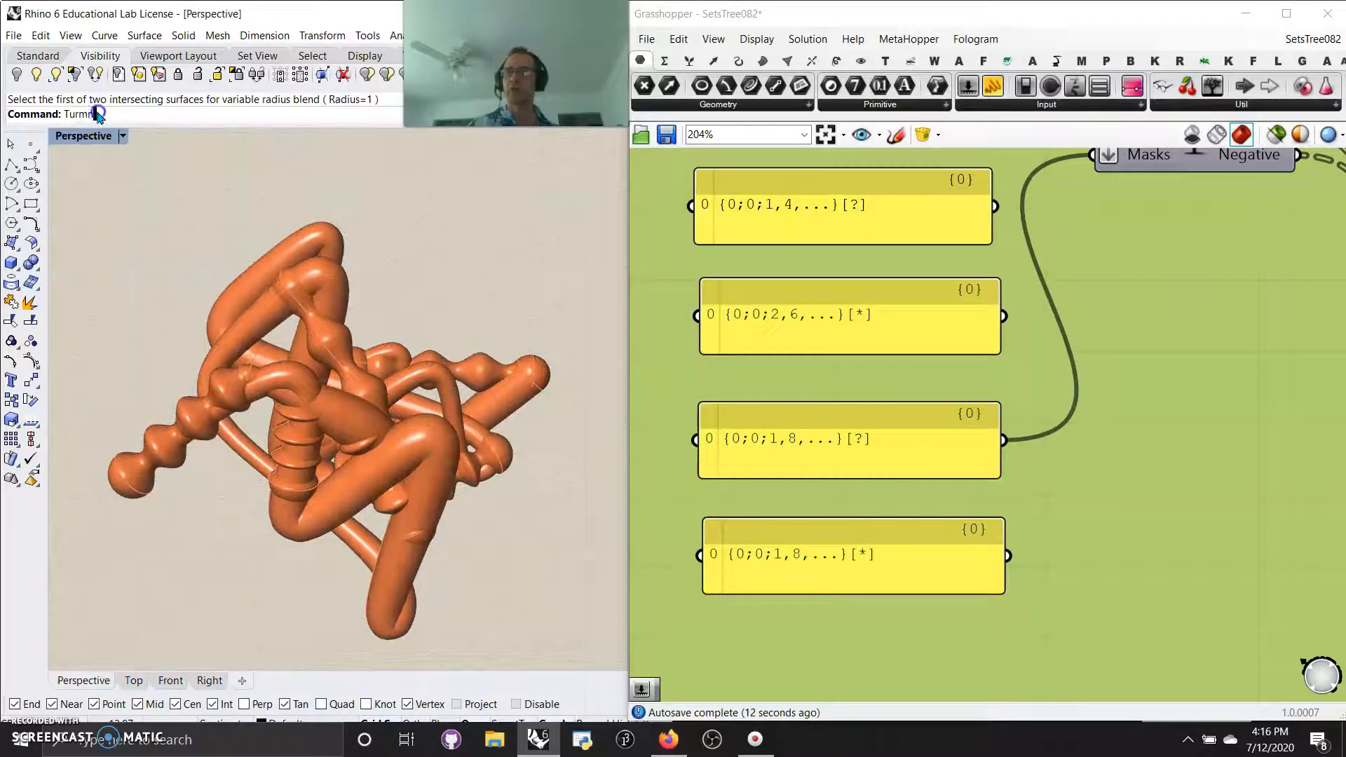
key(BackSpace)
key(BackSpace)
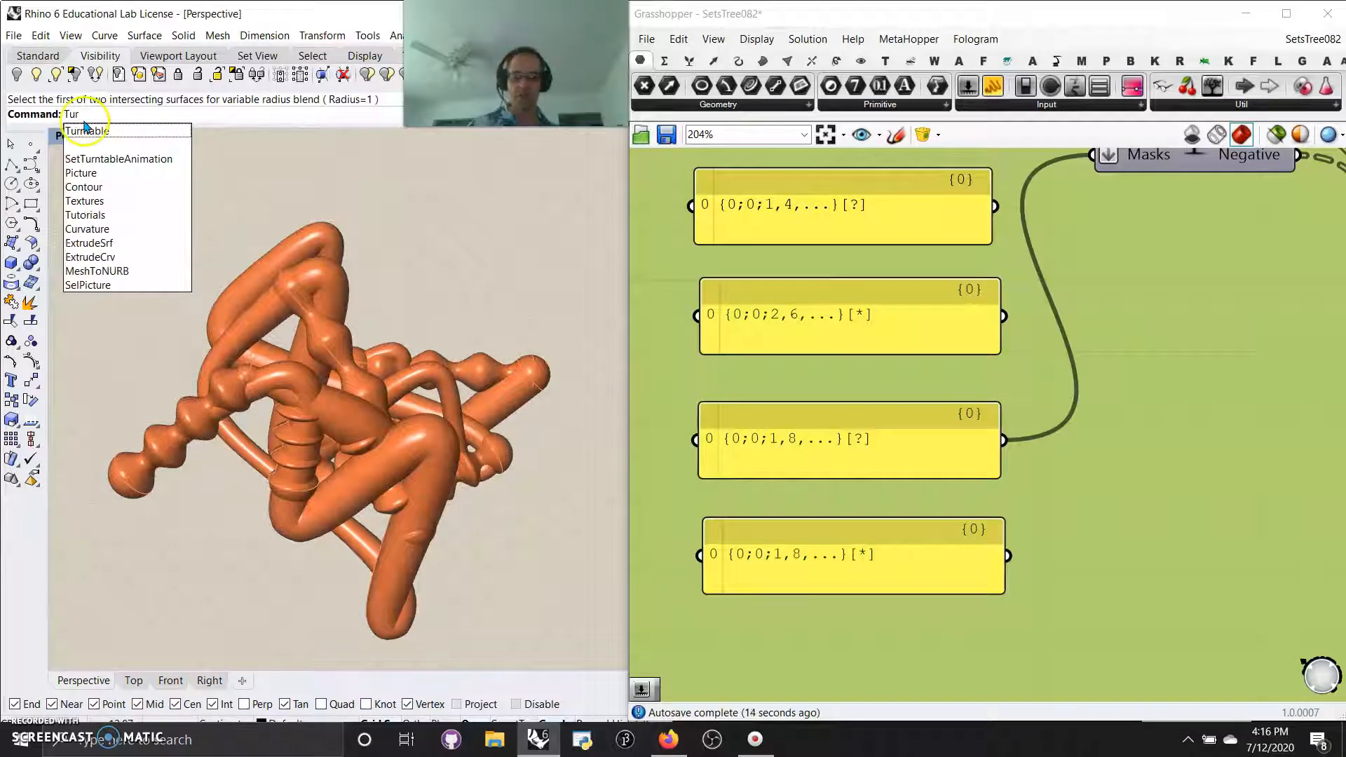
click(84, 131)
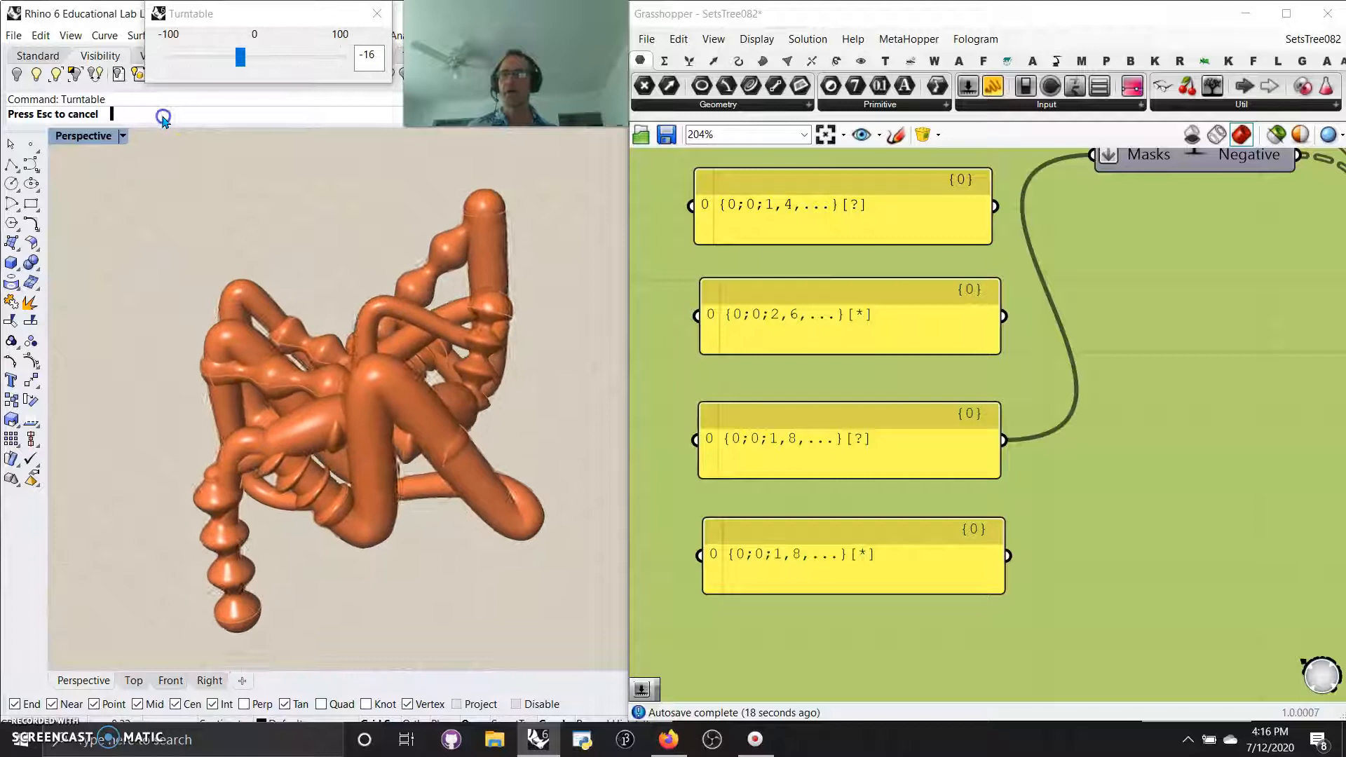
Stop the turntable rotation and try to run the Zebra surface analysis
text(e)
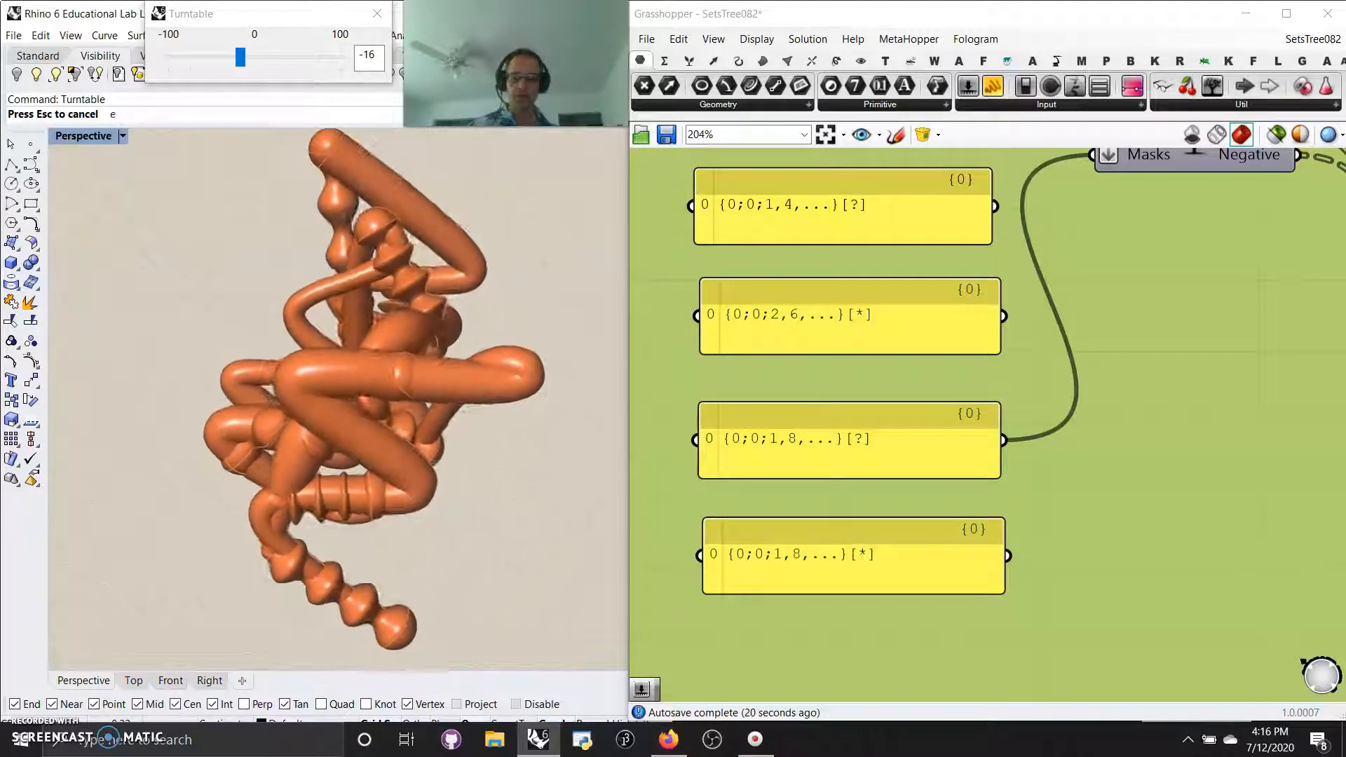
key(BackSpace)
text(z)
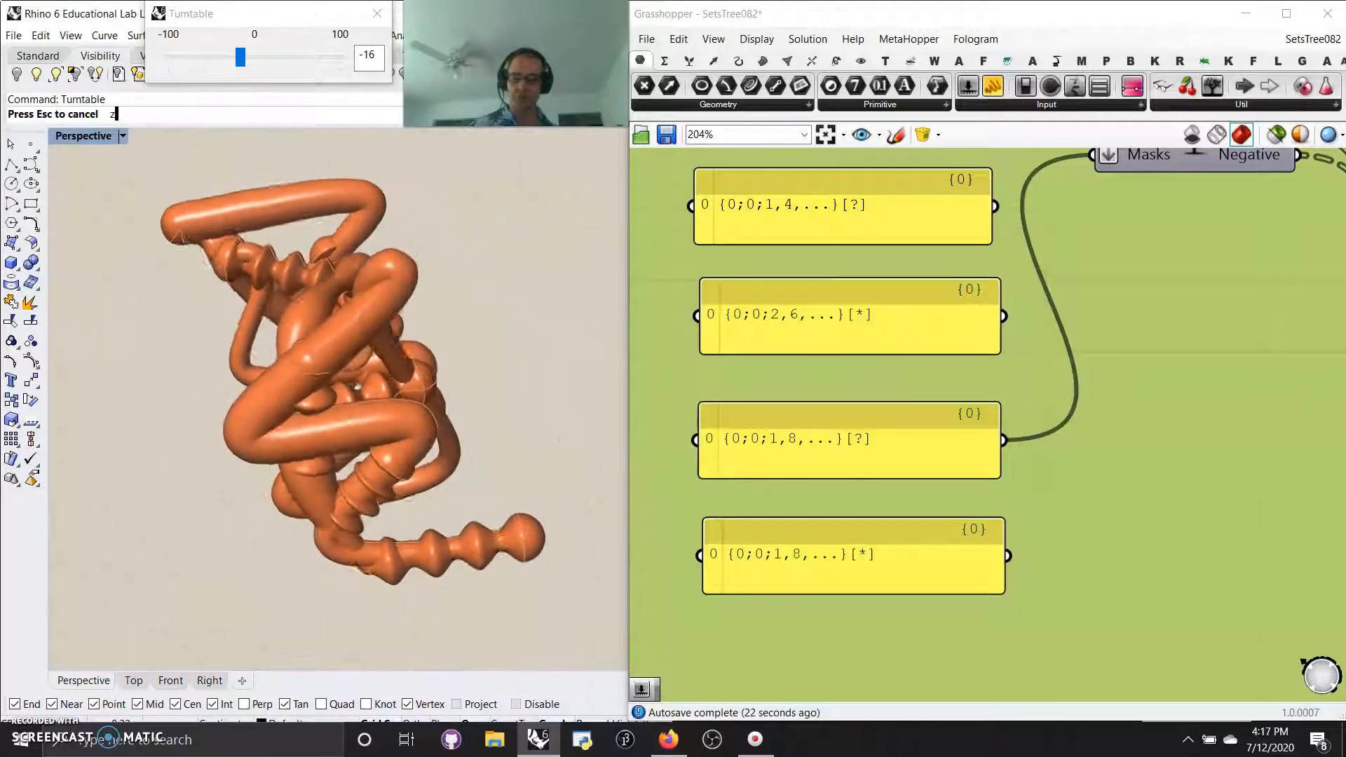
text(ebra)
key(Return)
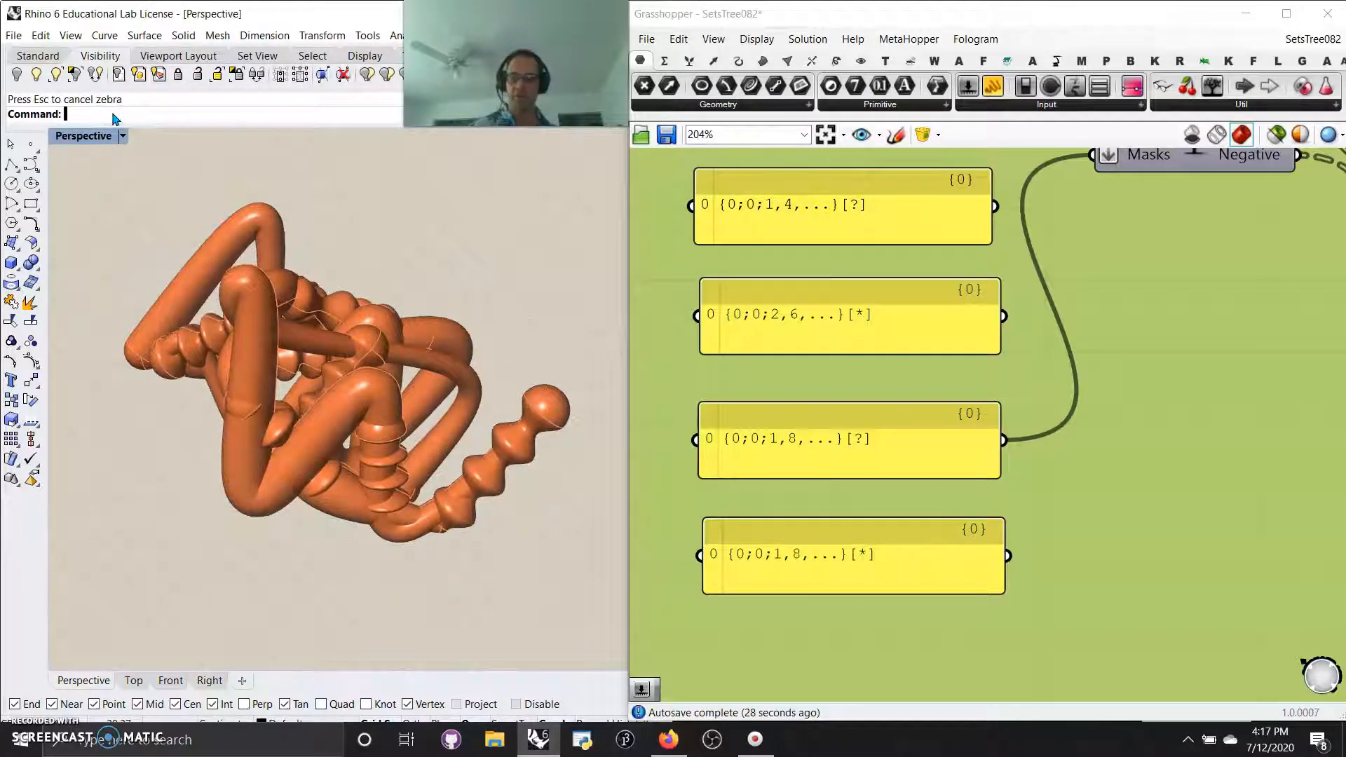
Try the environment map and Zebra surface analyses on the pipe form, and close the EMap Options
text(Enm)
key(BackSpace)
key(BackSpace)
drag(502, 77, 153, 83)
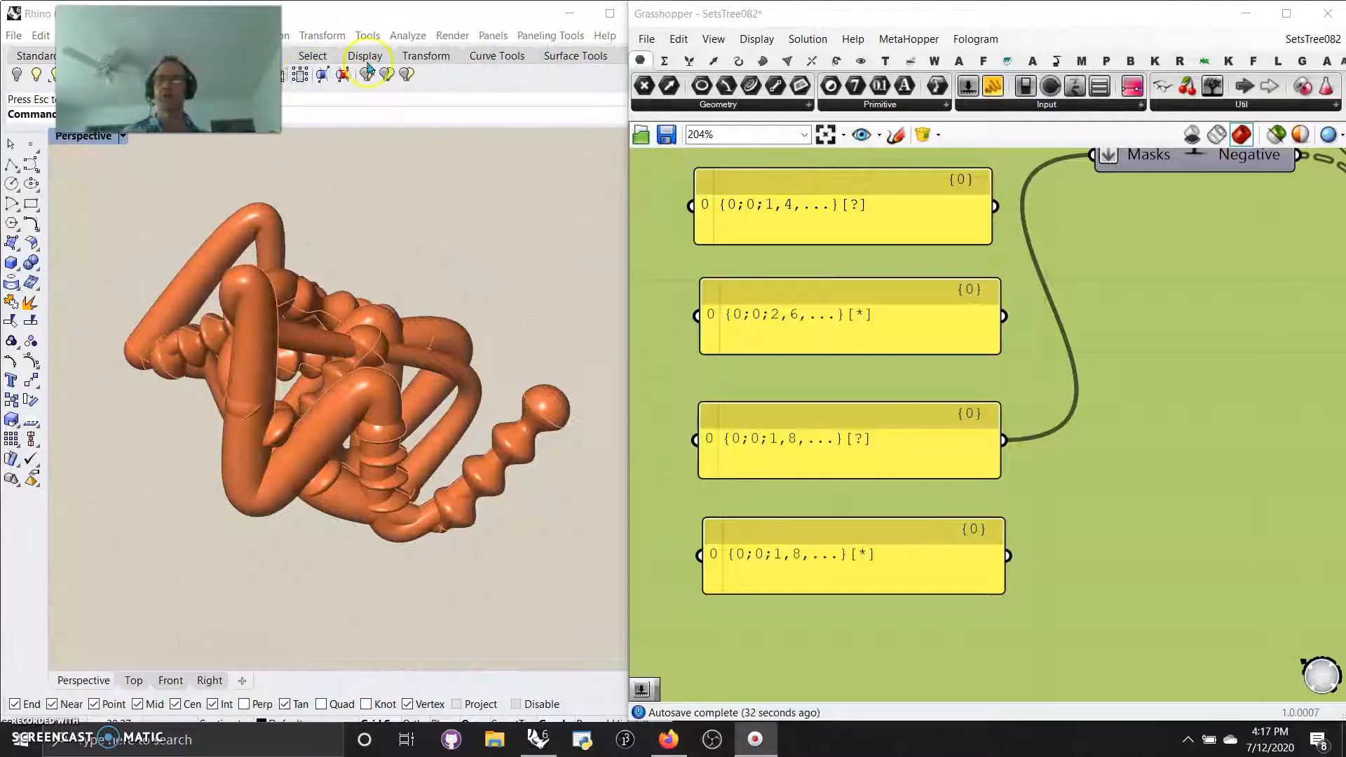
click(408, 35)
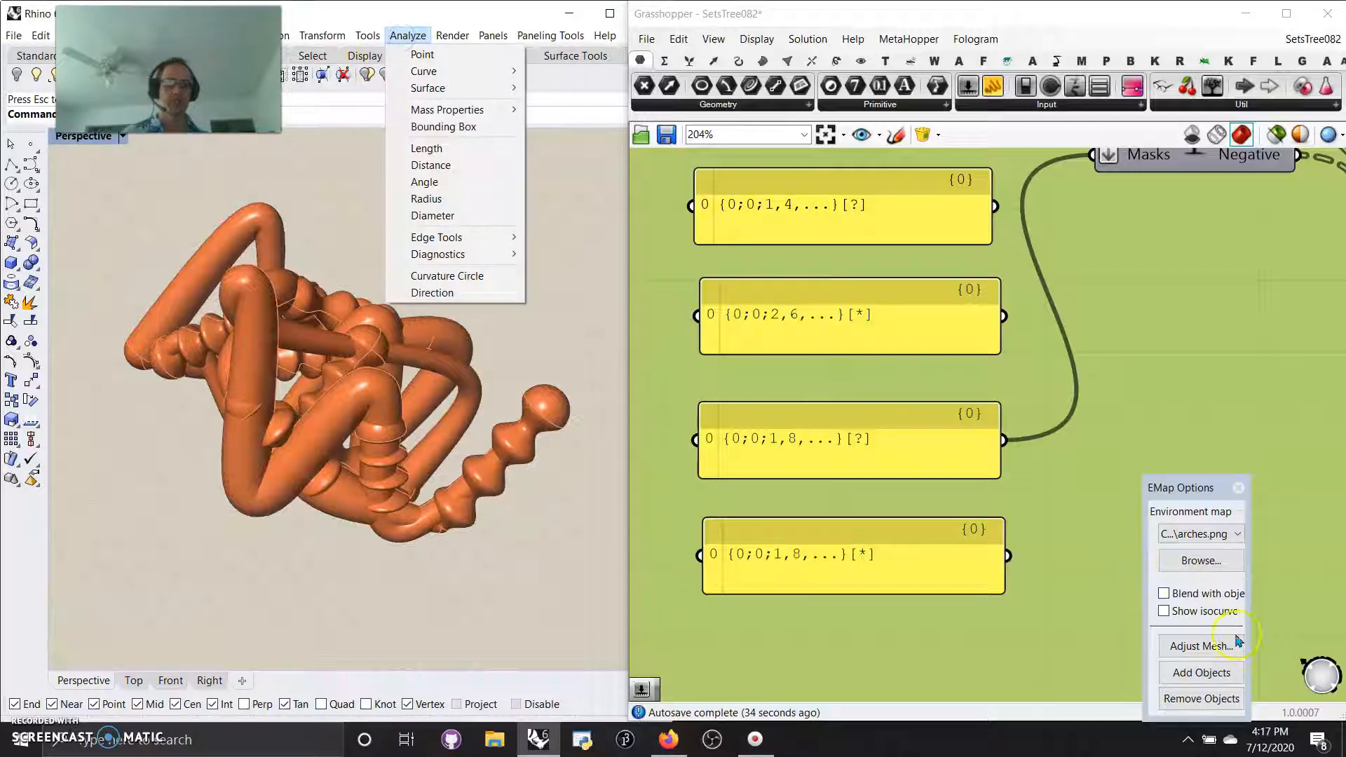
mouse_move(430, 88)
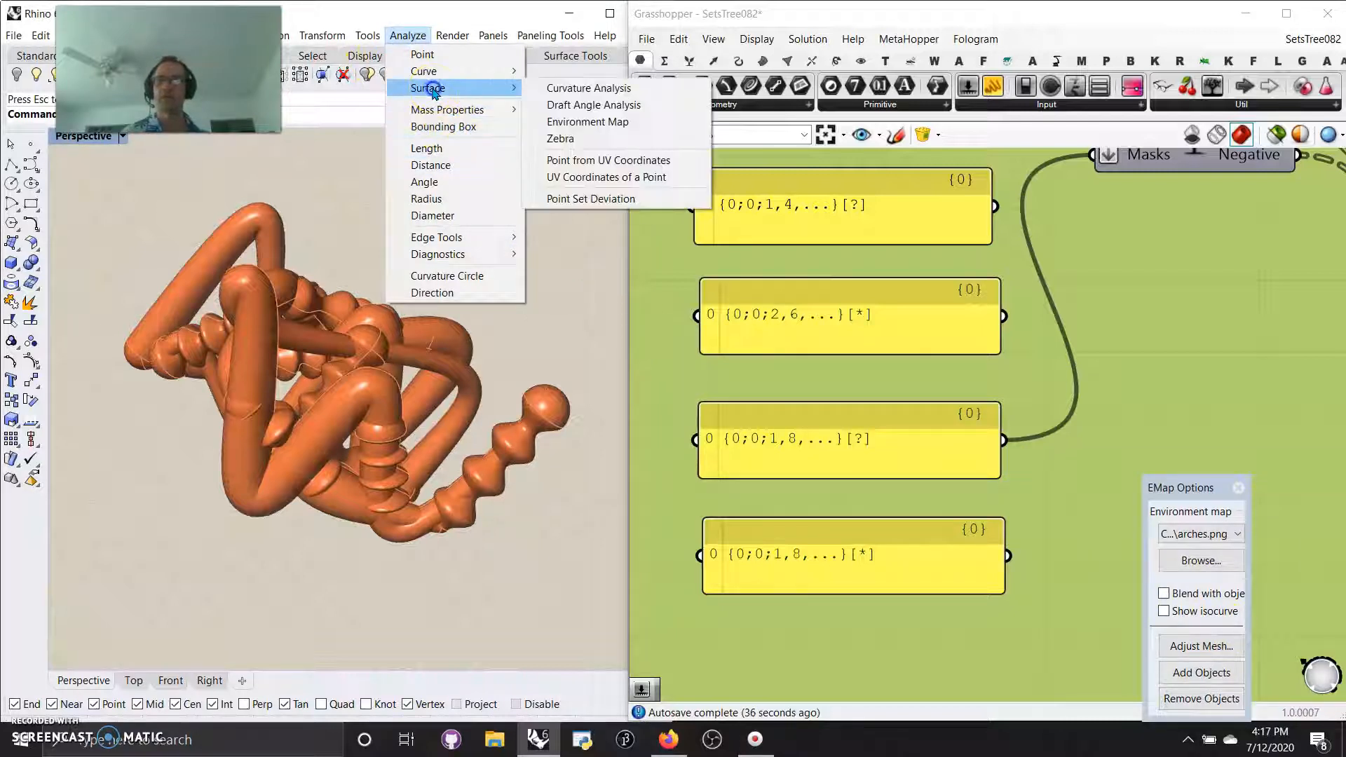
click(561, 138)
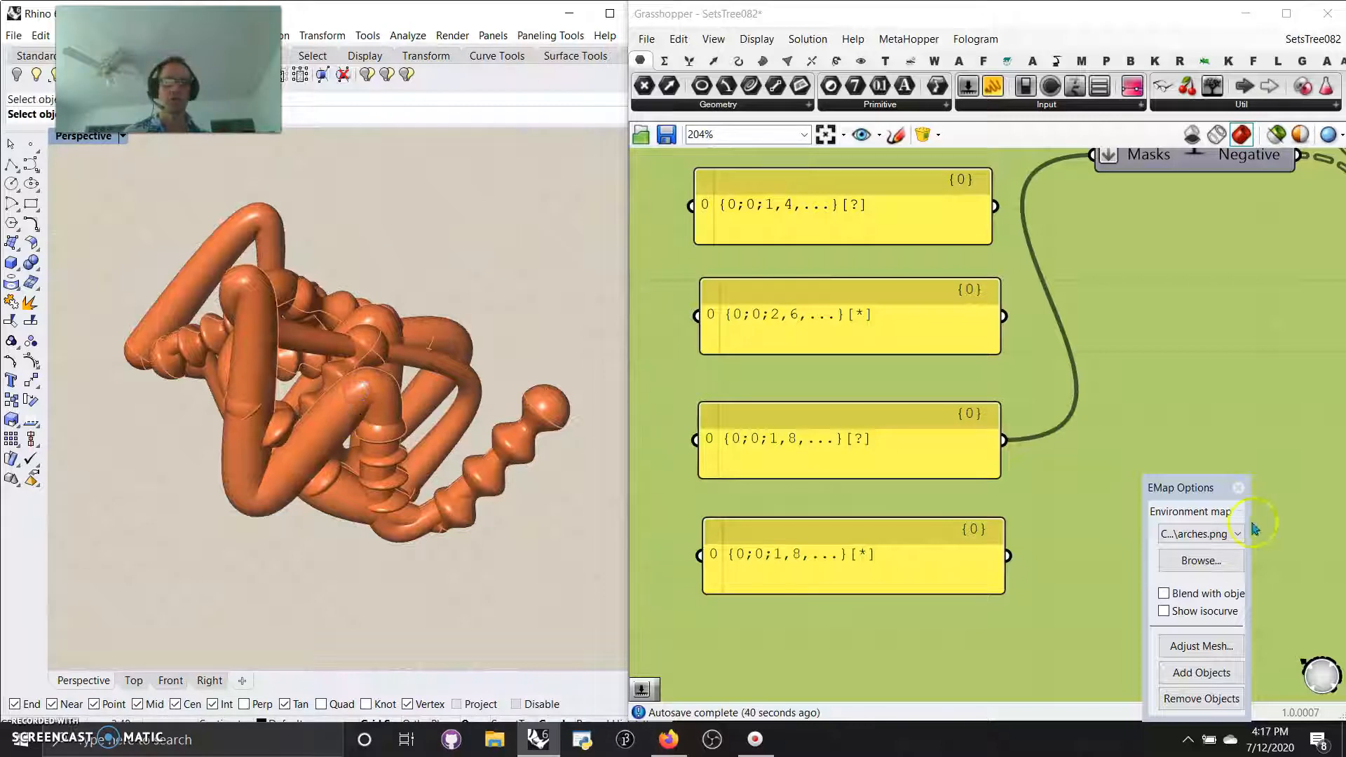
click(1238, 488)
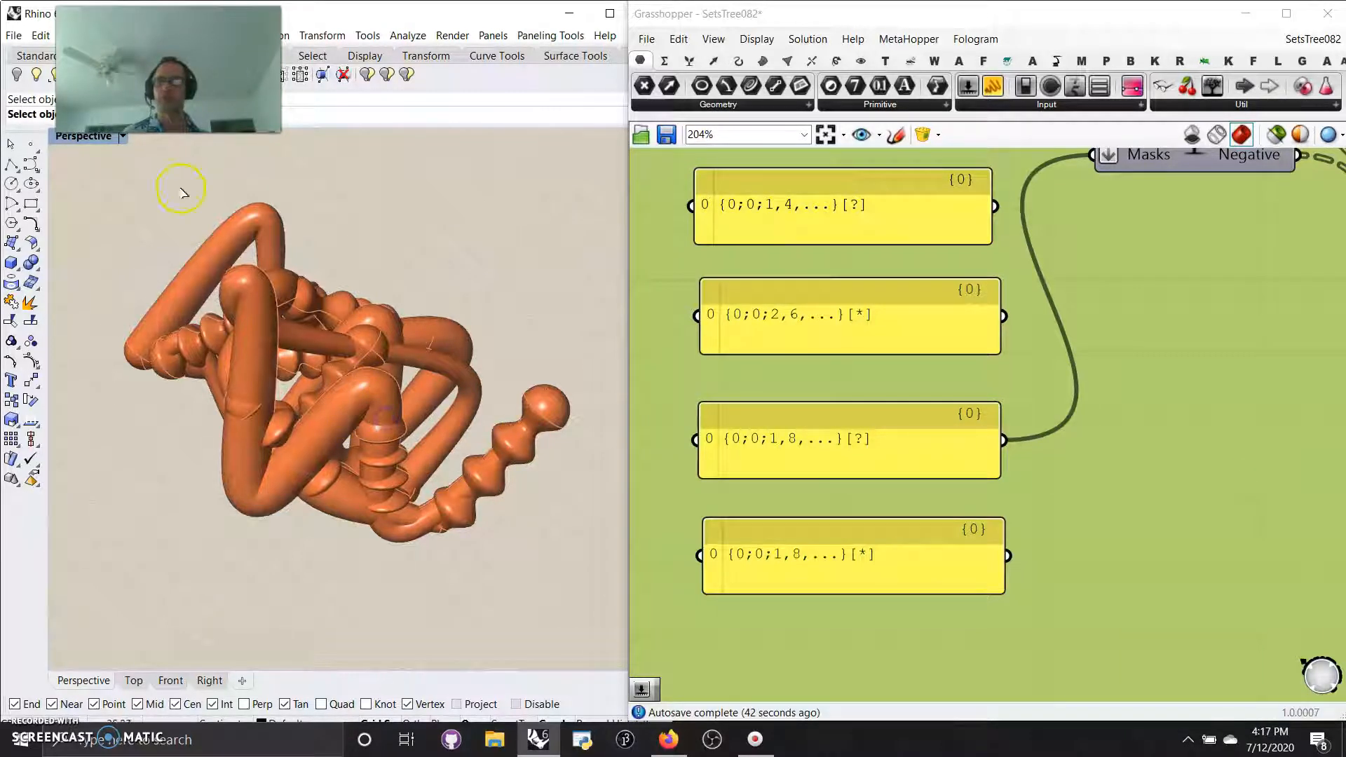
Switch the Perspective viewport to the white Arctic display mode and view the pipe form from the side
click(93, 139)
click(95, 214)
right_drag(281, 306, 300, 604)
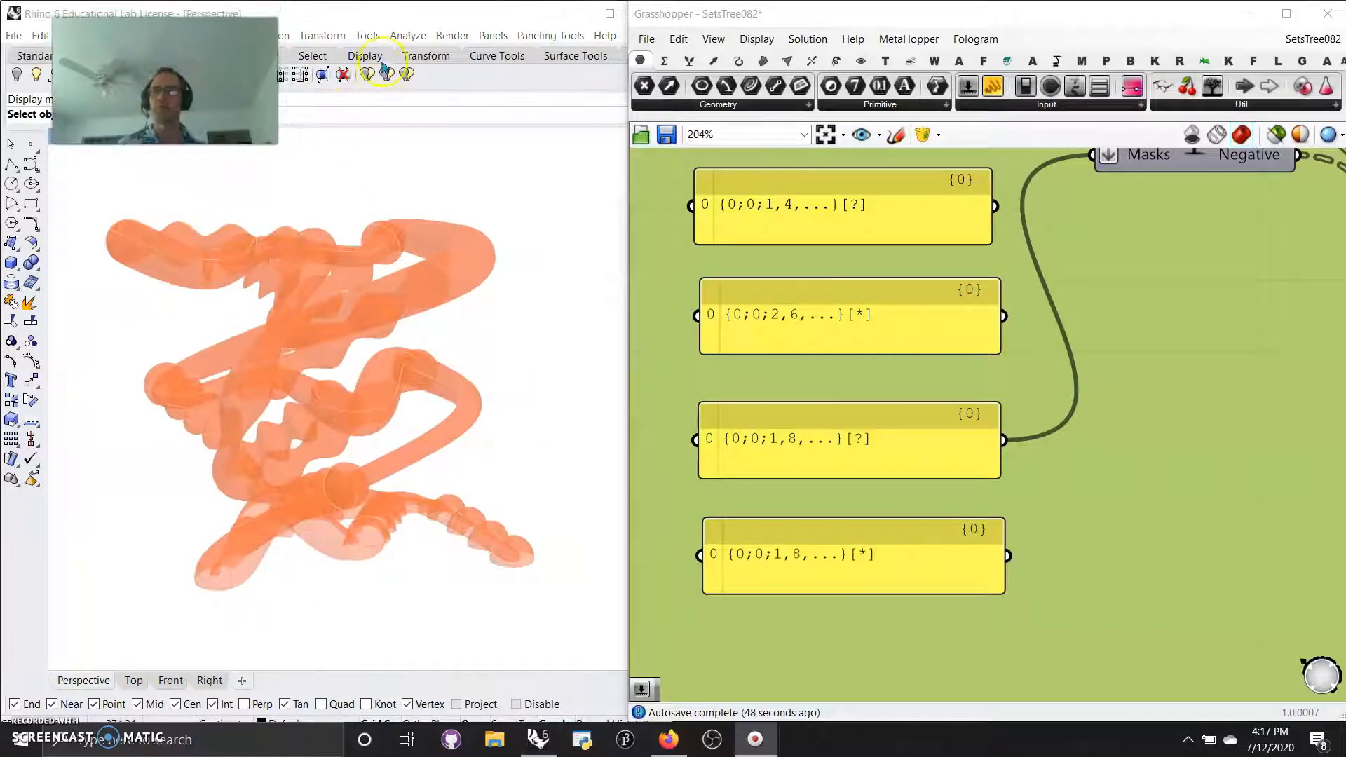
Try to apply the Zebra analysis directly to the Grasshopper preview of the pipe form
click(407, 35)
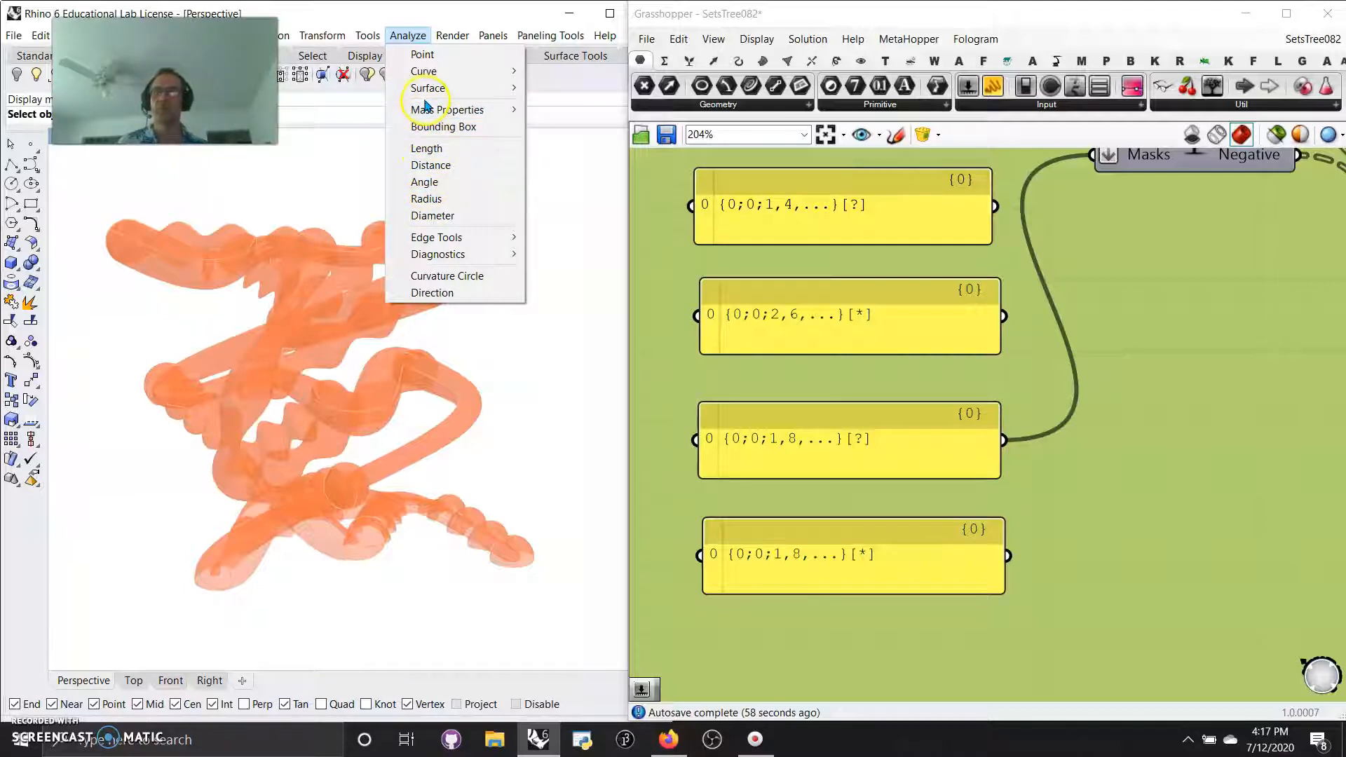
mouse_move(429, 88)
click(569, 138)
click(392, 282)
scroll(1058, 394, down, 8)
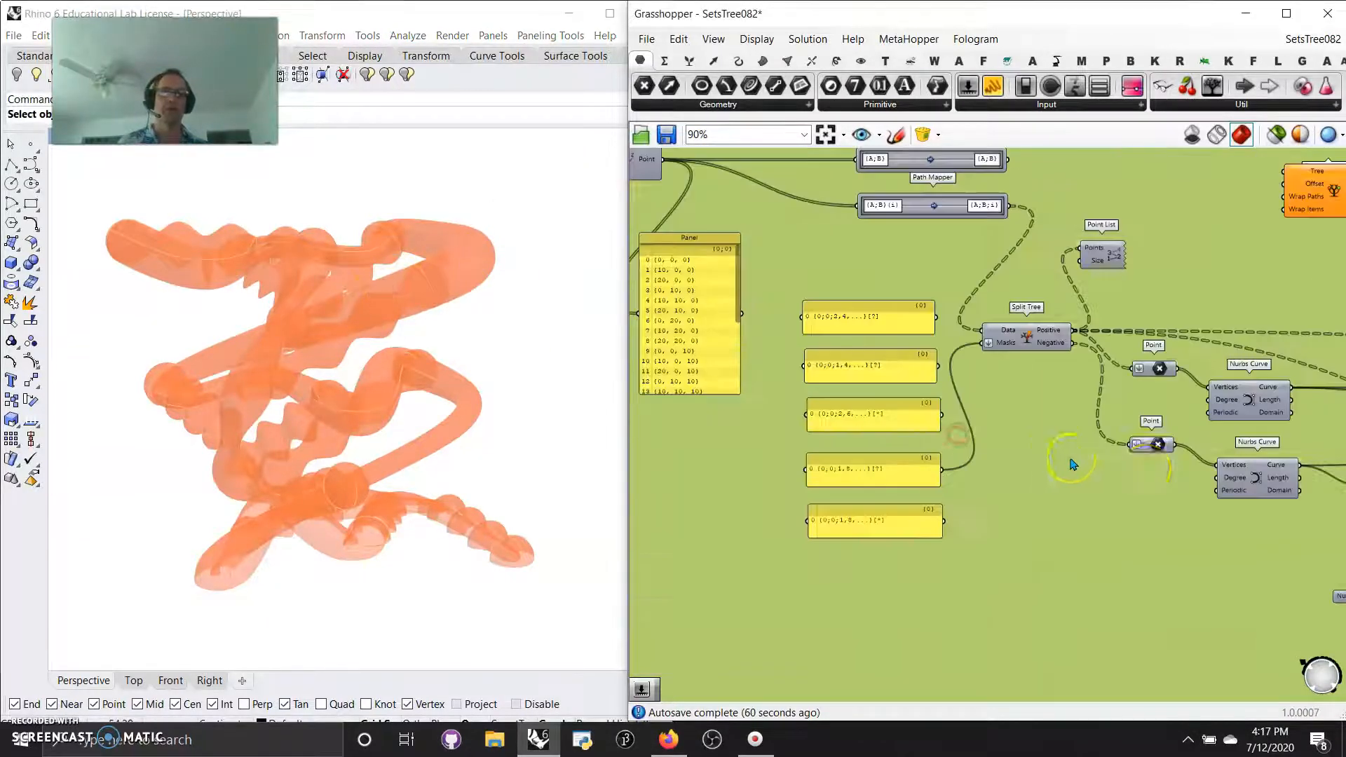
right_drag(955, 394, 895, 383)
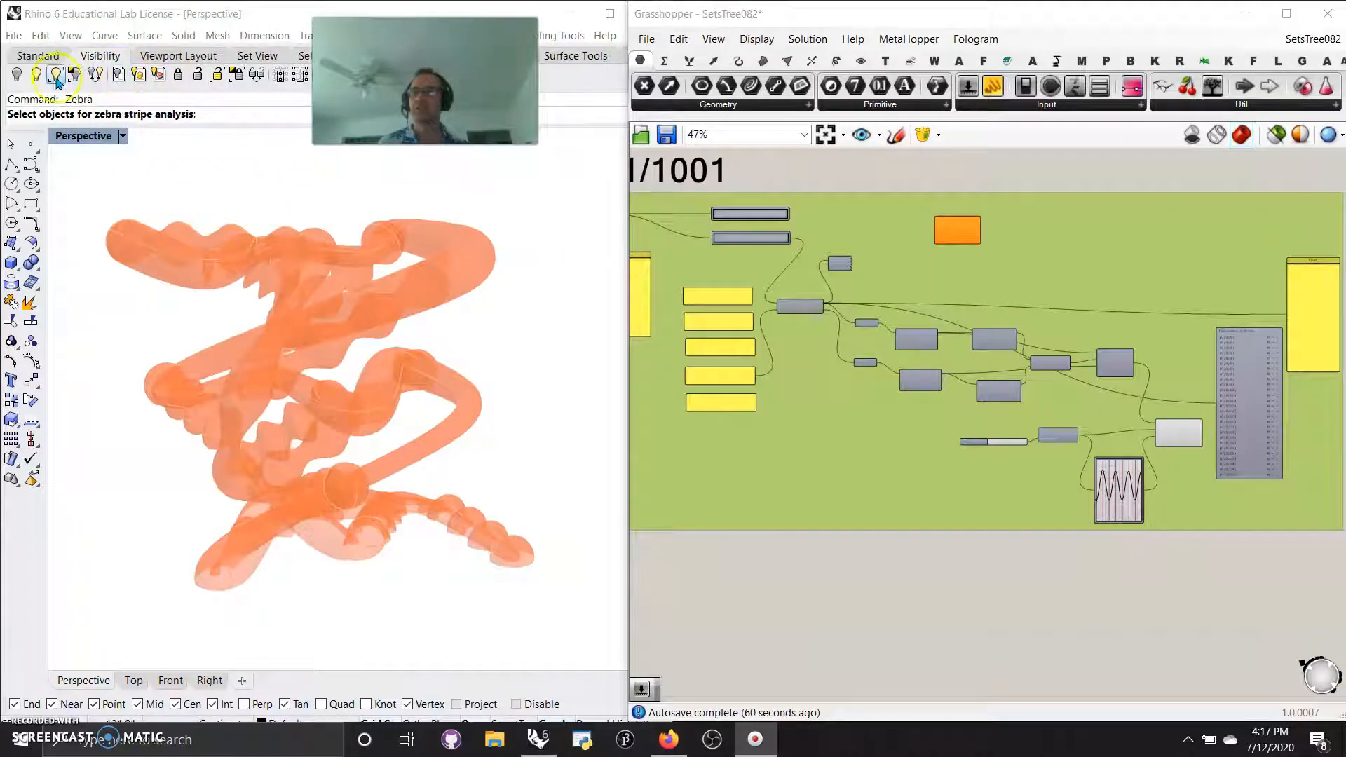
Show the hidden pipe polysurfaces in Rhino and undo their accidental move
click(56, 77)
click(301, 410)
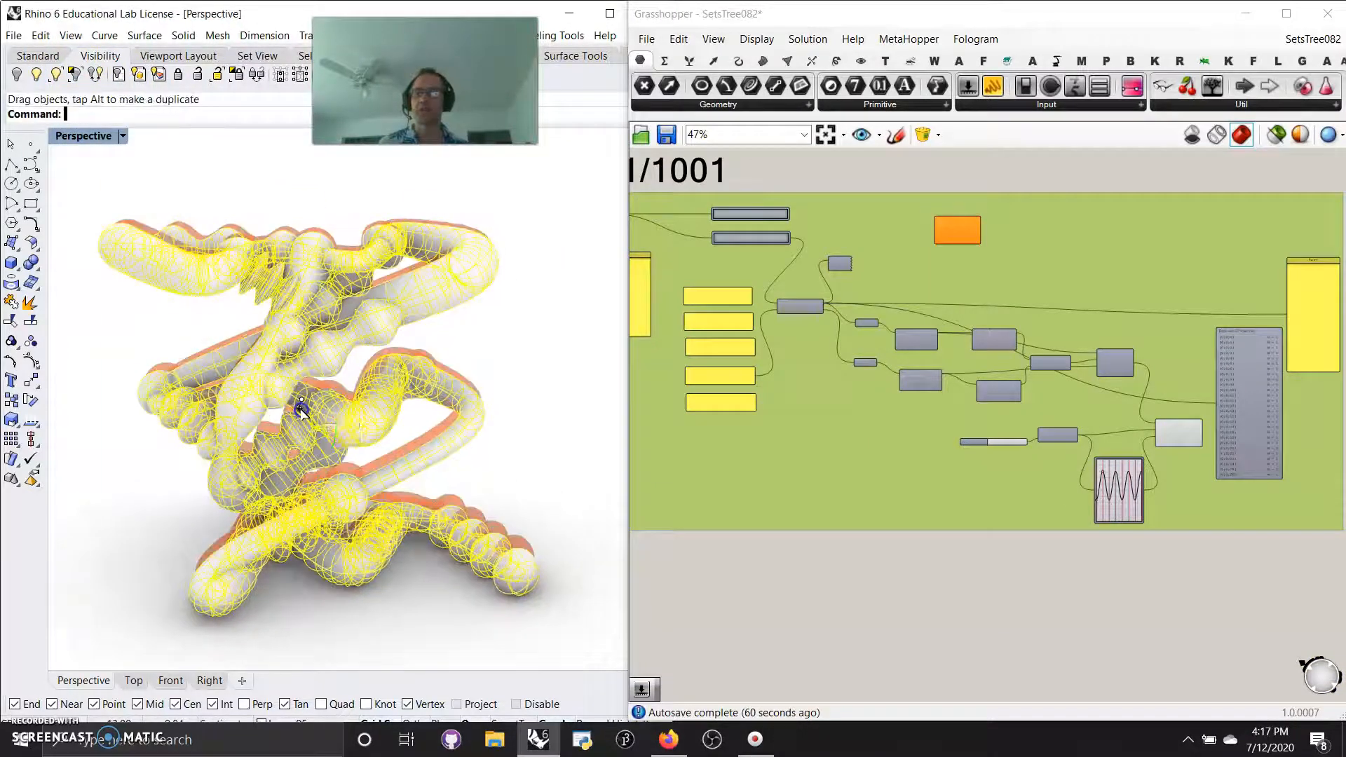
key(ctrl+z)
click(550, 390)
Apply the Zebra surface analysis to the whole group of pipe polysurfaces
click(375, 332)
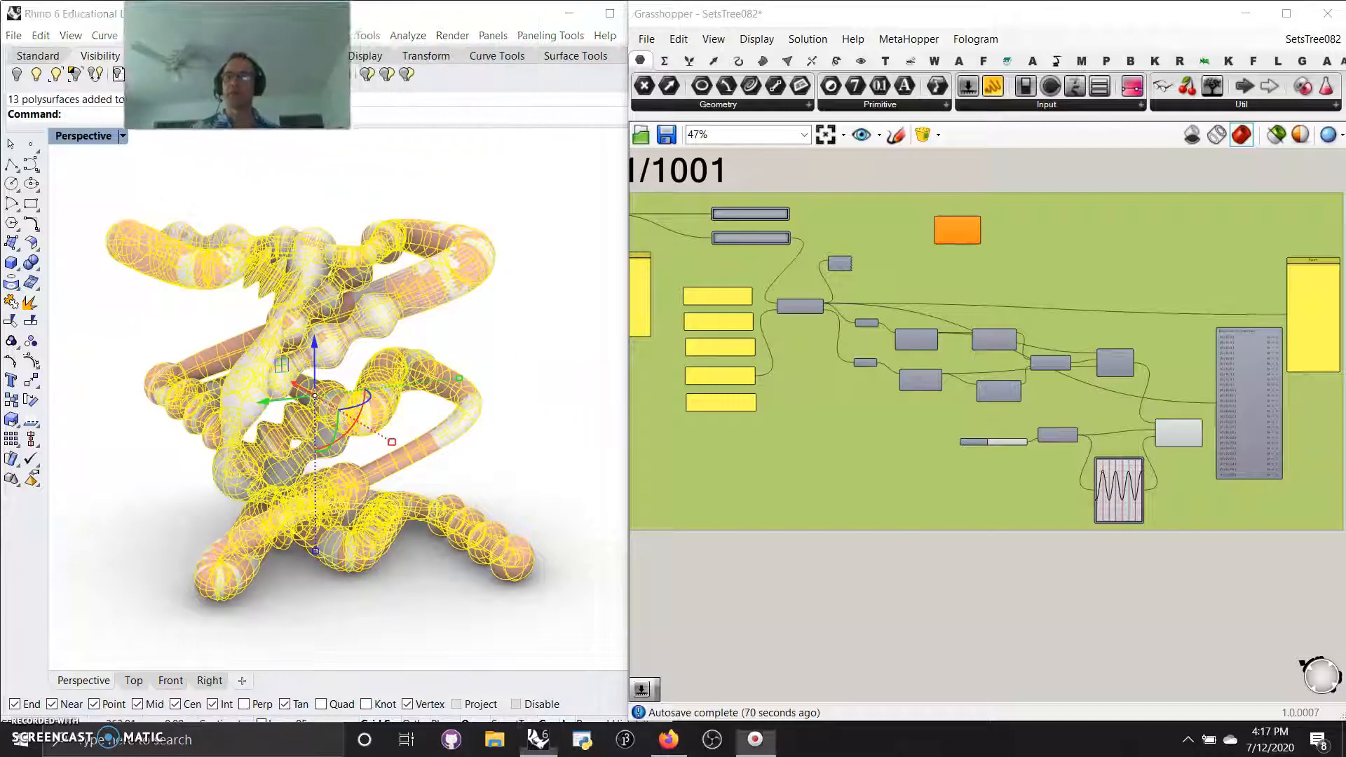
click(399, 40)
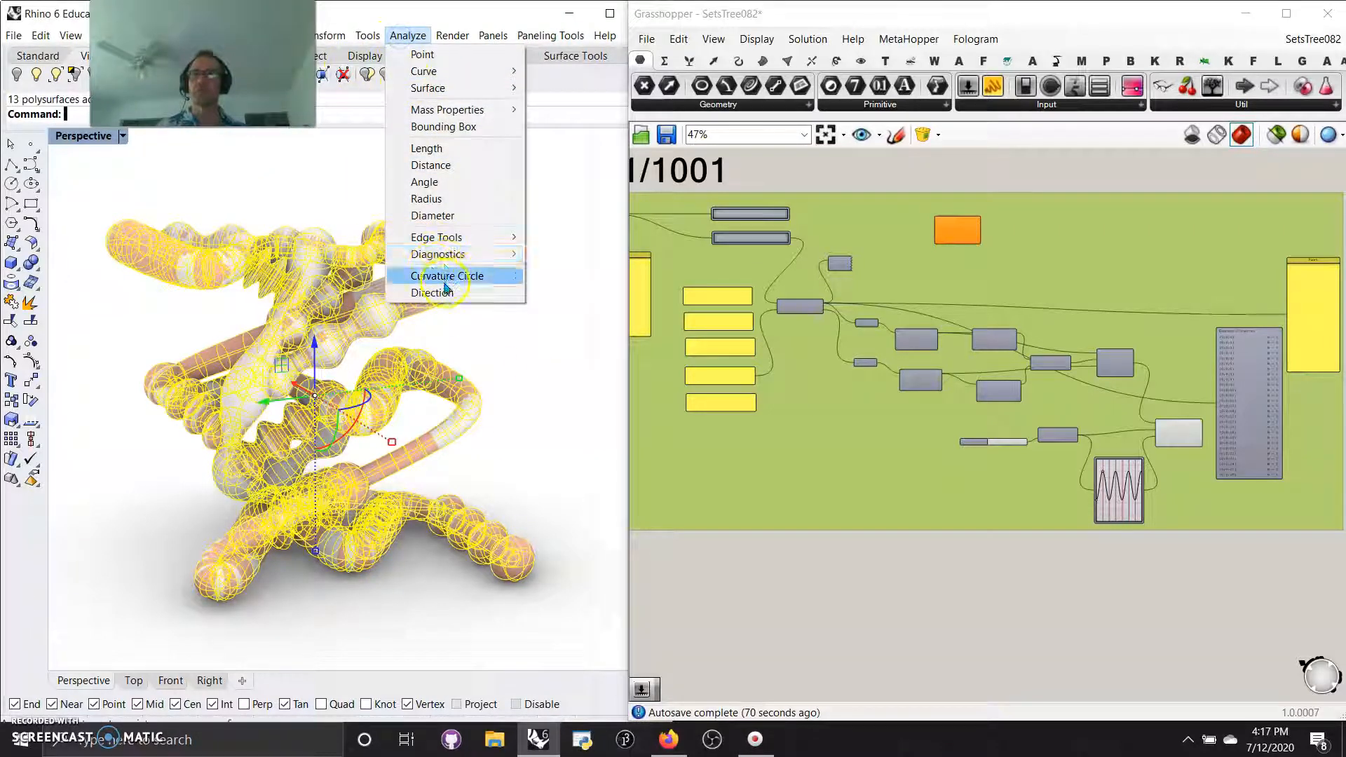
mouse_move(429, 88)
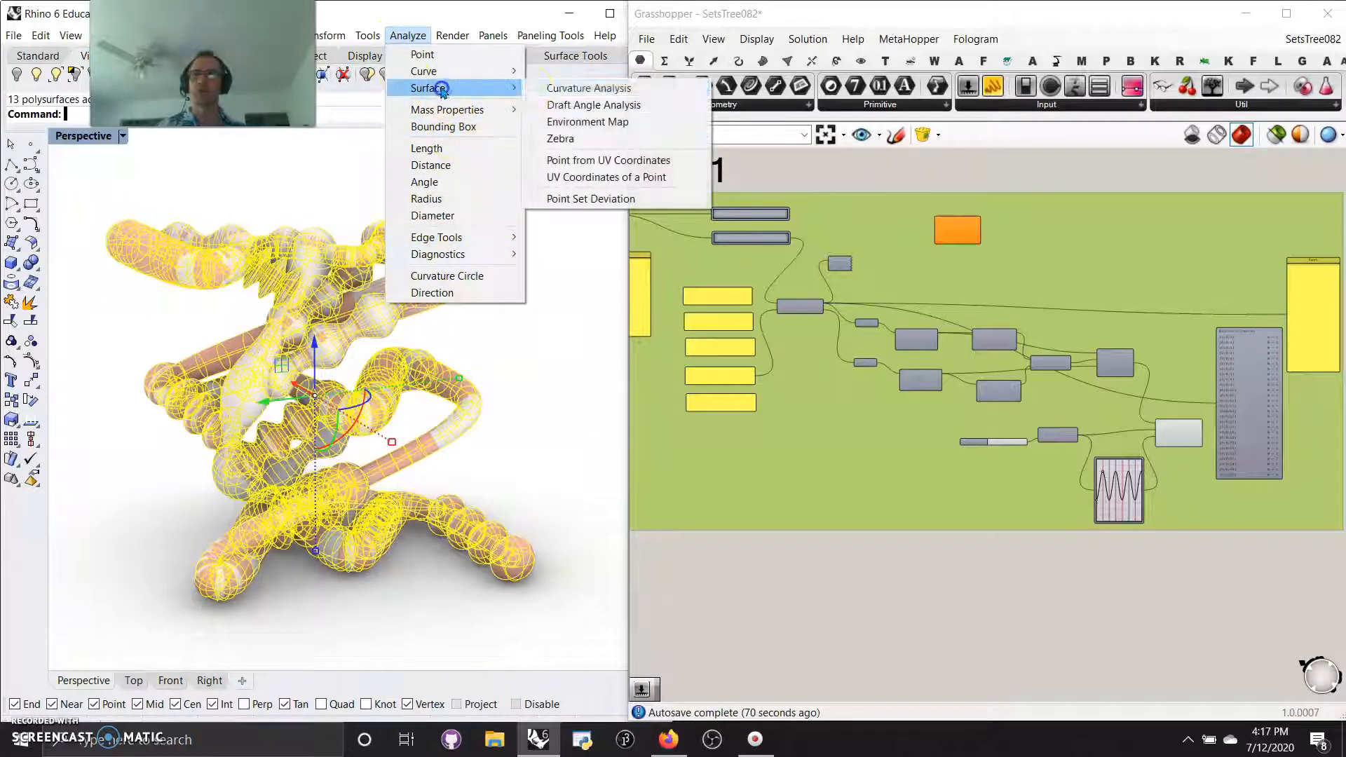
click(568, 138)
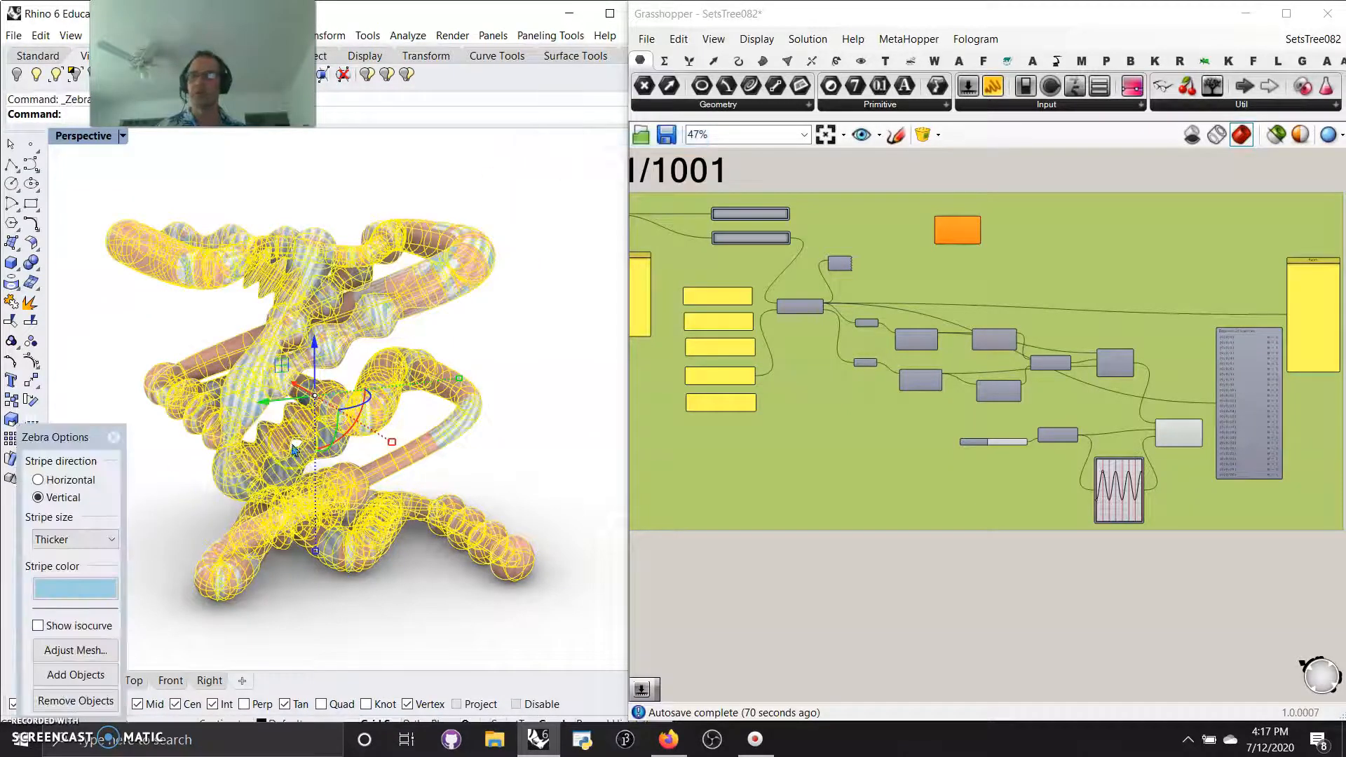
click(515, 405)
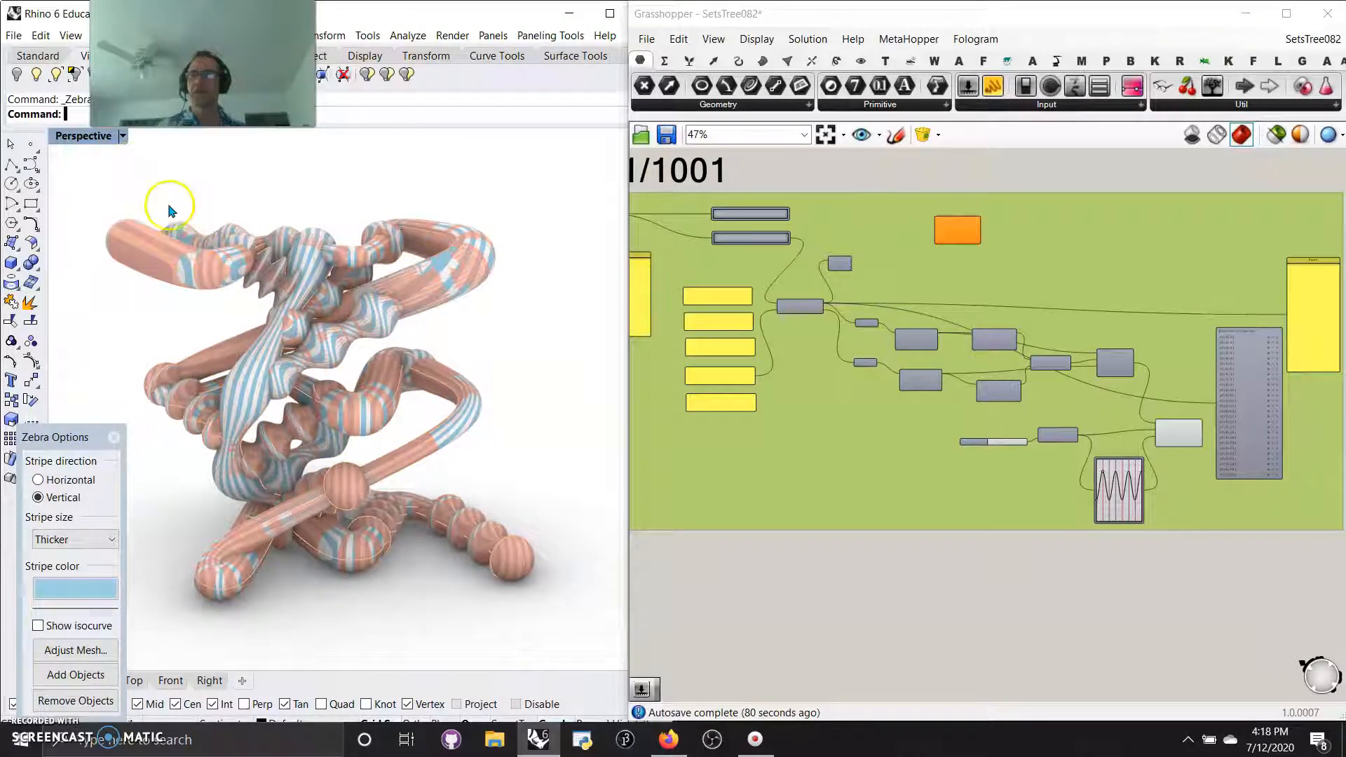
Limit the Grasshopper preview to selected objects only, with nothing selected, so the preview does not cover the zebra-striped form
click(929, 490)
click(1276, 137)
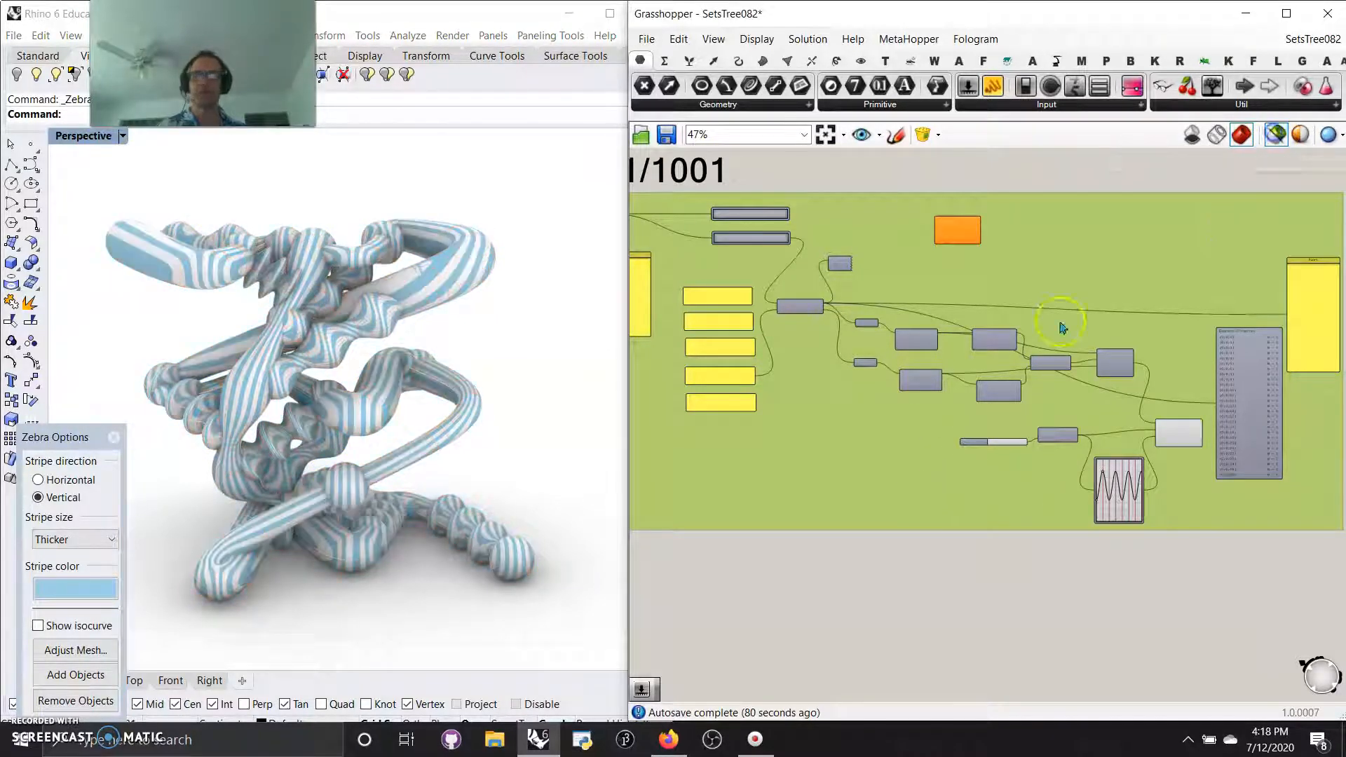
right_drag(293, 379, 335, 368)
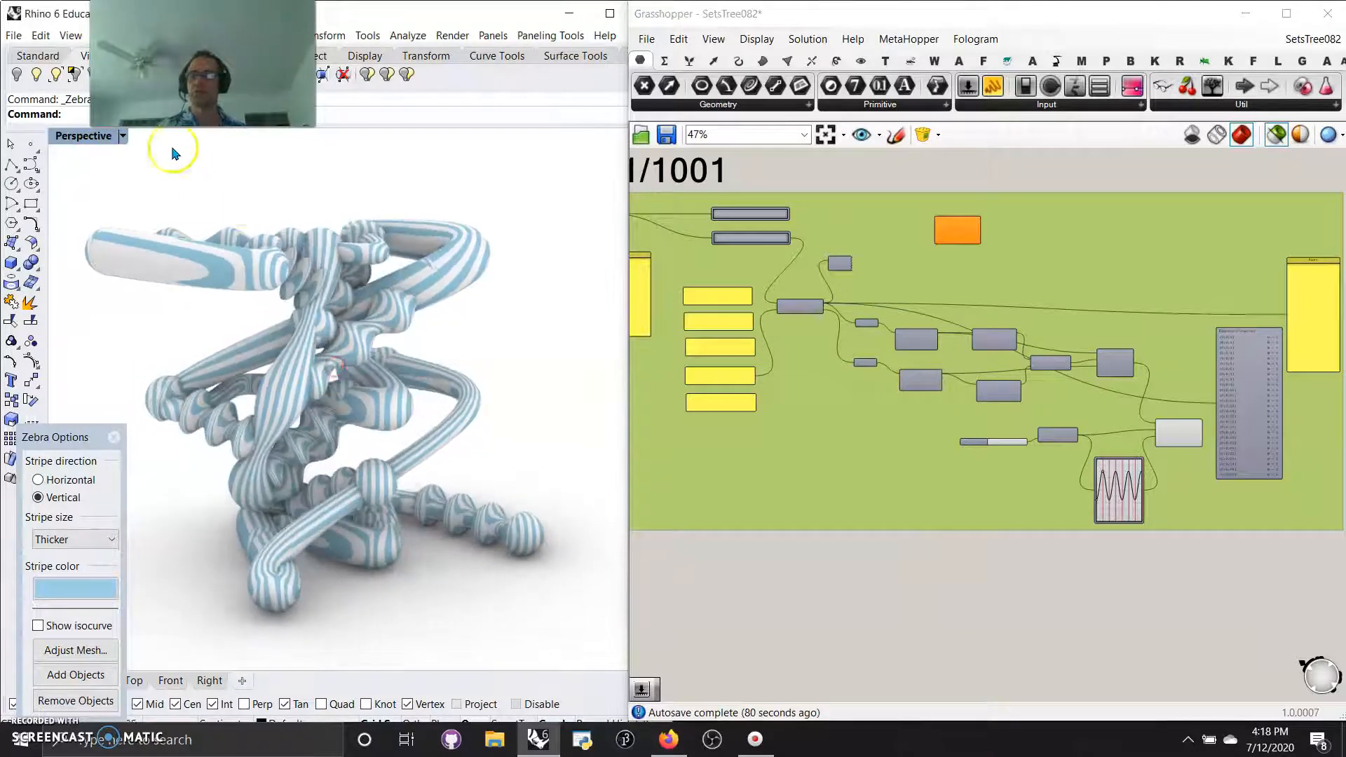
Run the Turntable command to rotate the Perspective view around the zebra-striped form
drag(184, 84, 266, 84)
click(235, 92)
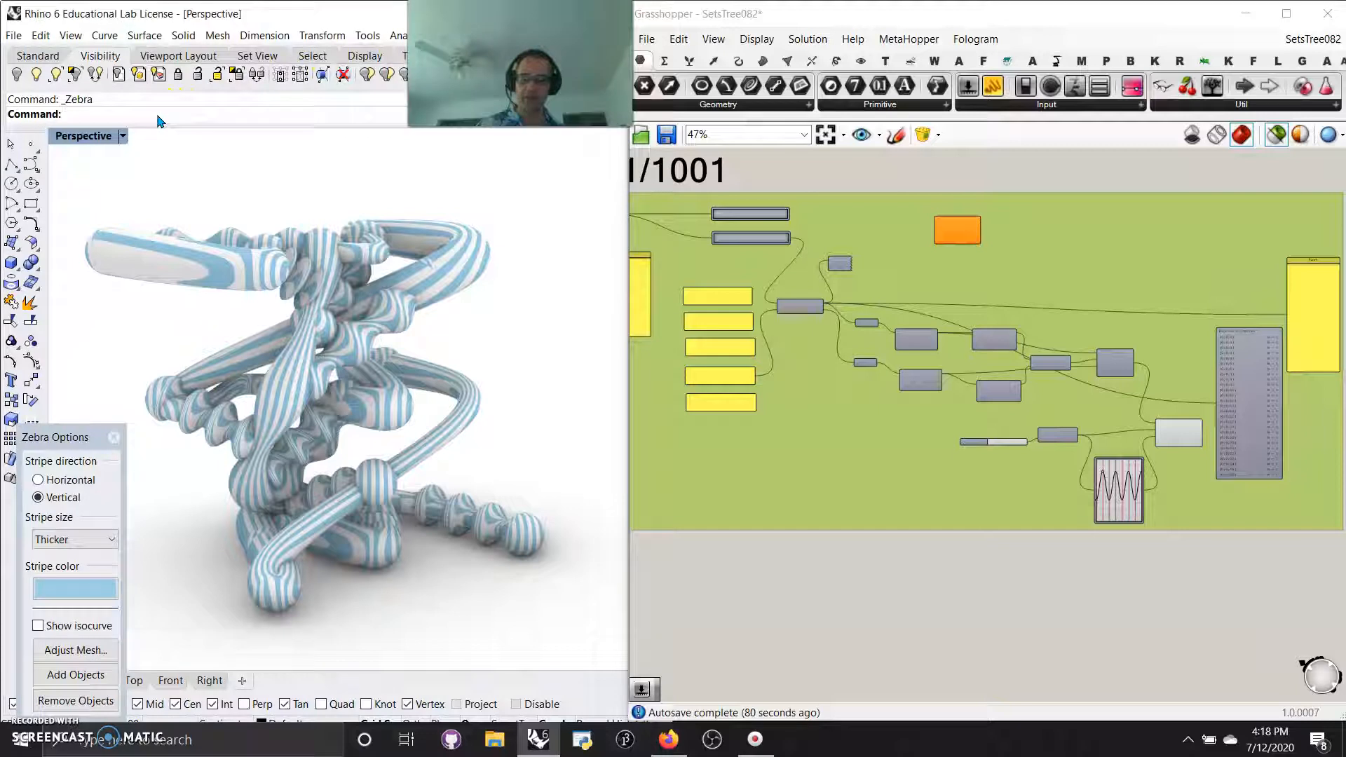
key(BackSpace)
key(BackSpace)
text(Tr)
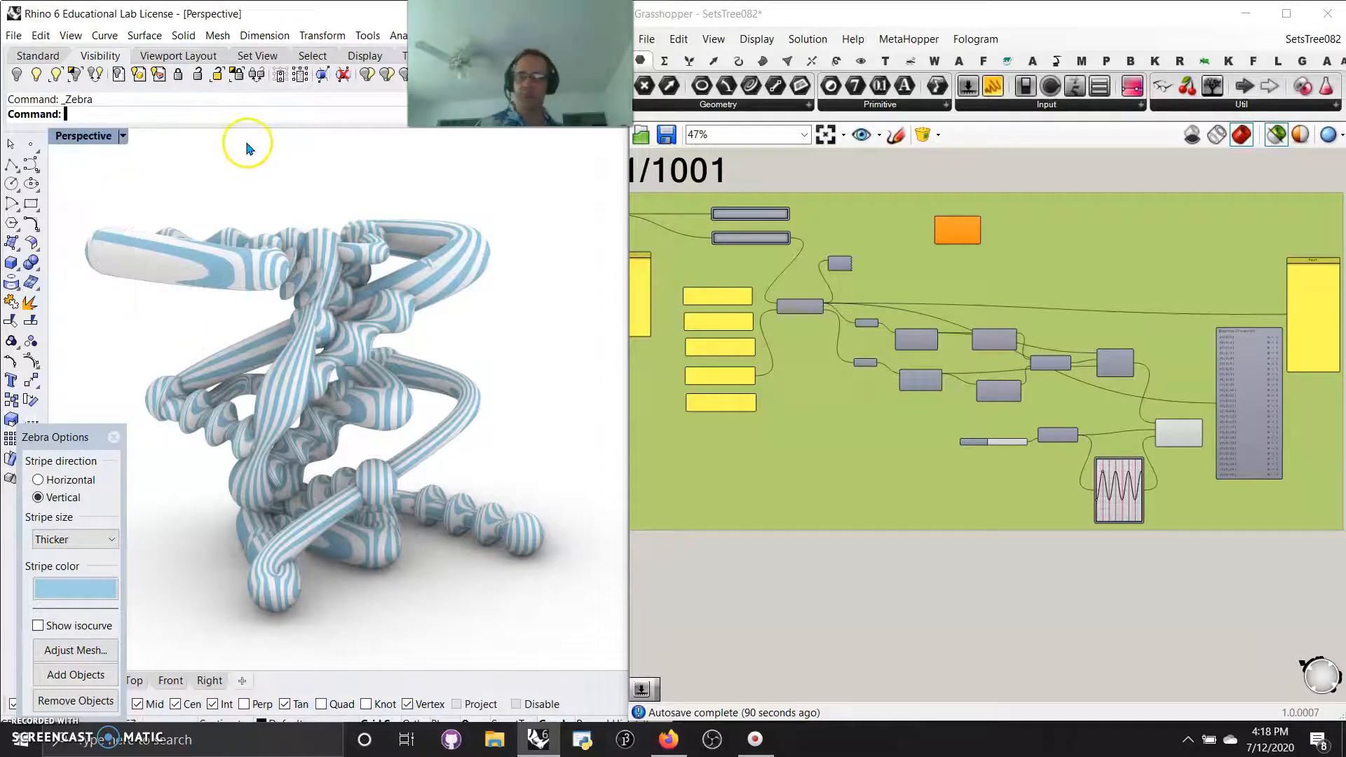
key(BackSpace)
text(urn)
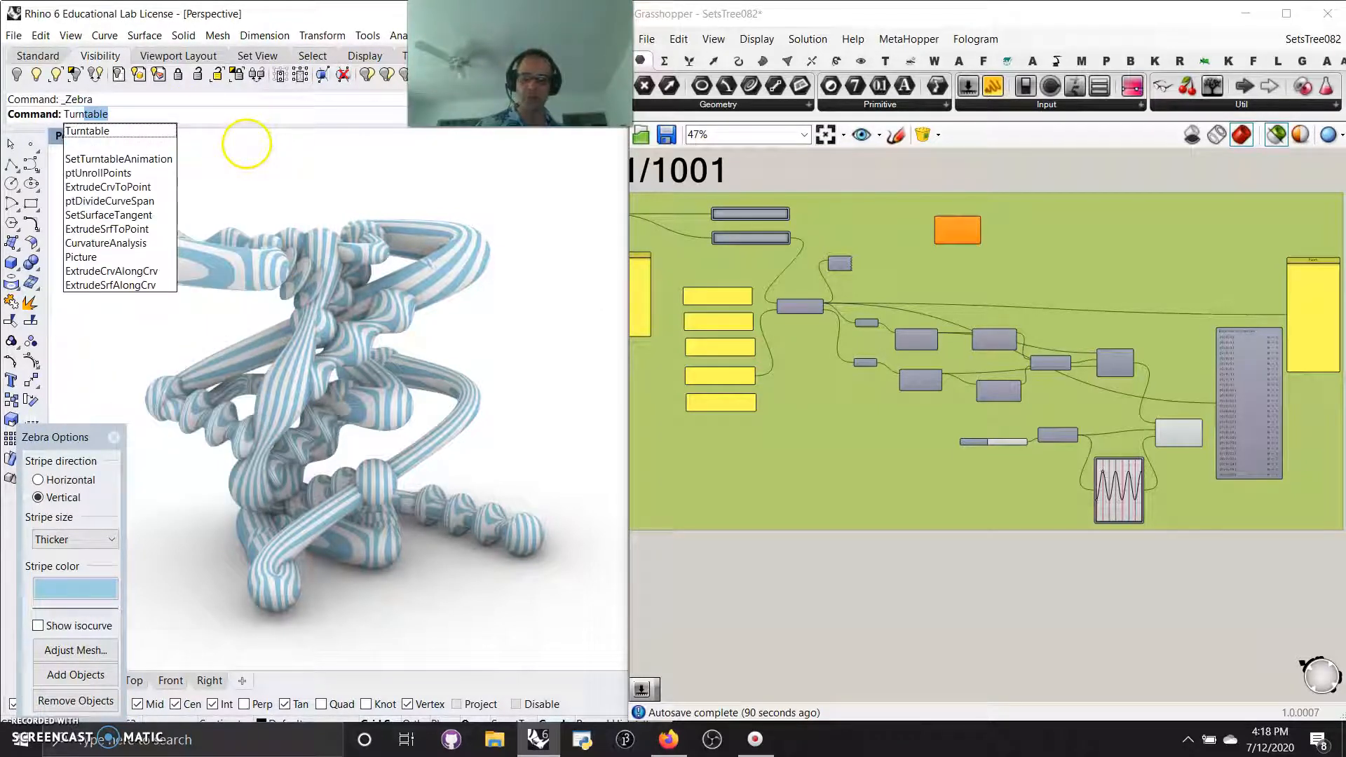
key(Return)
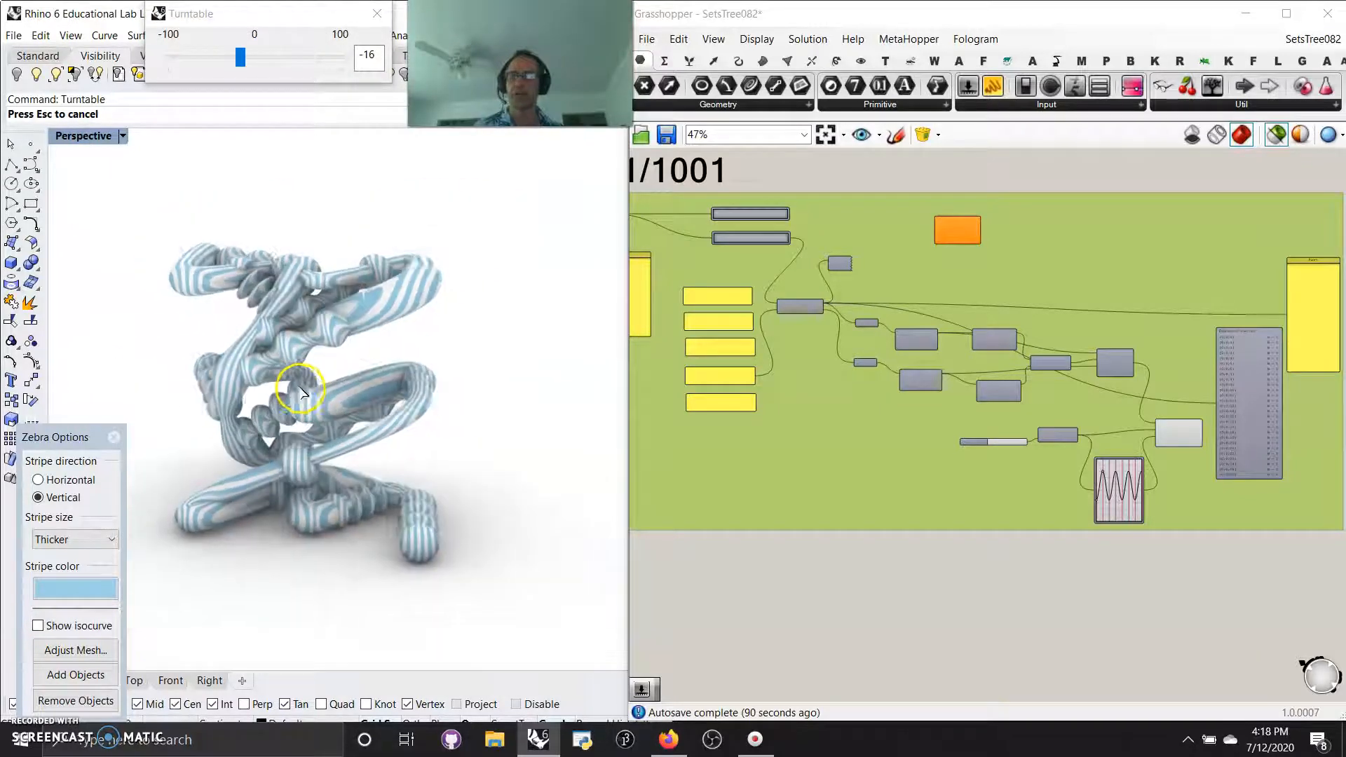
Connect the {0;0;1,8,...}[*] panel to the Split Tree's Masks input in place of the {0;0;1,8,...}[?] panel
scroll(779, 378, up, 6)
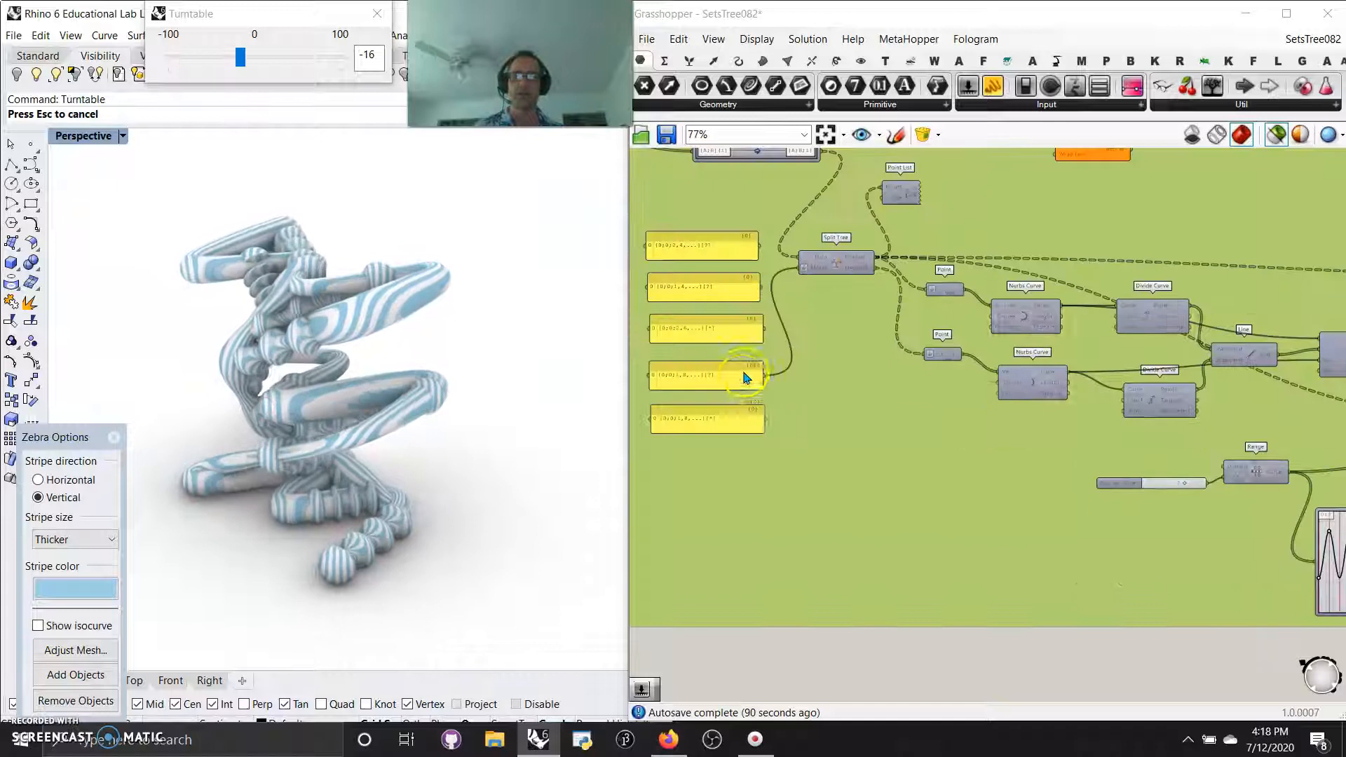
drag(786, 455, 848, 166)
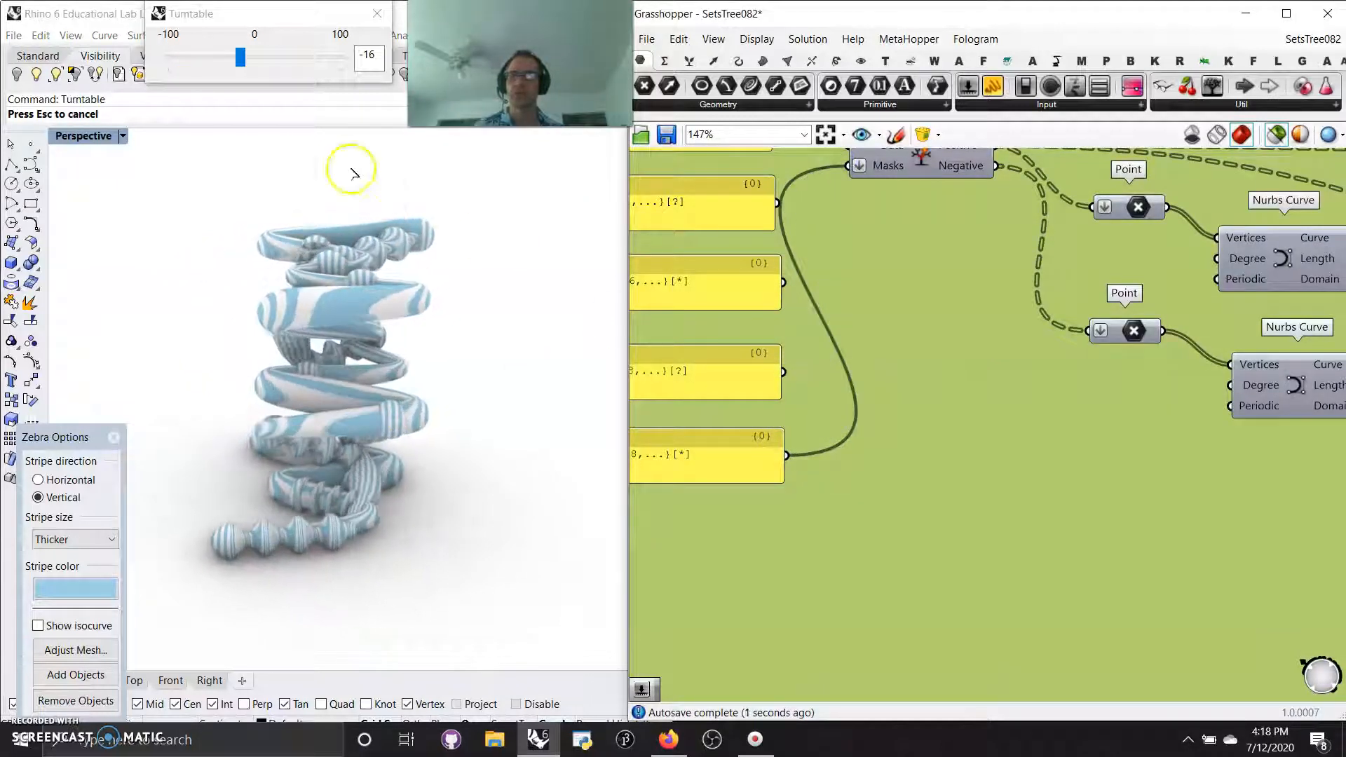
Restore the four-viewport layout to view the form from all sides, and examine the mask panels feeding the Split Tree
click(85, 135)
click(193, 155)
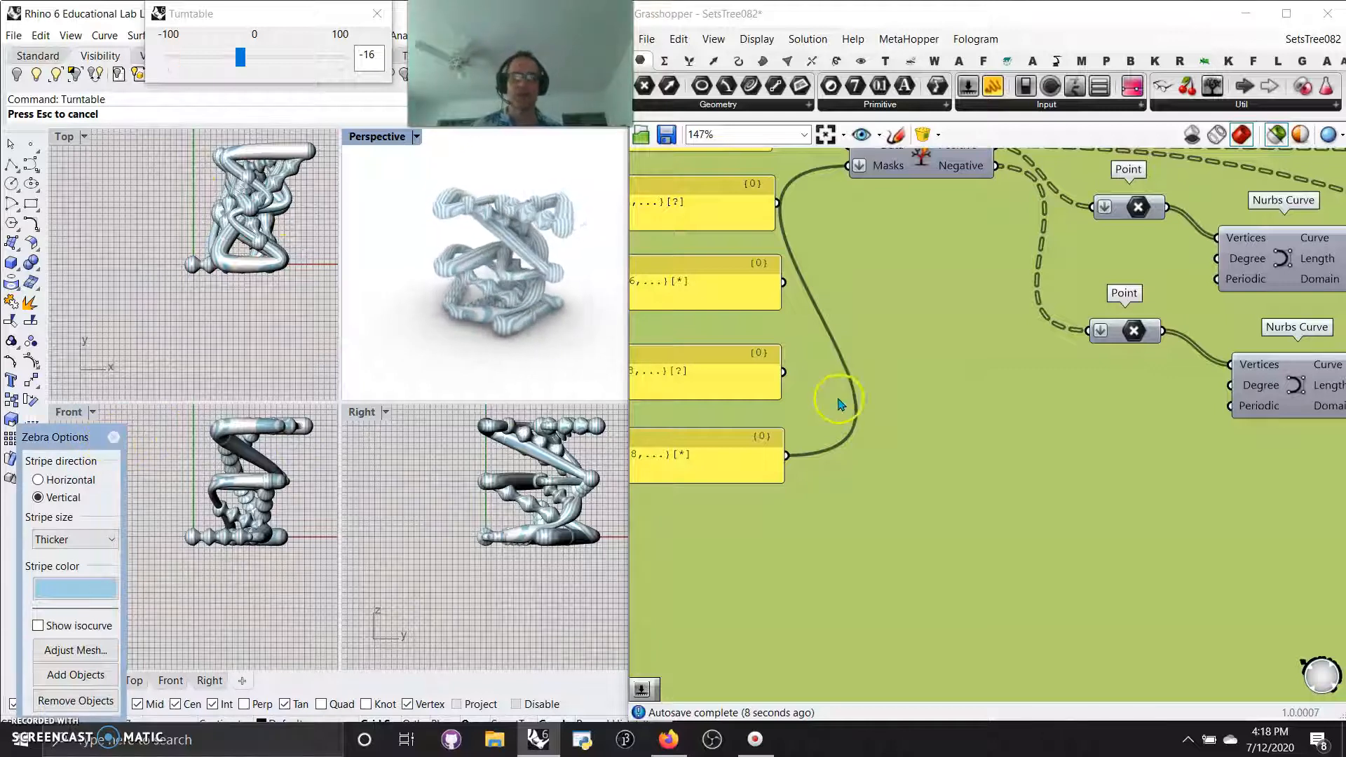
scroll(841, 404, down, 6)
right_drag(876, 463, 914, 457)
scroll(920, 414, down, 3)
scroll(891, 411, up, 6)
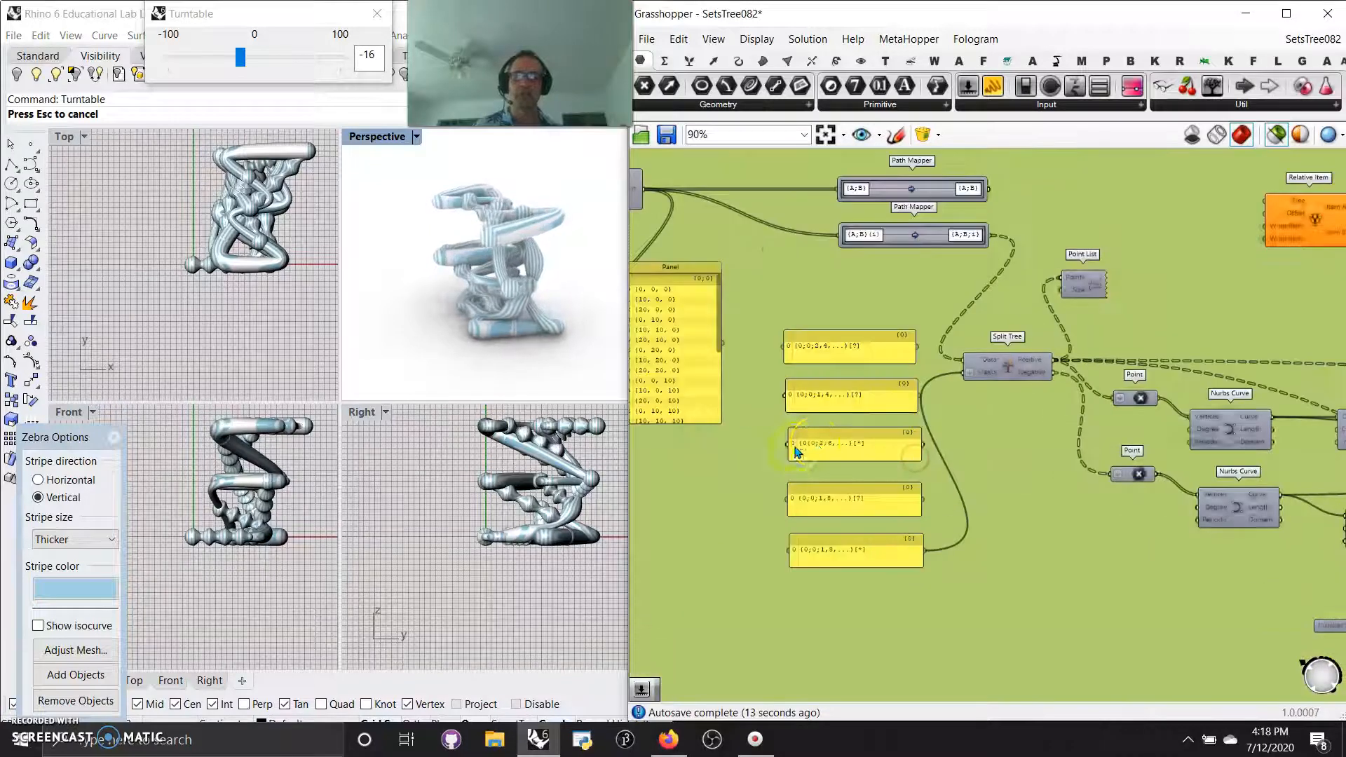
scroll(797, 452, up, 5)
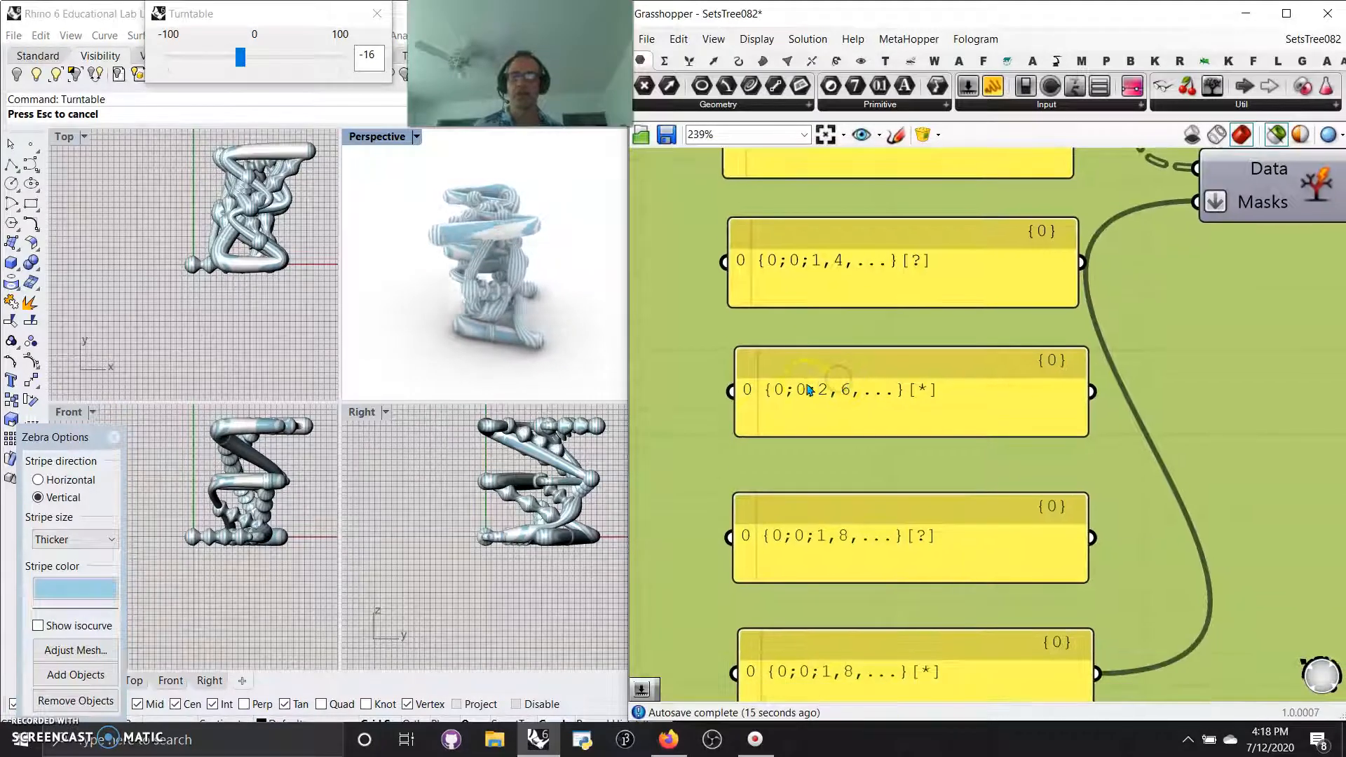
Maximize the Perspective viewport with a close-up of the rotating zebra-striped pipes
click(478, 300)
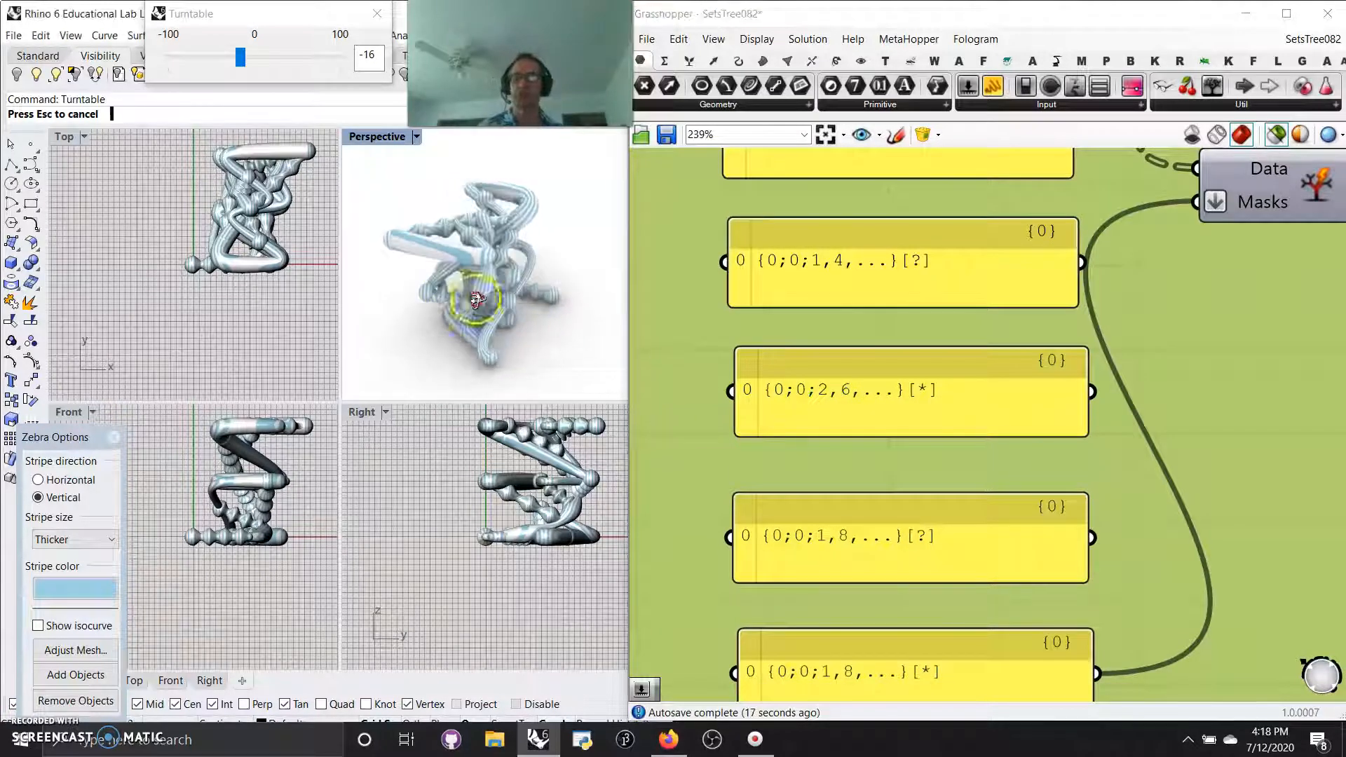
scroll(447, 286, up, 5)
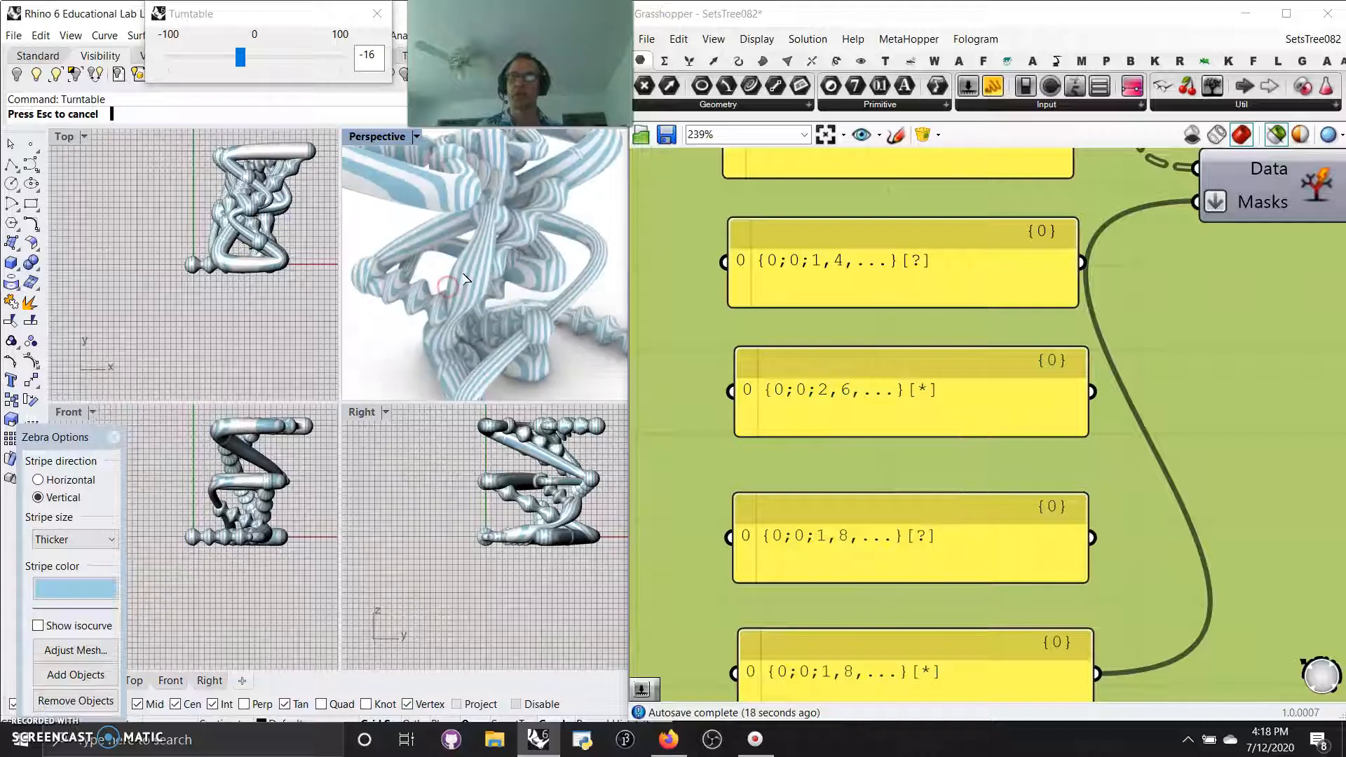
double_click(368, 135)
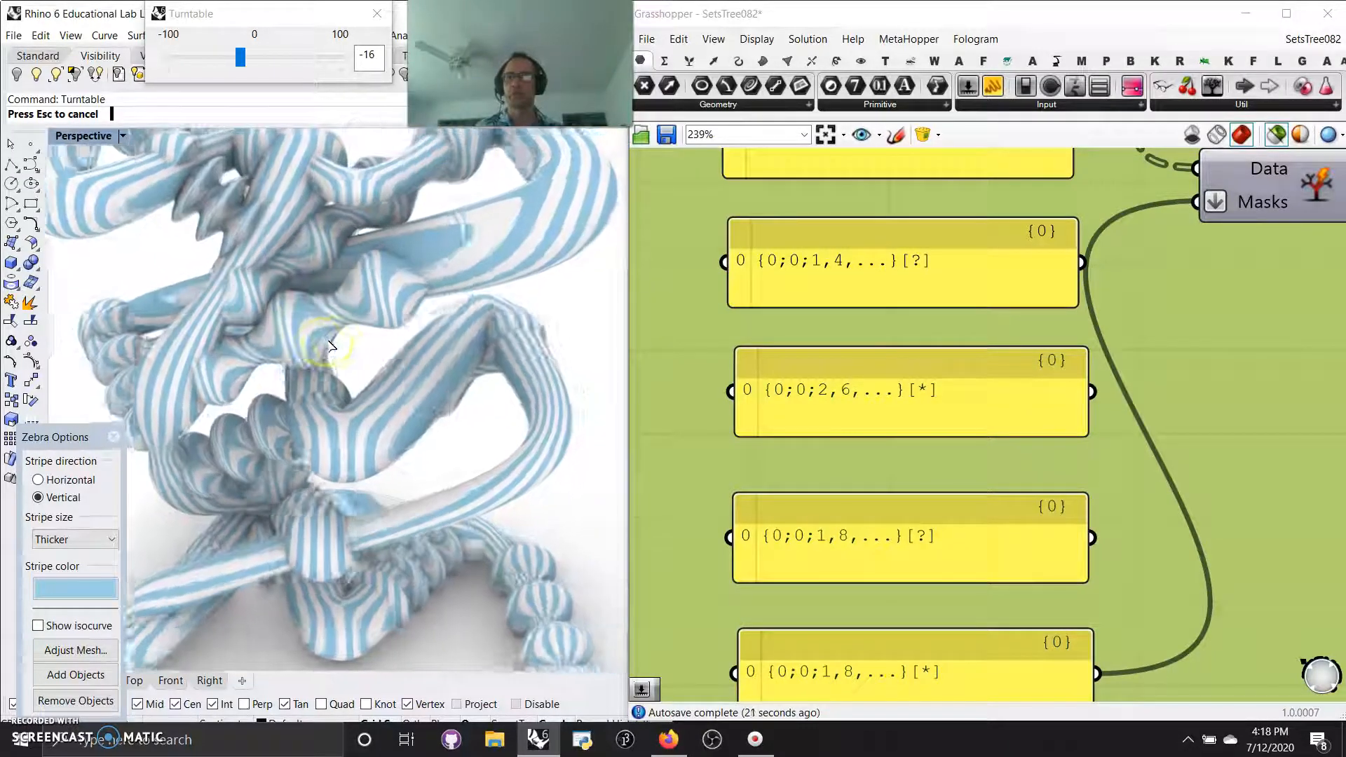